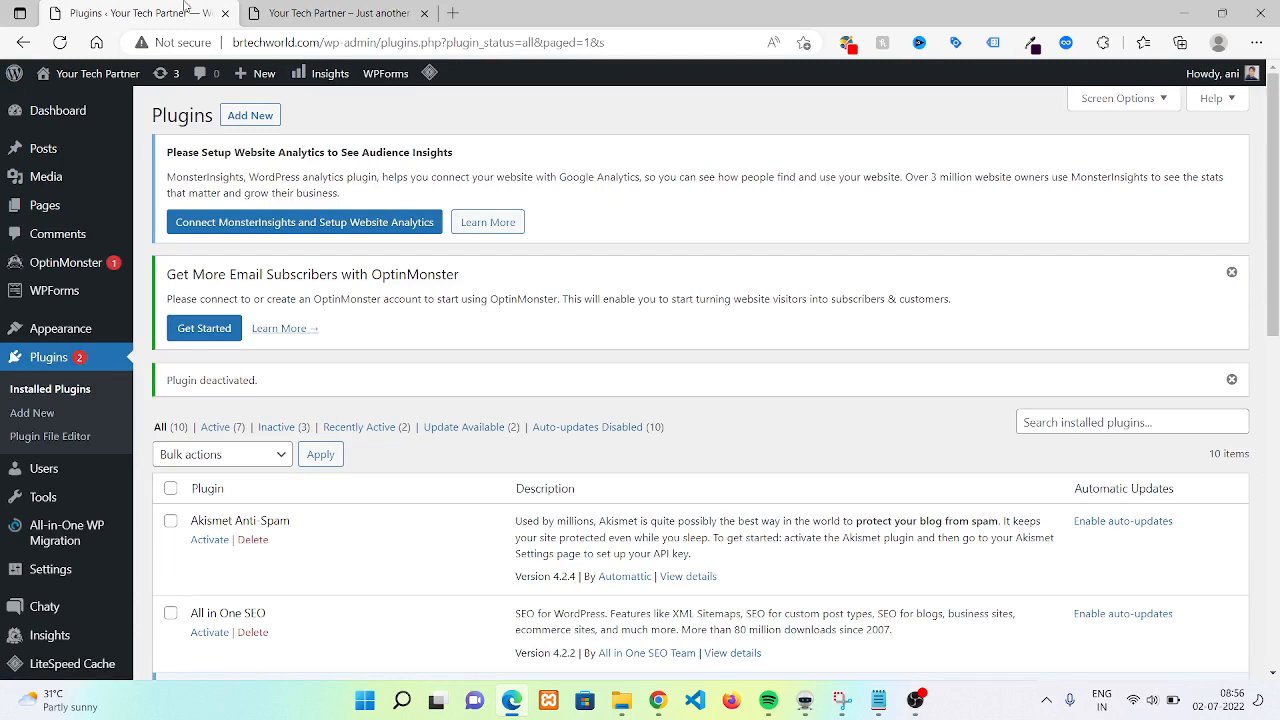
Step: Search the plugin directory for "elementor" and activate the Elementor Website Builder plugin
click(31, 413)
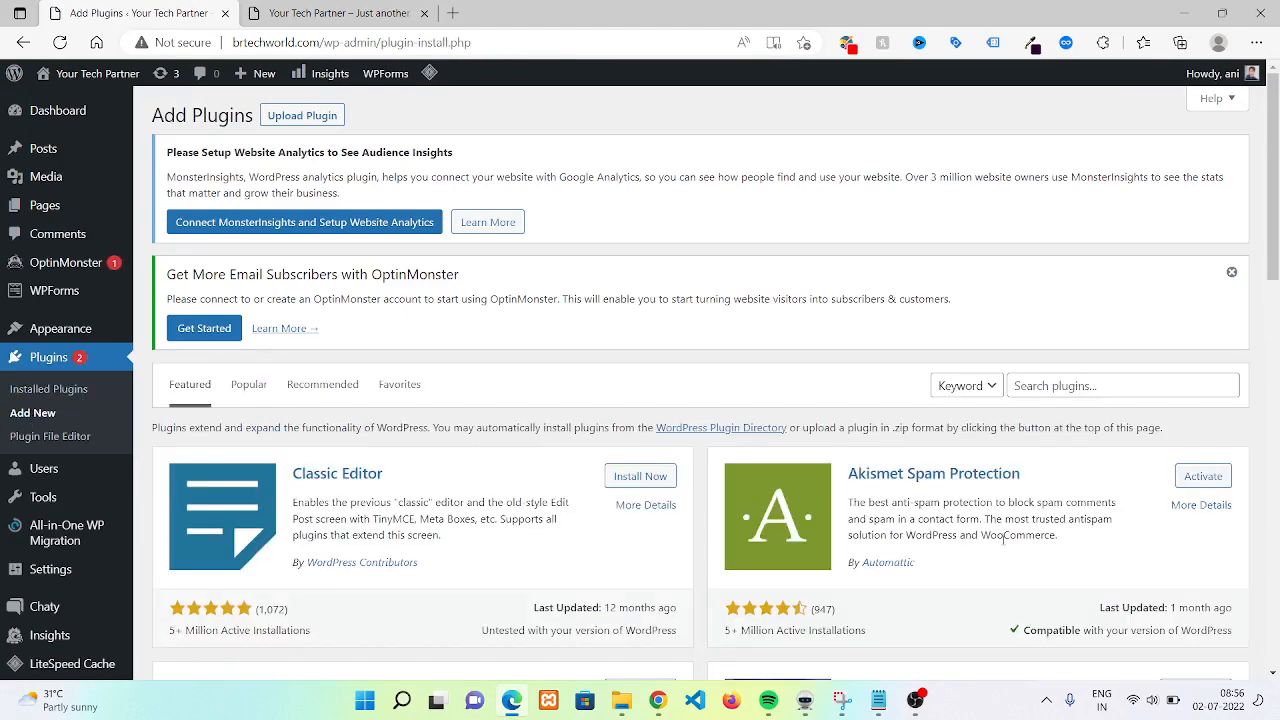
click(1039, 386)
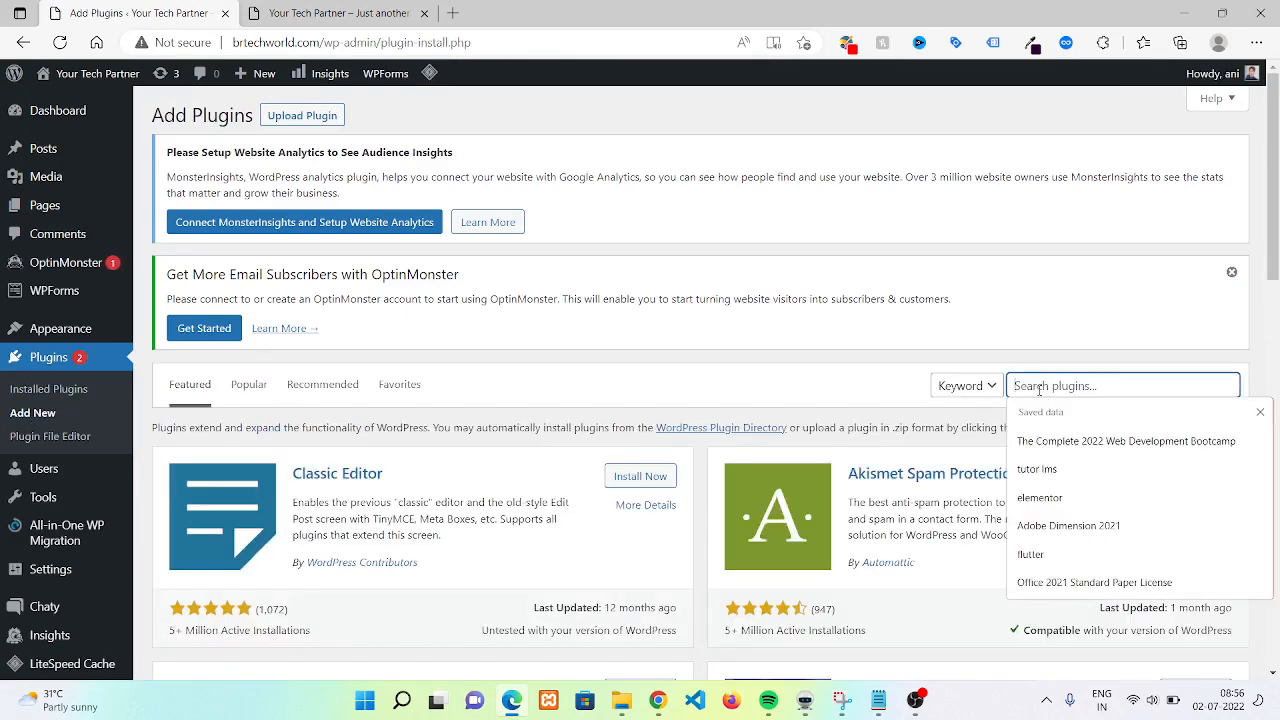
text(elementor)
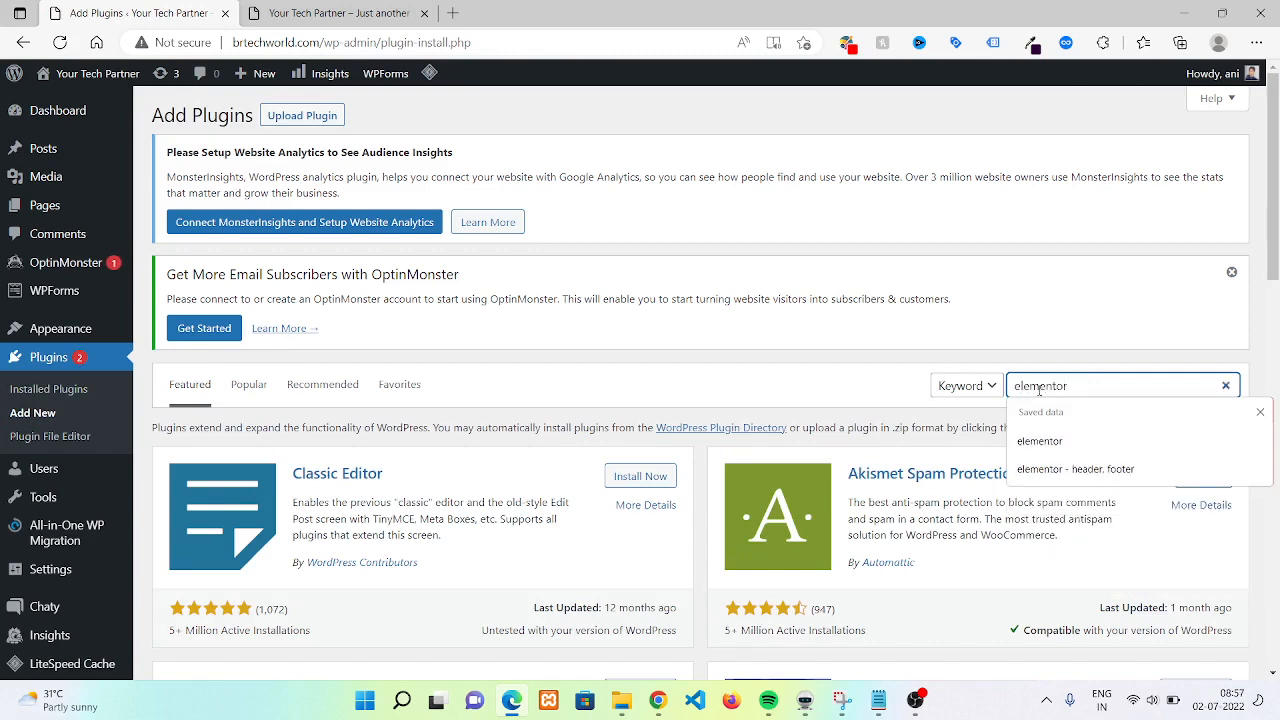
key(Return)
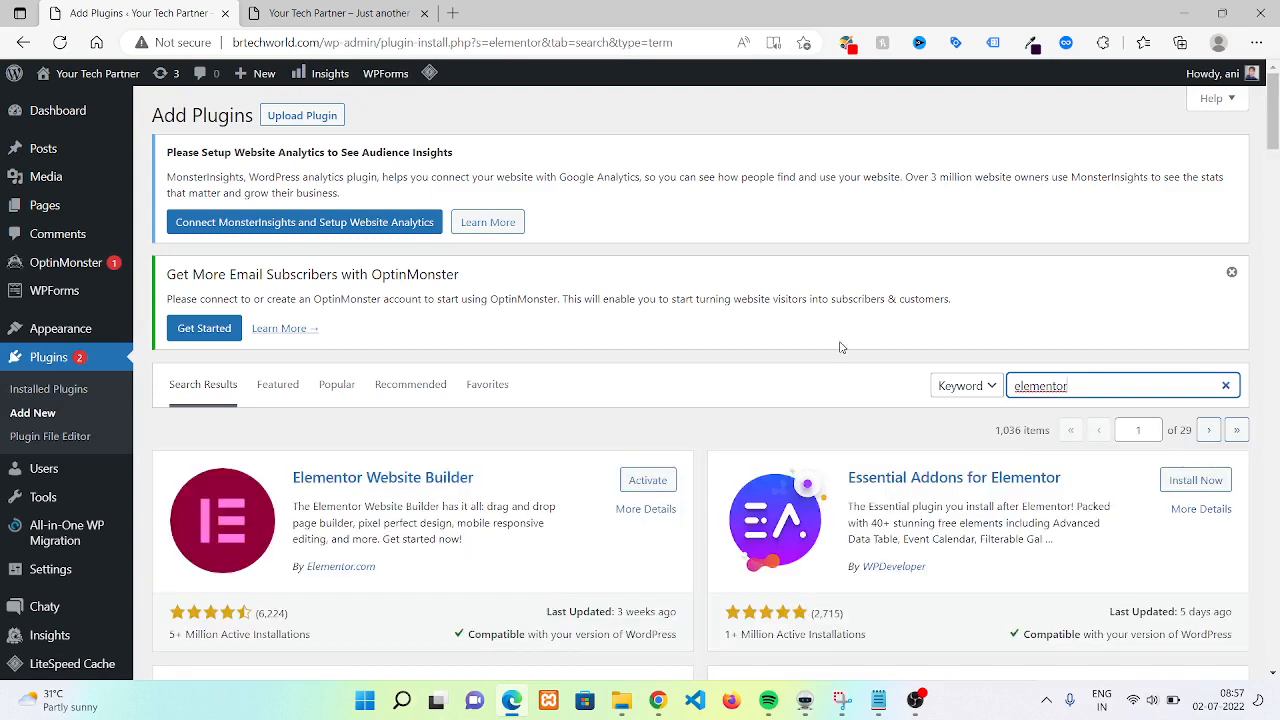
click(647, 482)
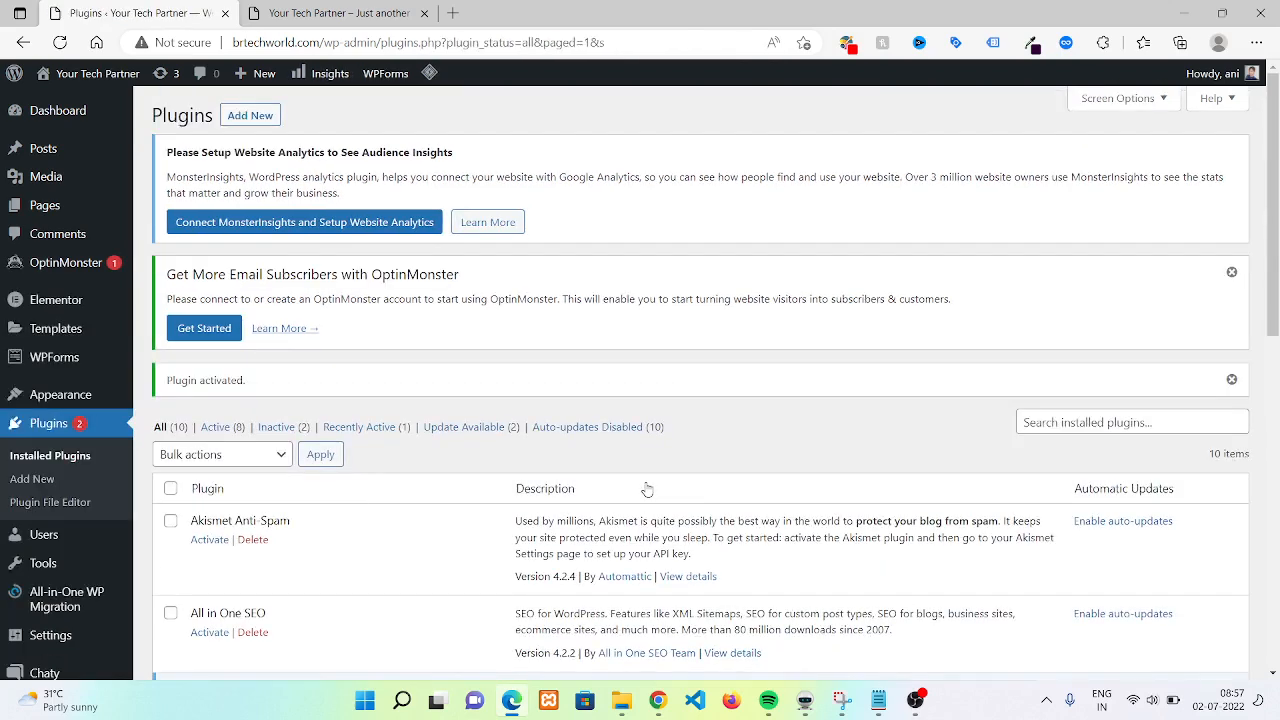
Step: Create a new blog post and place the cursor in its title
mouse_move(84, 145)
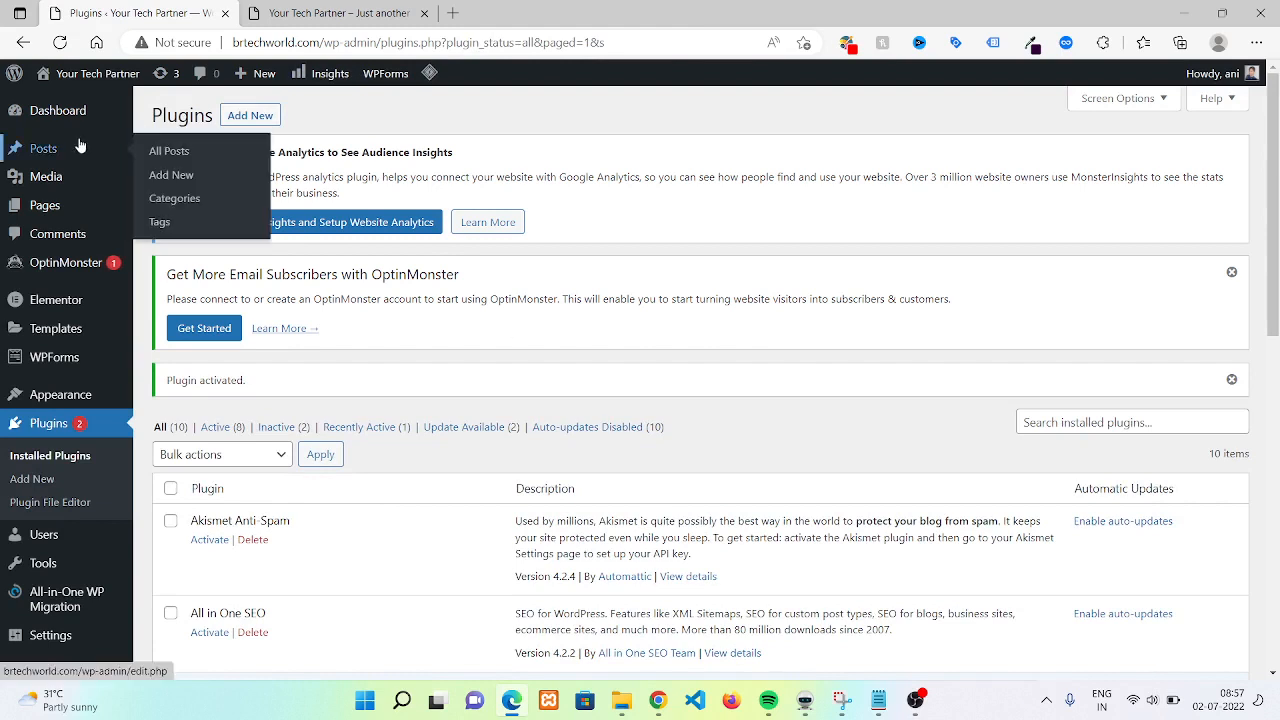
click(165, 178)
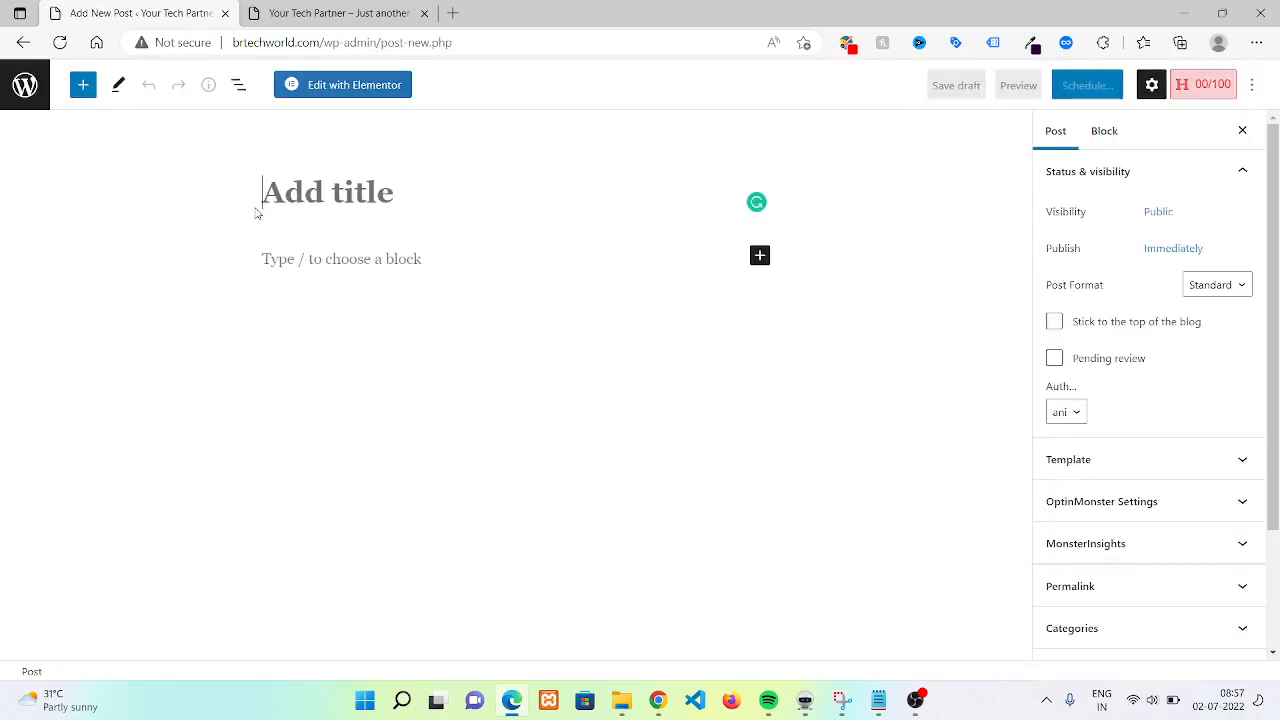
click(357, 262)
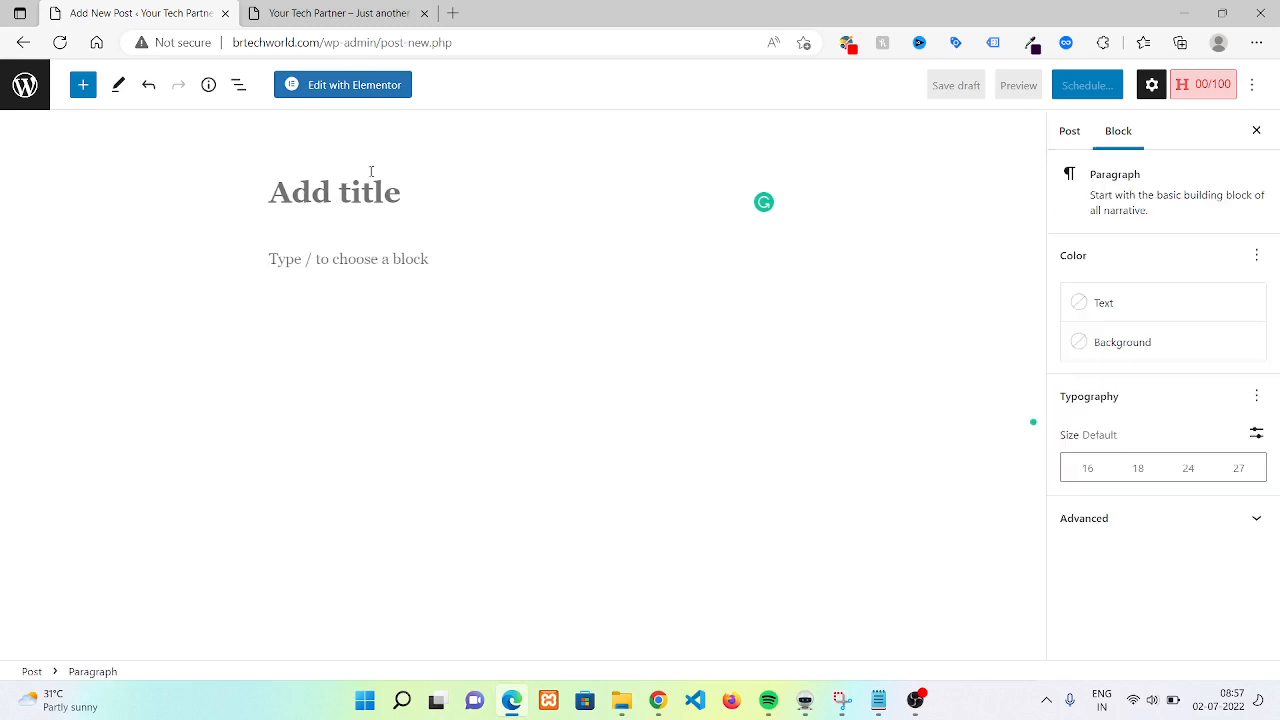
click(293, 194)
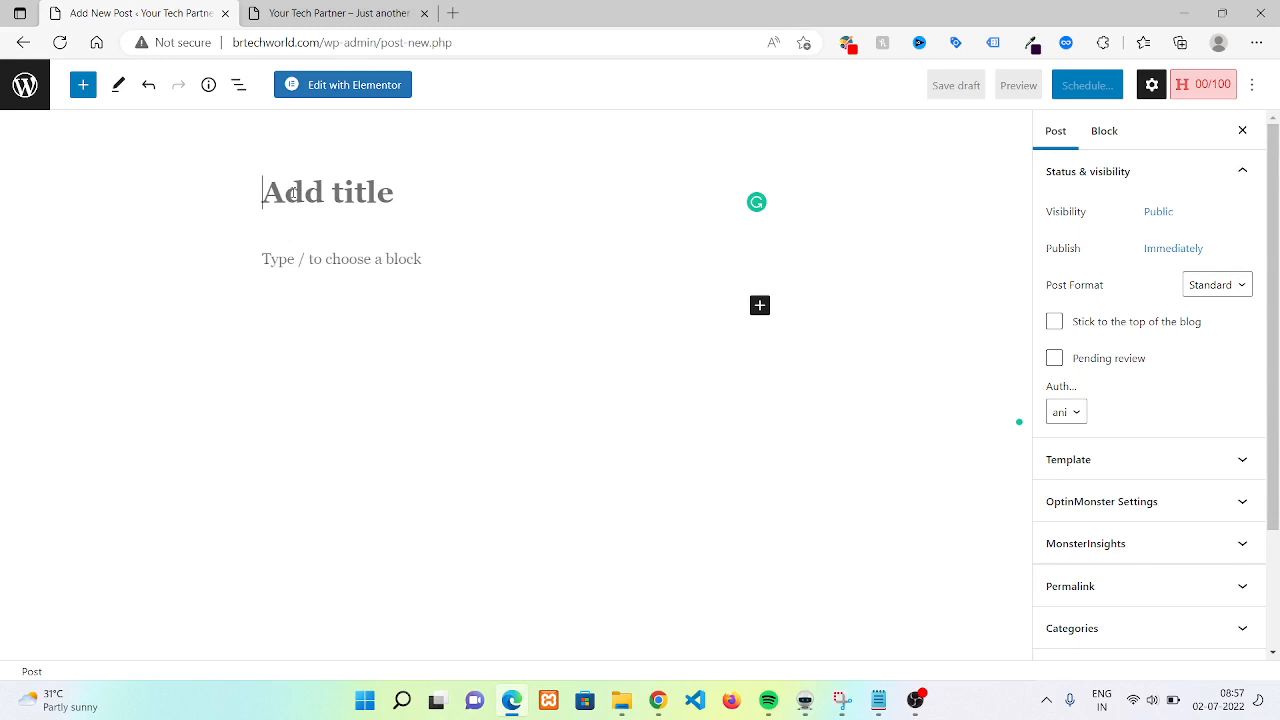
Step: Check the article draft in Notepad and title the post "15 Mistake you should avoid using Social Media"
key(alt+Tab)
key(alt+Tab)
key(alt+Tab)
key(alt+Tab)
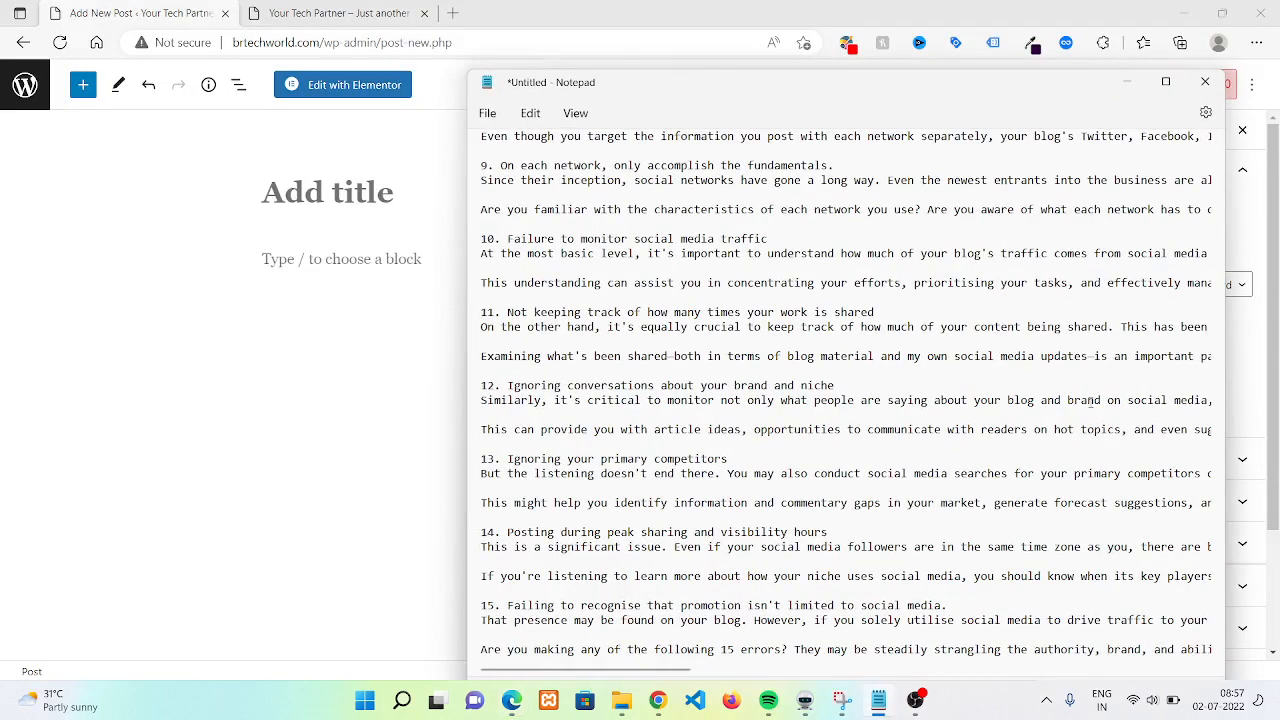
drag(1090, 447, 1030, 8)
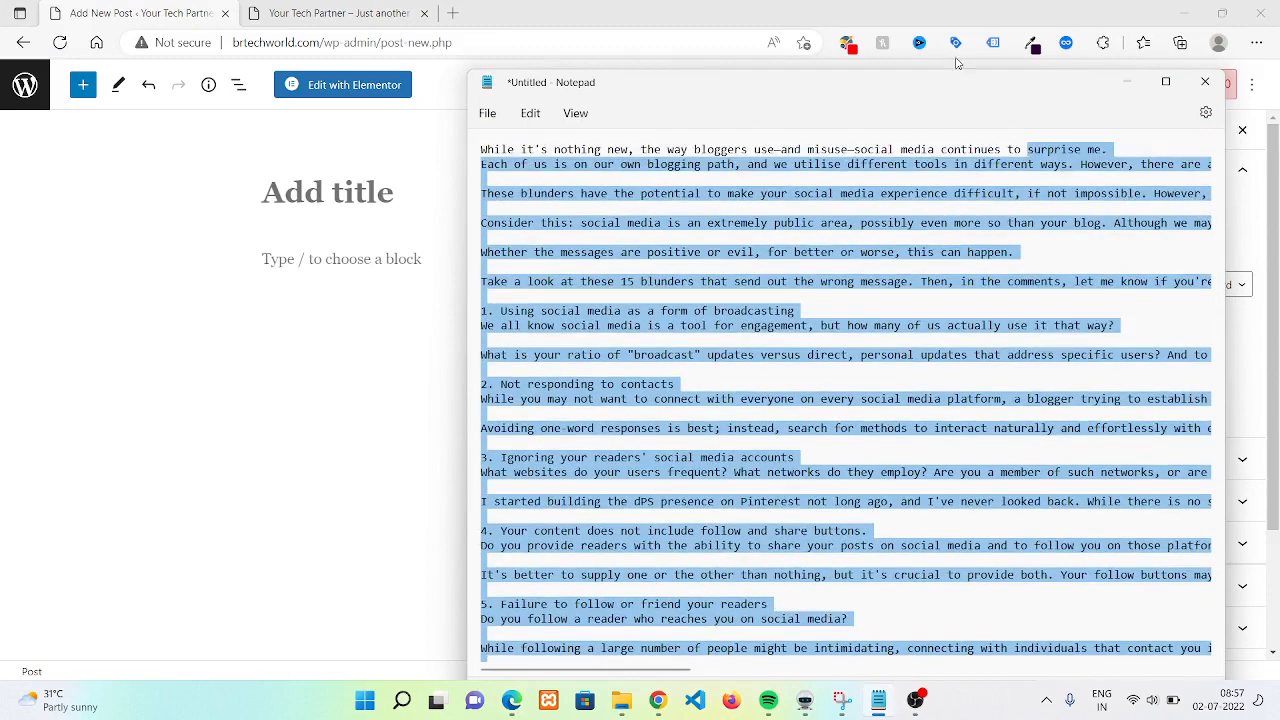
click(757, 167)
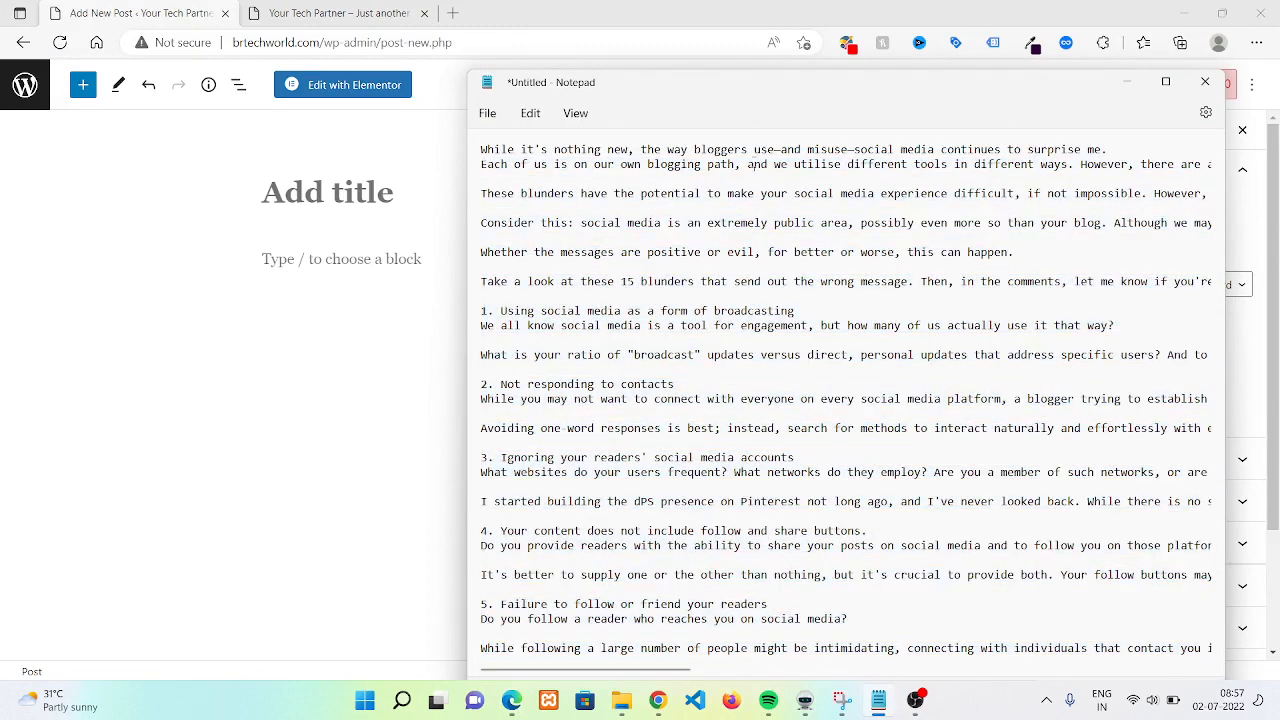
key(alt+Tab)
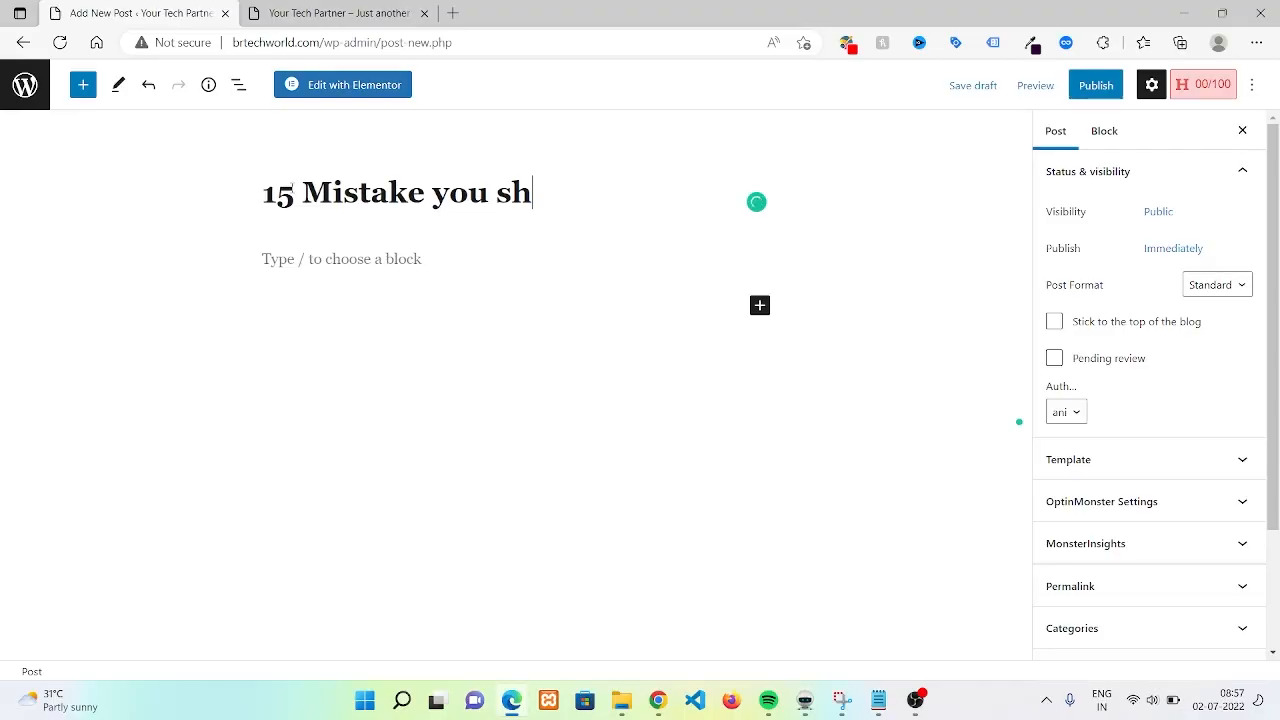
text(ould avoid using Socia;)
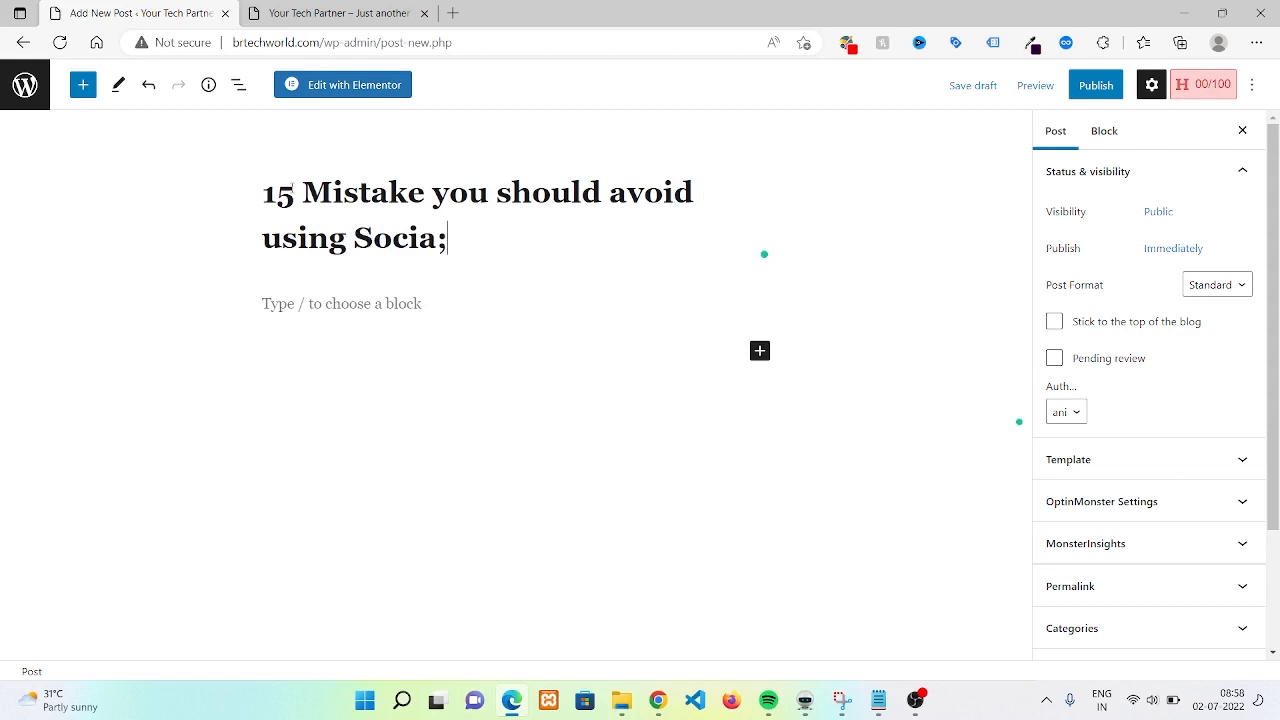
key(BackSpace)
text(l Media)
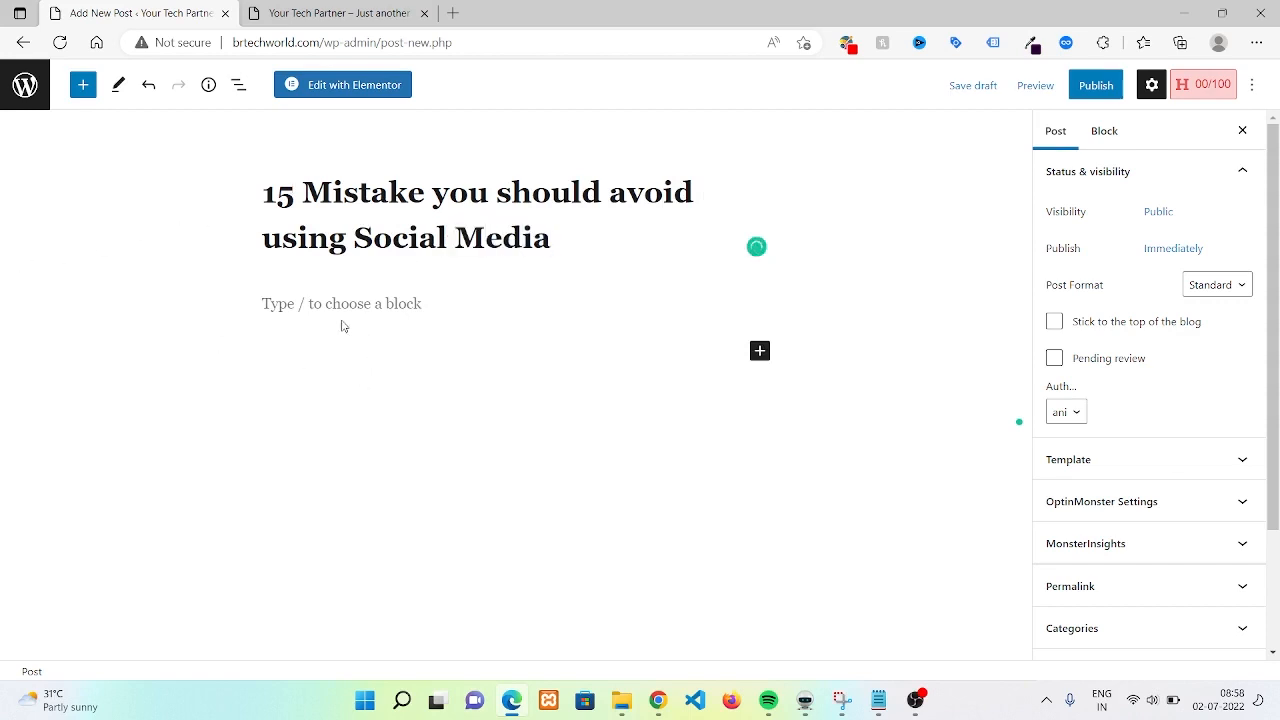
Step: Copy the first sentence of the Notepad draft into the post's empty paragraph block
click(307, 305)
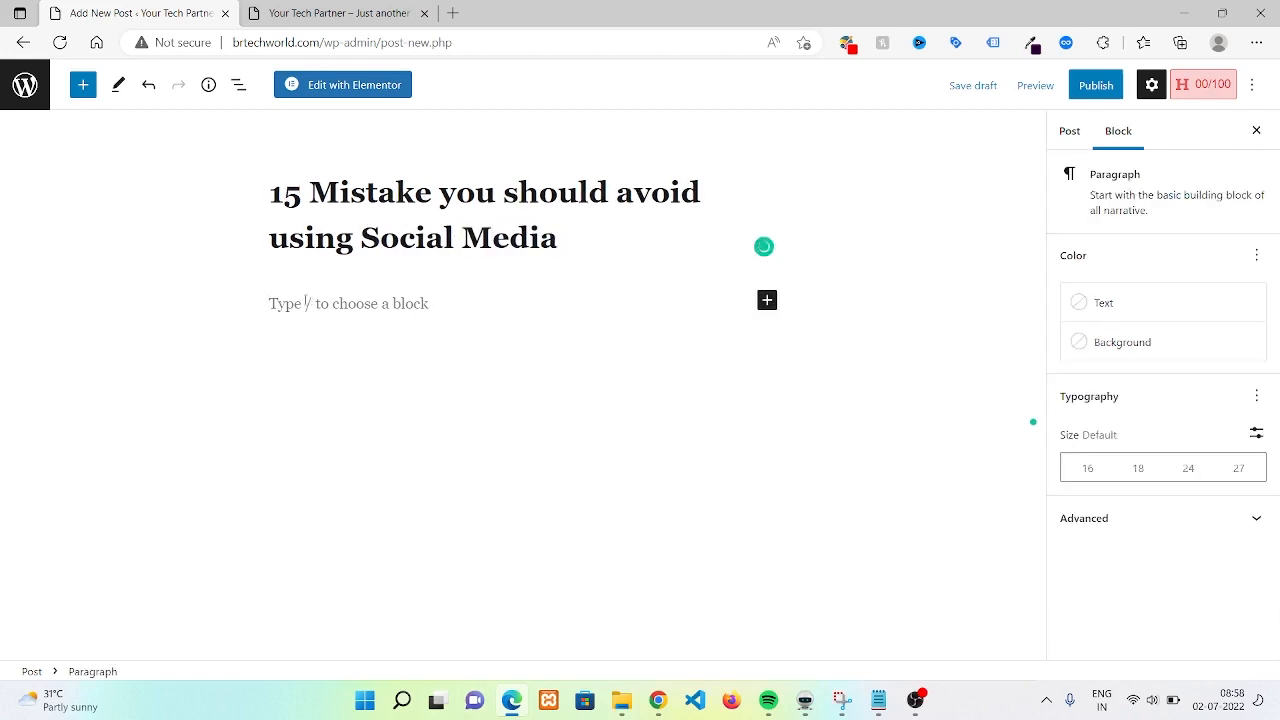
key(alt+Tab)
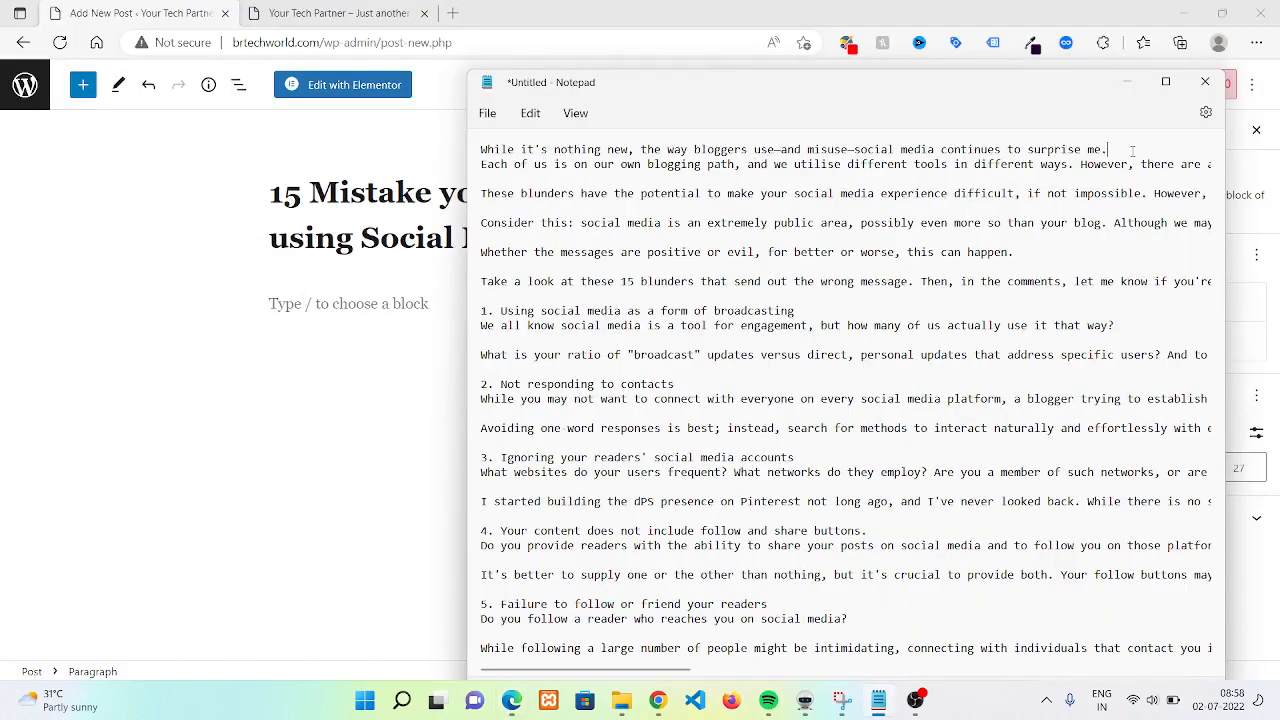
drag(1133, 150, 462, 142)
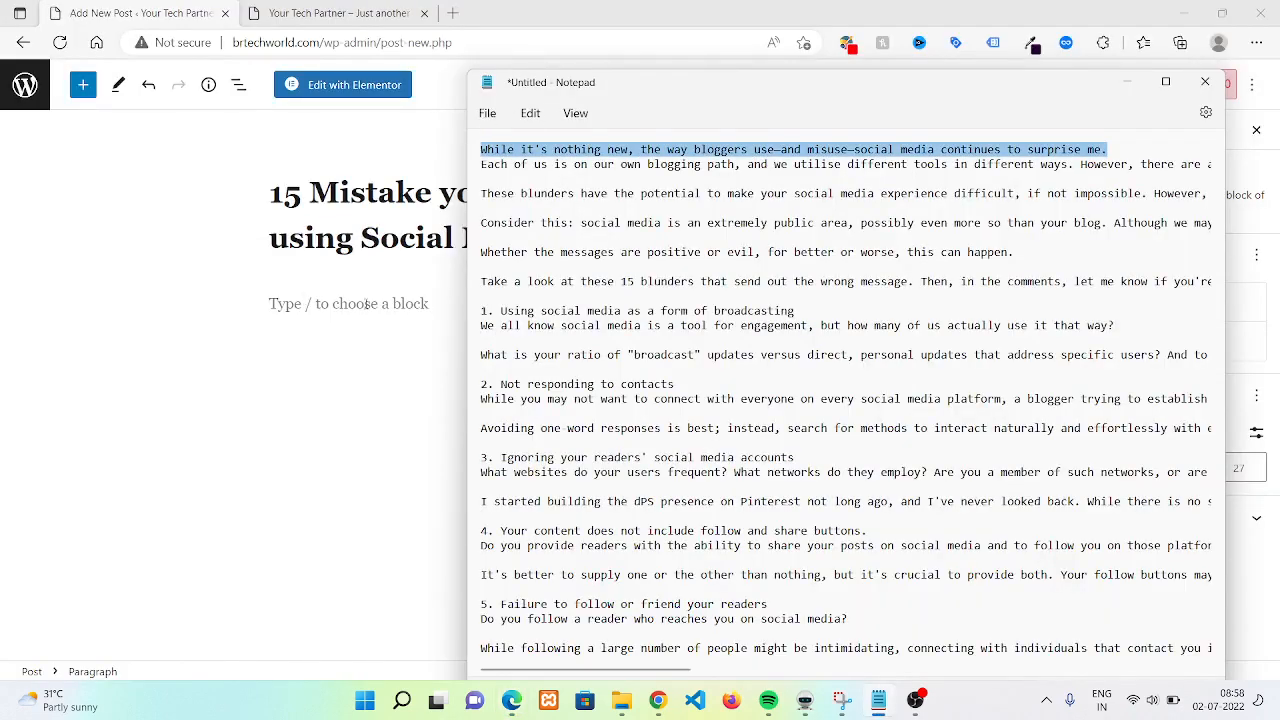
key(ctrl+c)
click(367, 304)
key(ctrl+v)
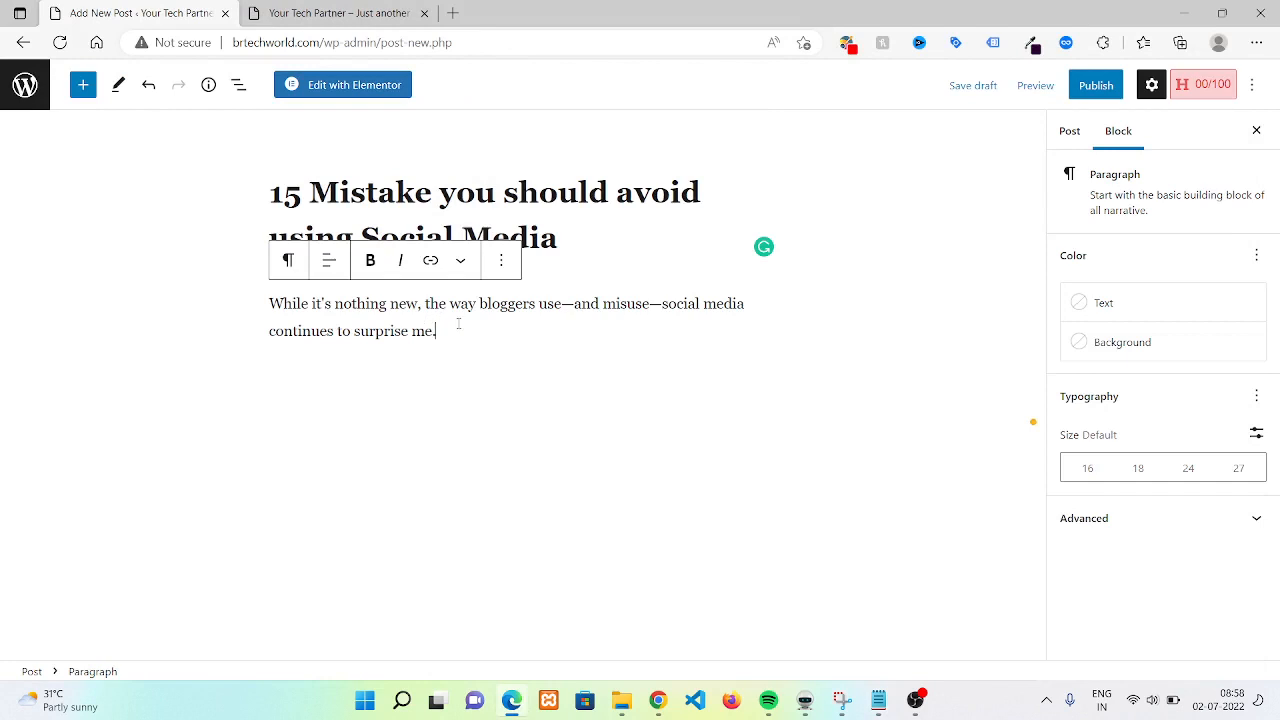
Step: Try center and right alignment on the paragraph and return it to left alignment
click(328, 263)
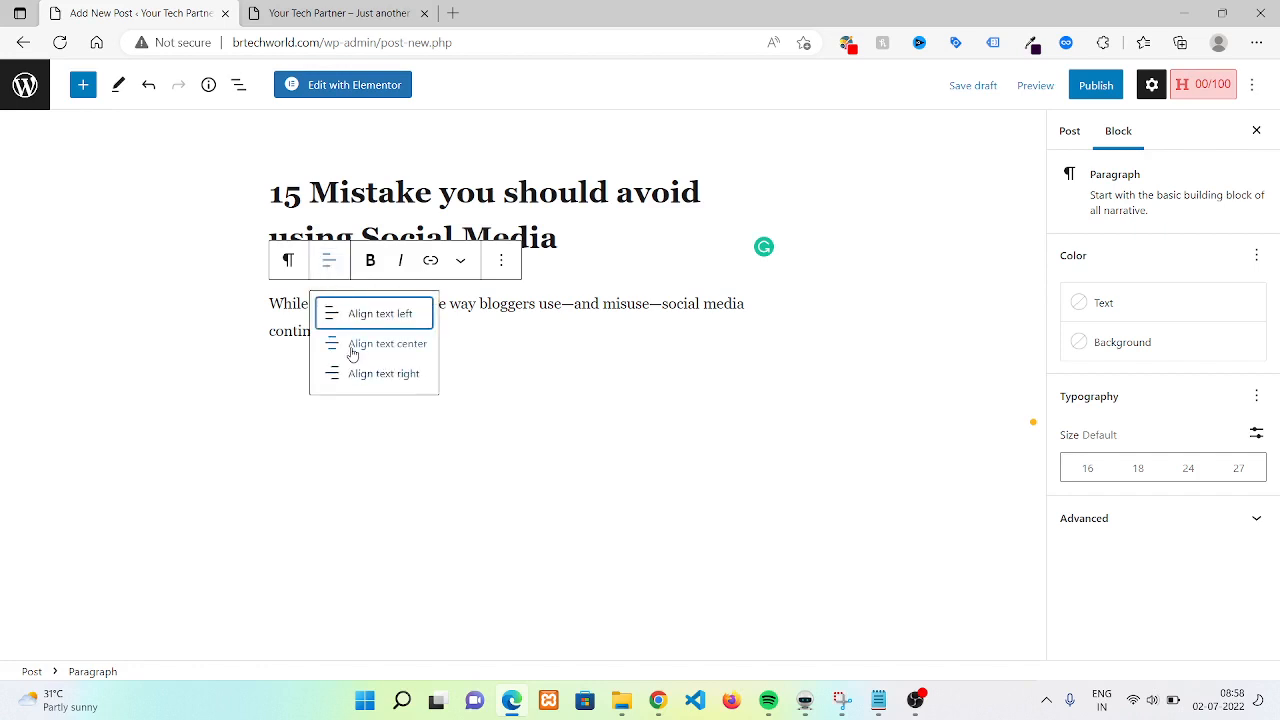
click(352, 345)
click(328, 265)
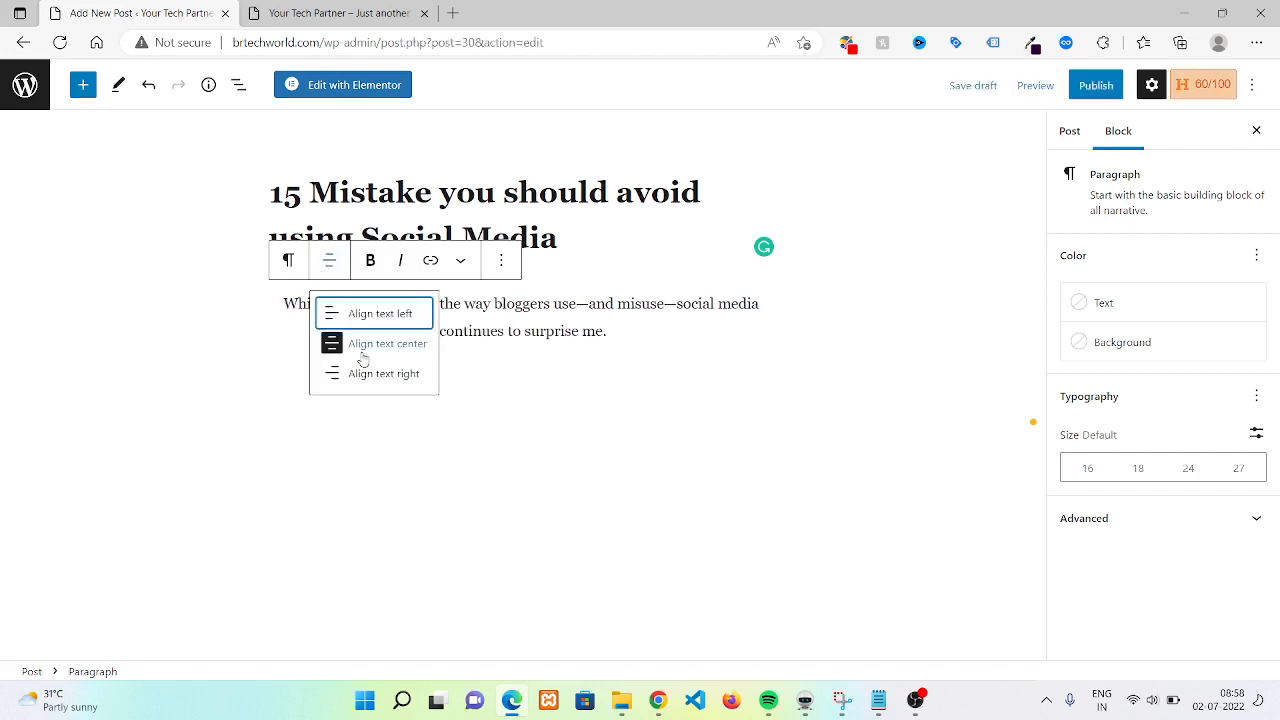
click(366, 372)
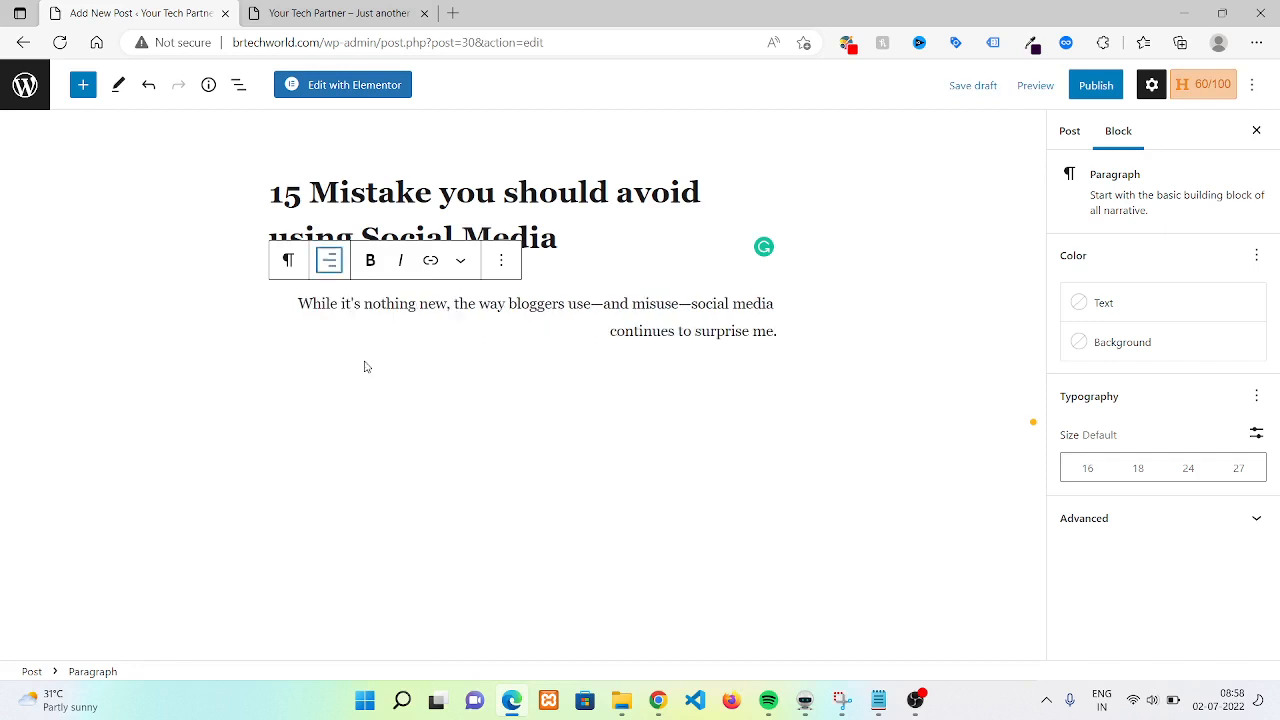
click(329, 262)
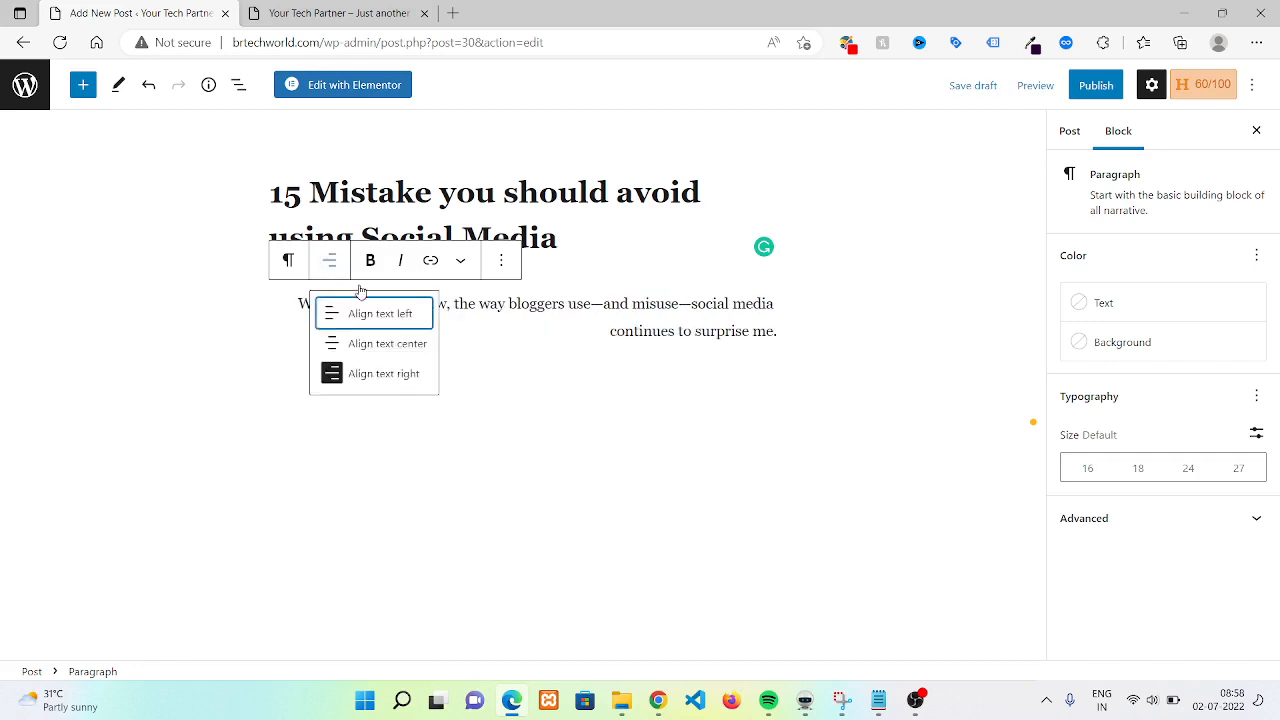
click(402, 308)
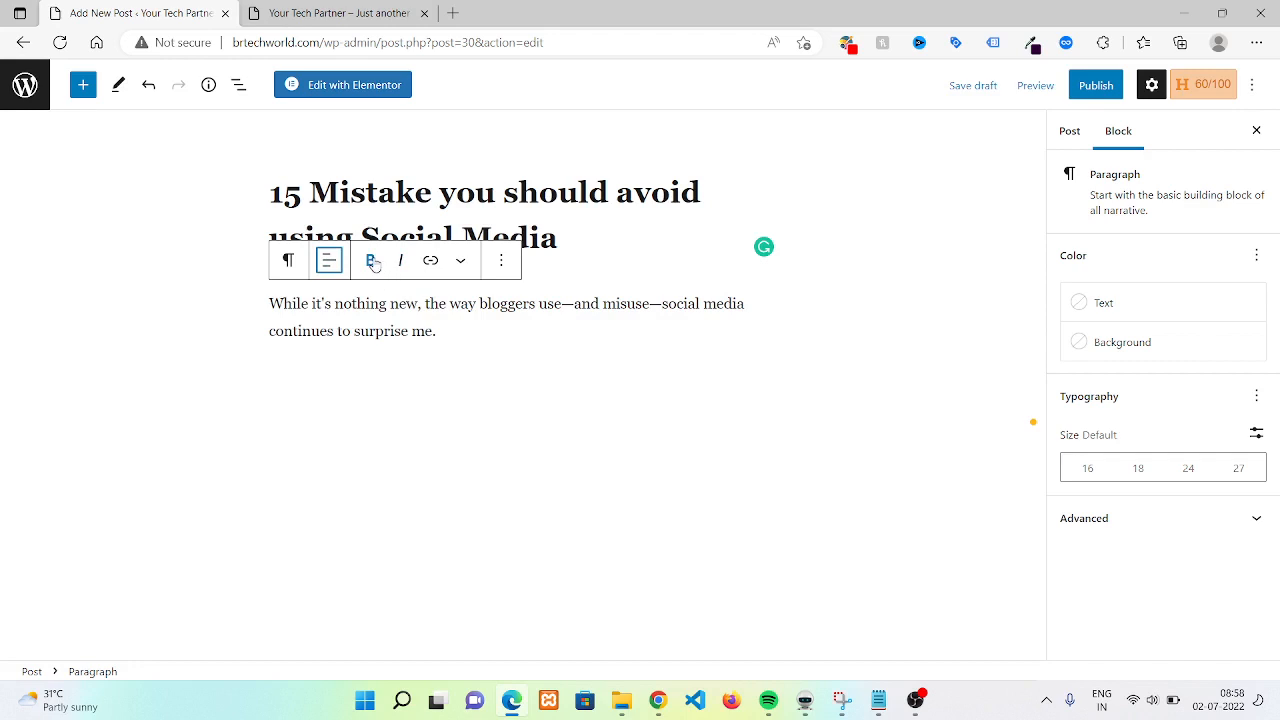
Step: Try bold and italic formatting on the whole paragraph and remove both again
drag(477, 351, 270, 304)
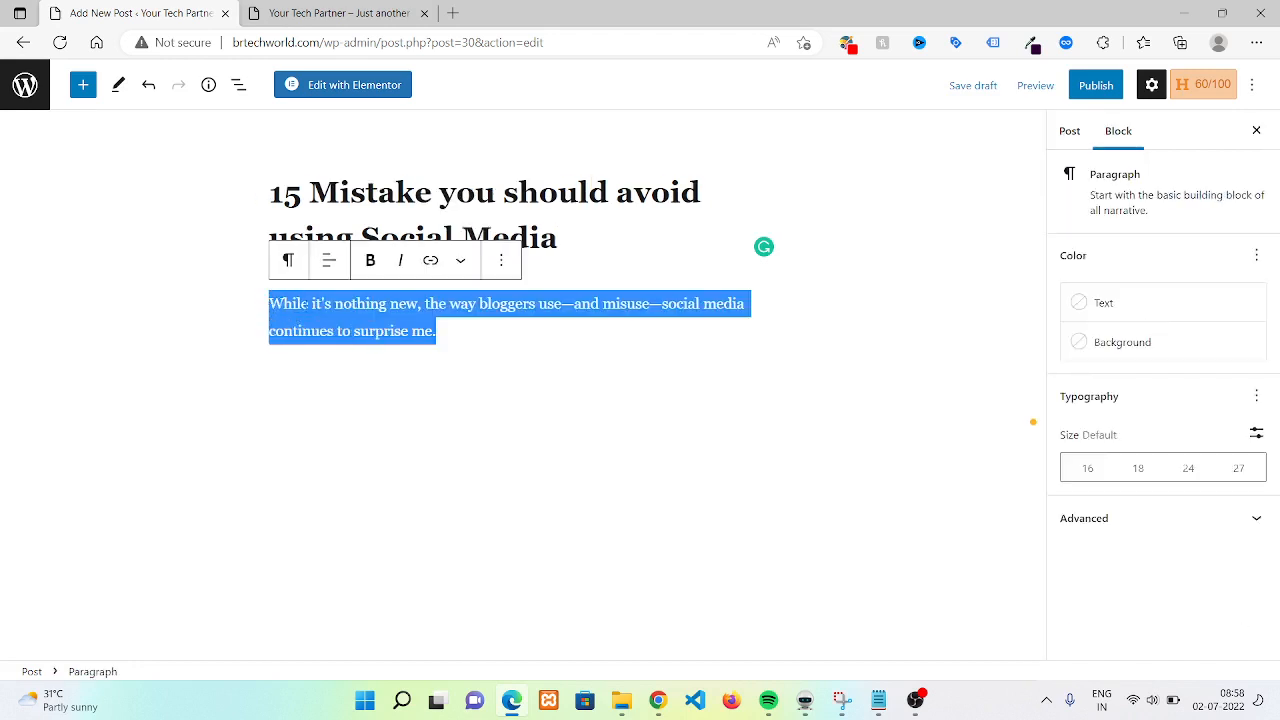
click(370, 260)
click(370, 260)
click(398, 260)
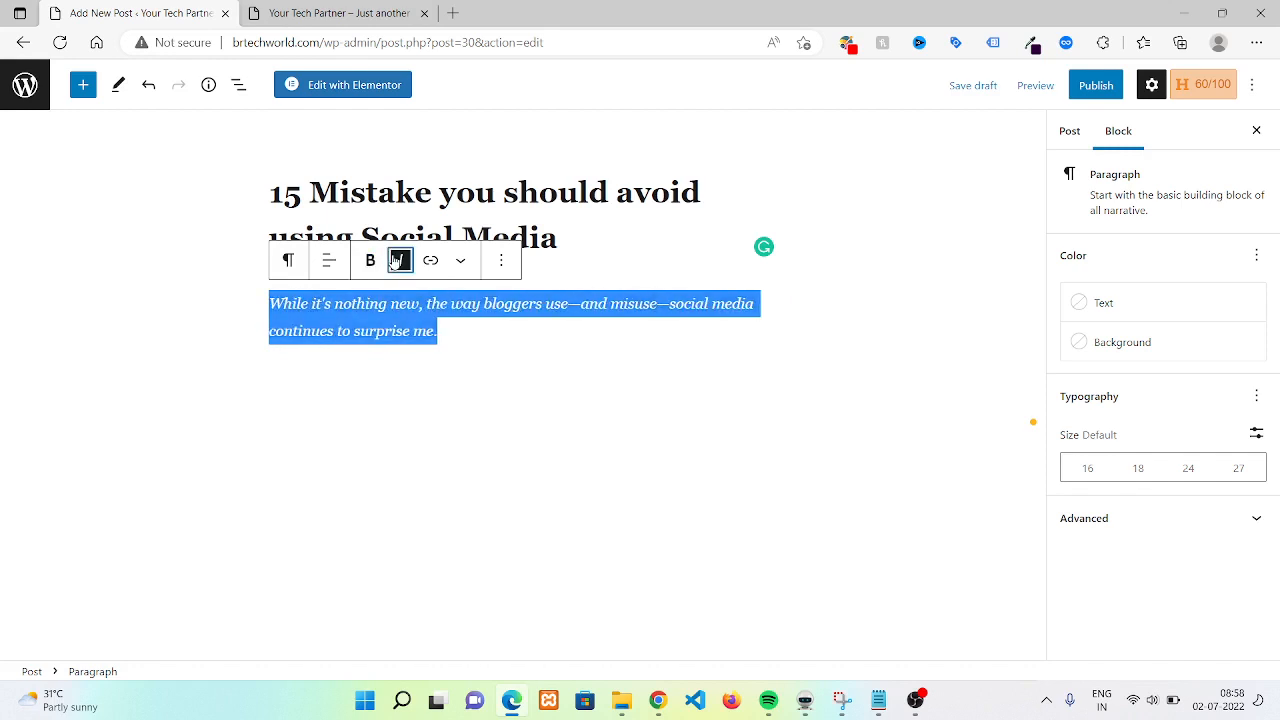
click(397, 260)
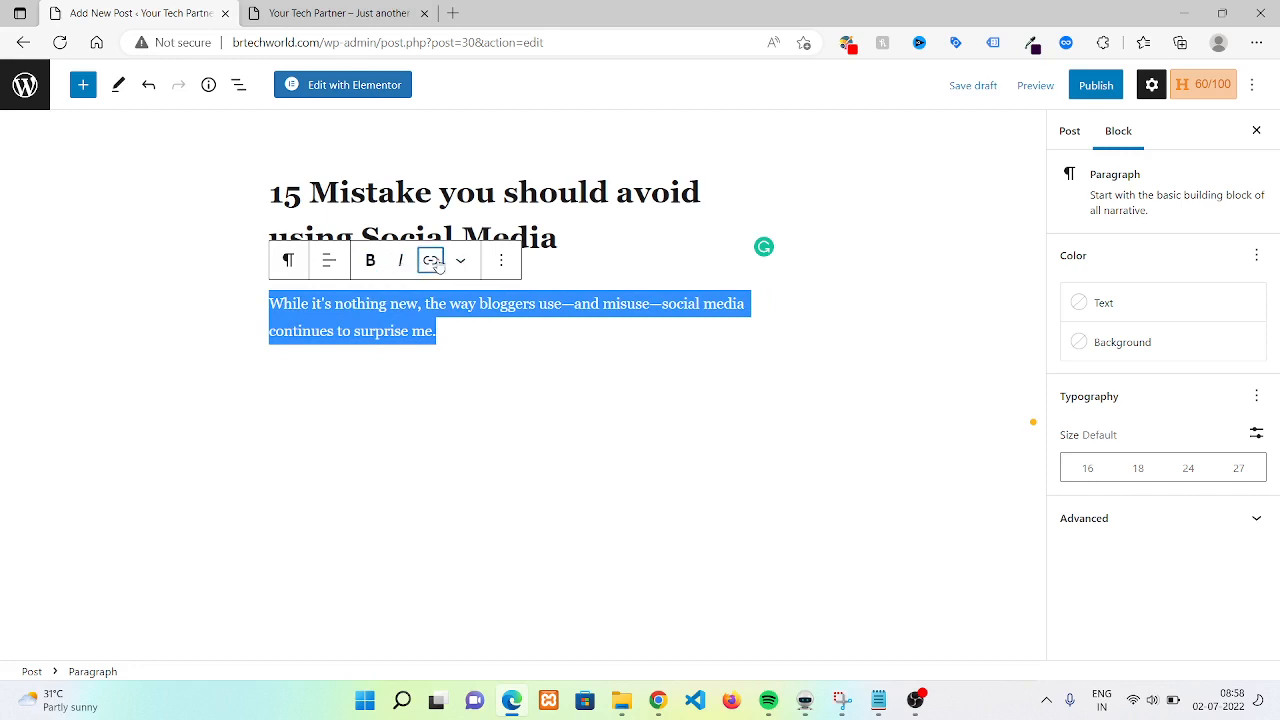
Step: Examine the paragraph's link entry and the block types it can be transformed to, leaving the paragraph as it is
click(432, 261)
click(434, 262)
click(436, 264)
click(437, 266)
click(437, 266)
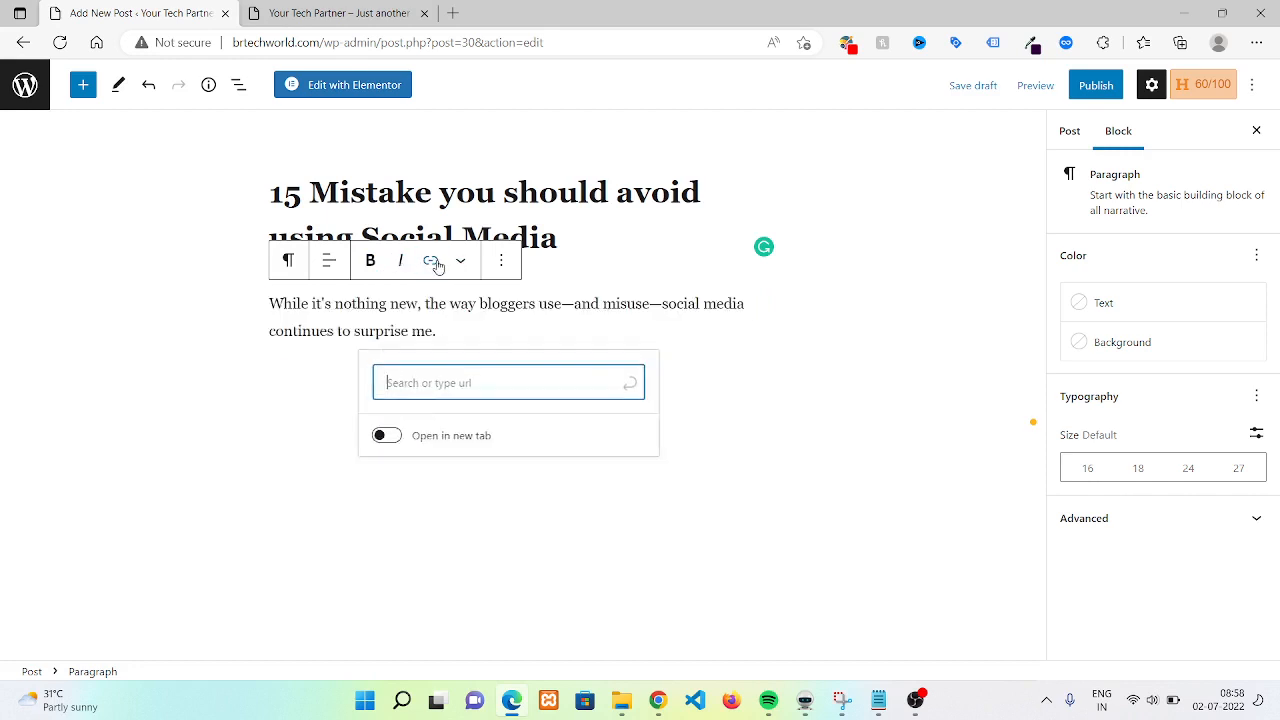
click(289, 260)
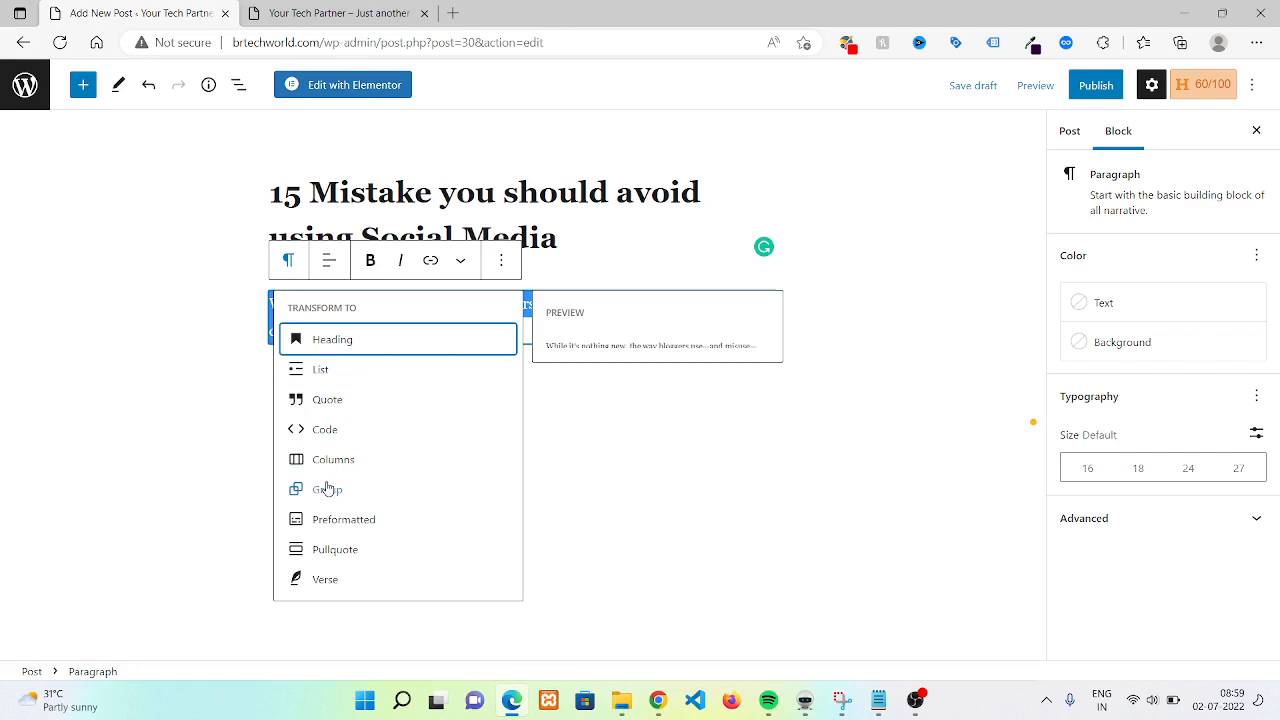
click(695, 465)
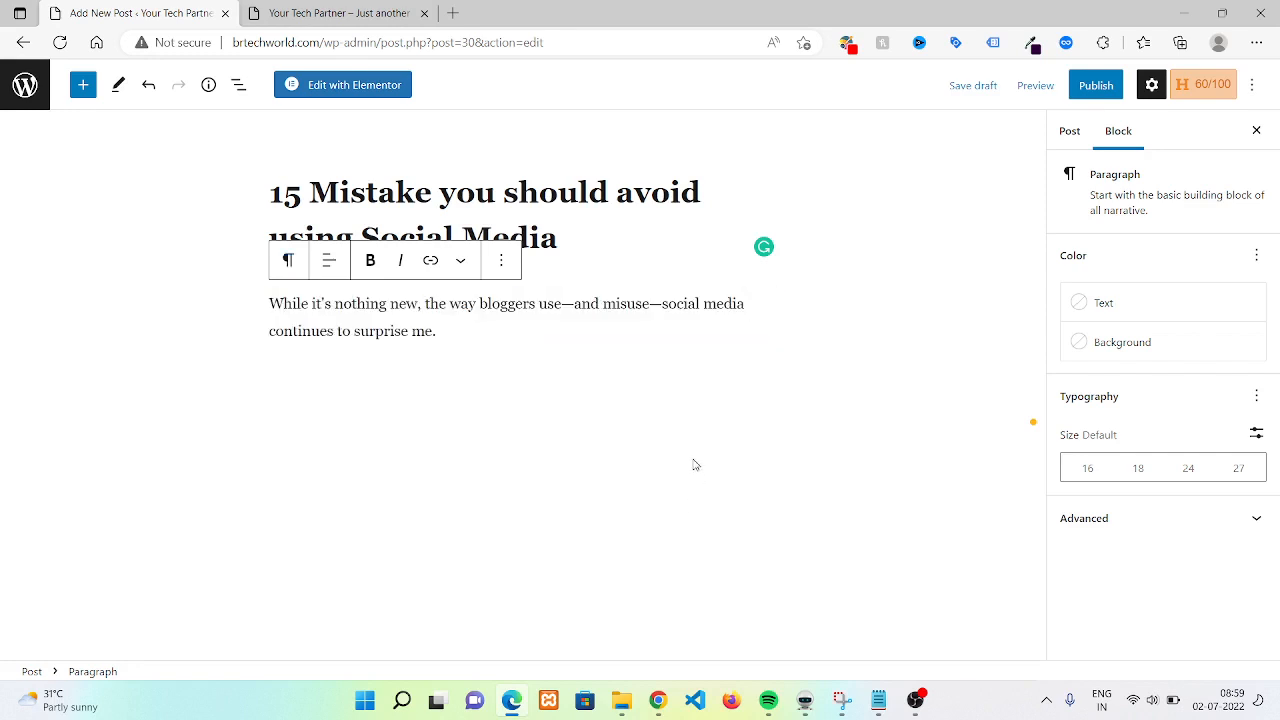
triple_click(477, 332)
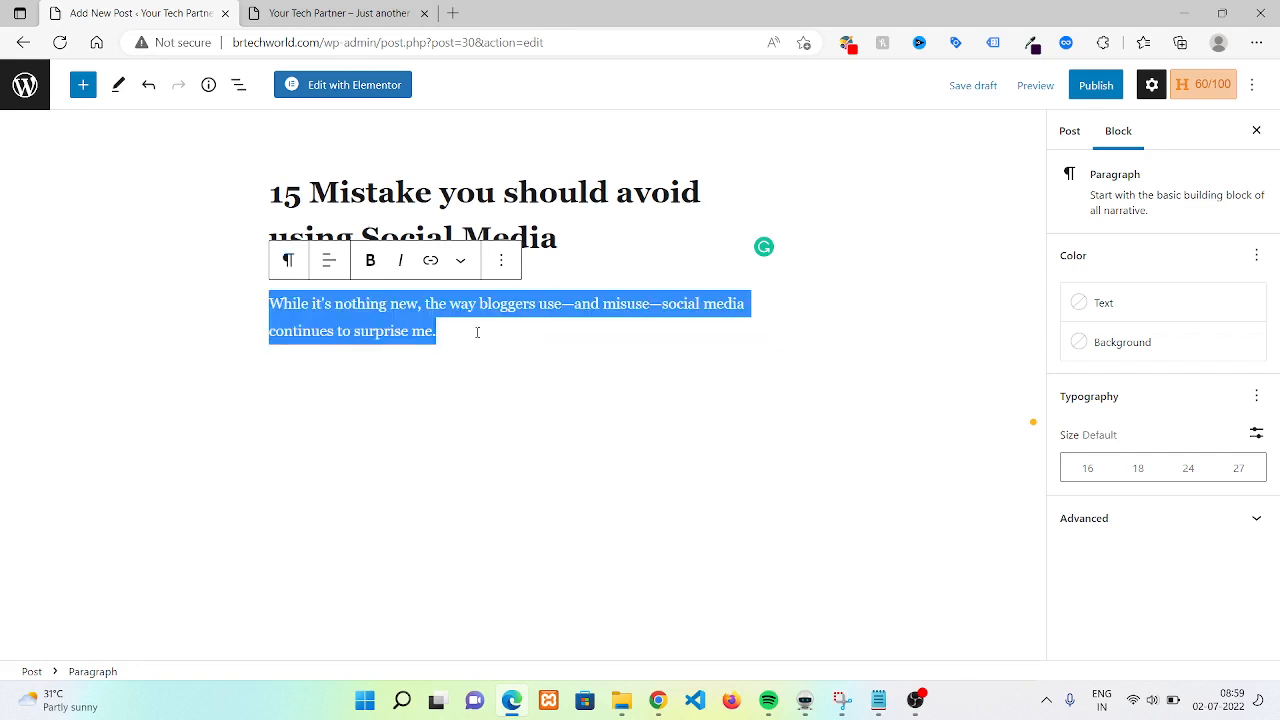
click(477, 332)
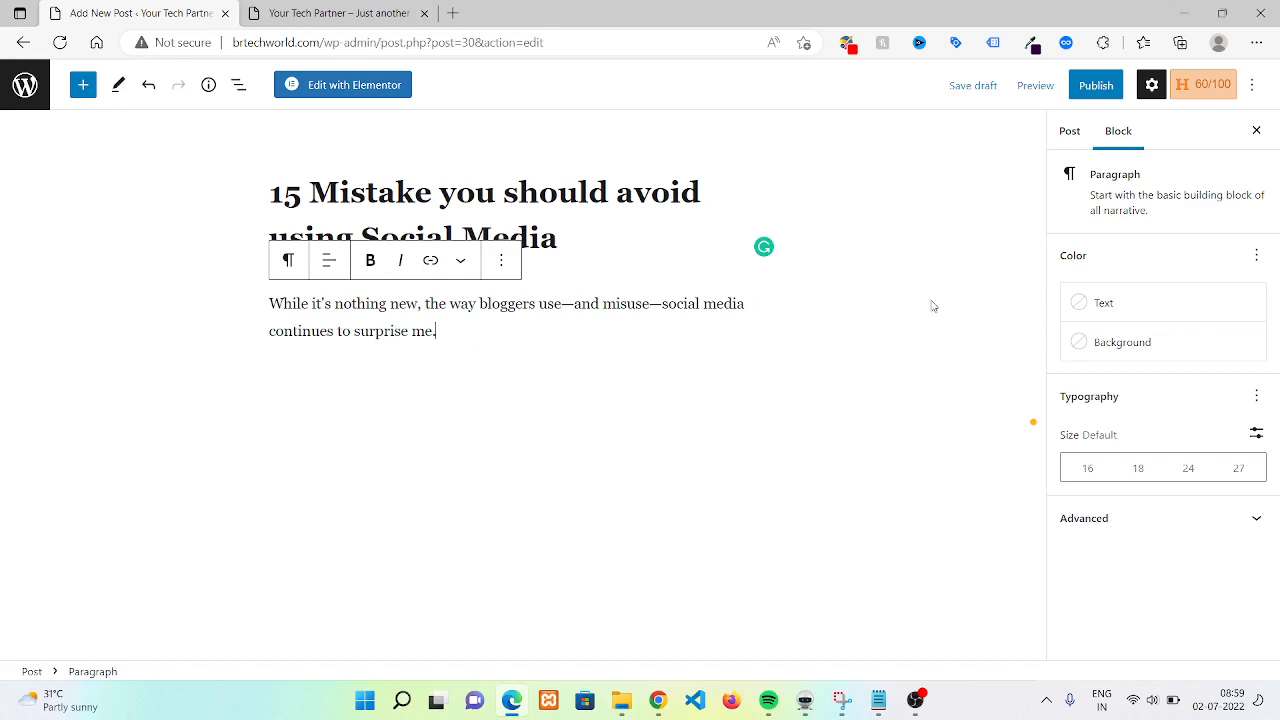
Step: Publish the post and open the live page in a new browser tab
click(1085, 86)
click(1082, 86)
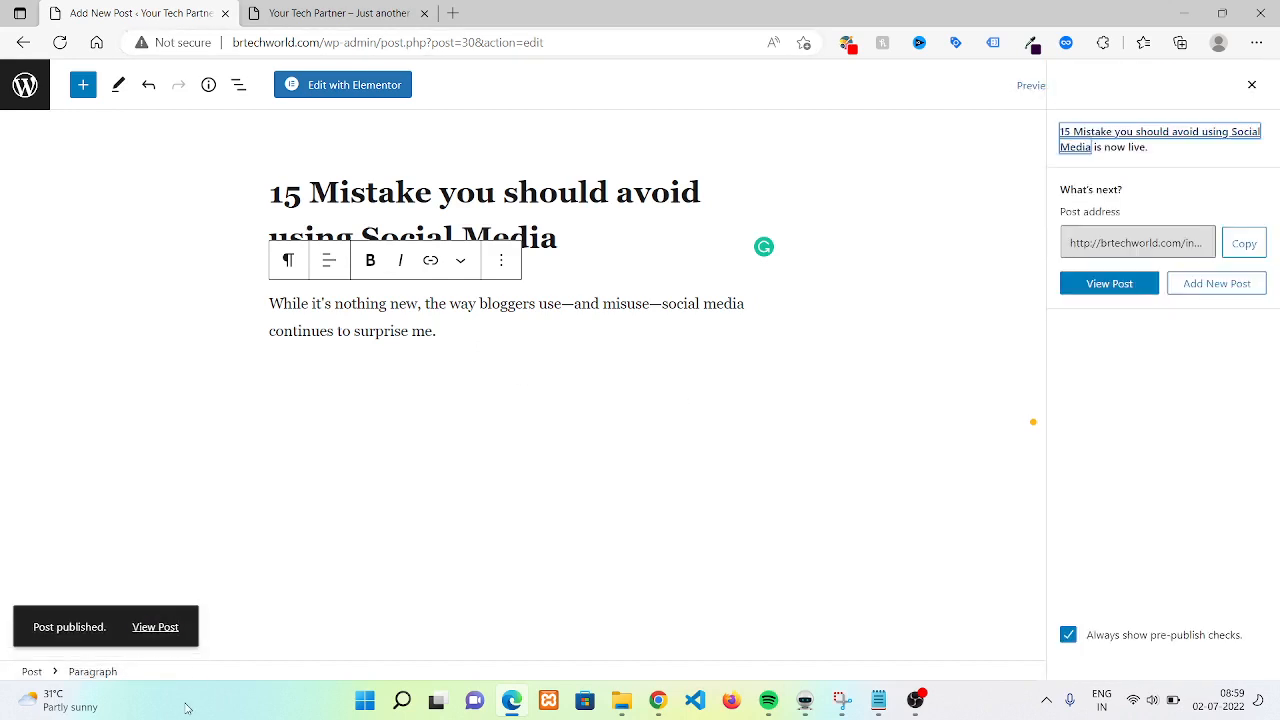
right_click(163, 630)
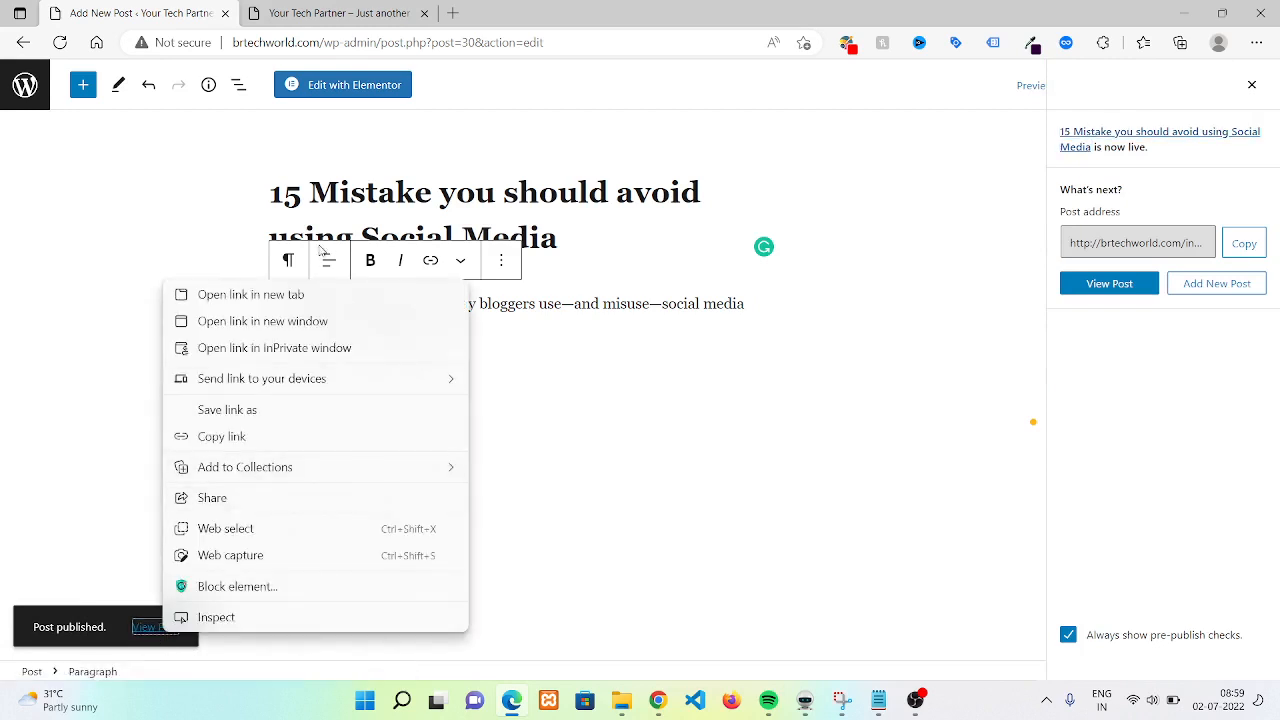
click(250, 294)
click(546, 10)
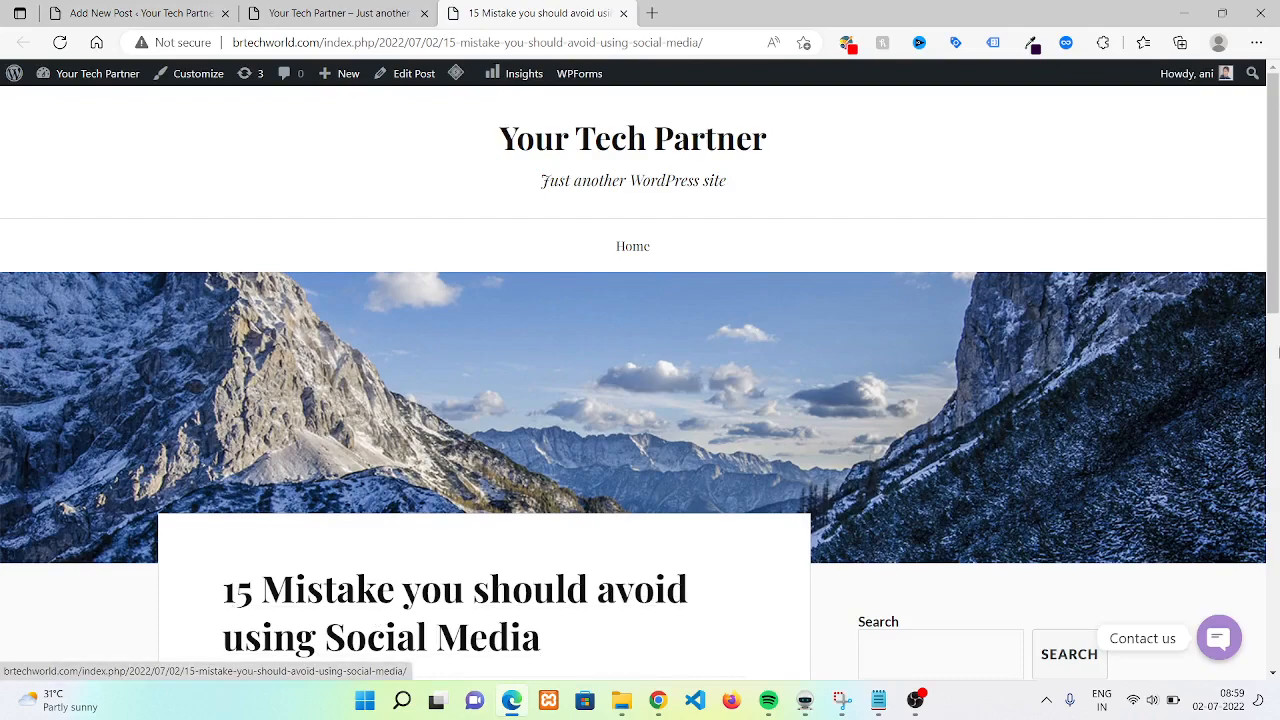
Step: Return to the post's editor from the live page and open the post for editing with Elementor
click(1276, 352)
drag(1277, 351, 1277, 183)
click(180, 12)
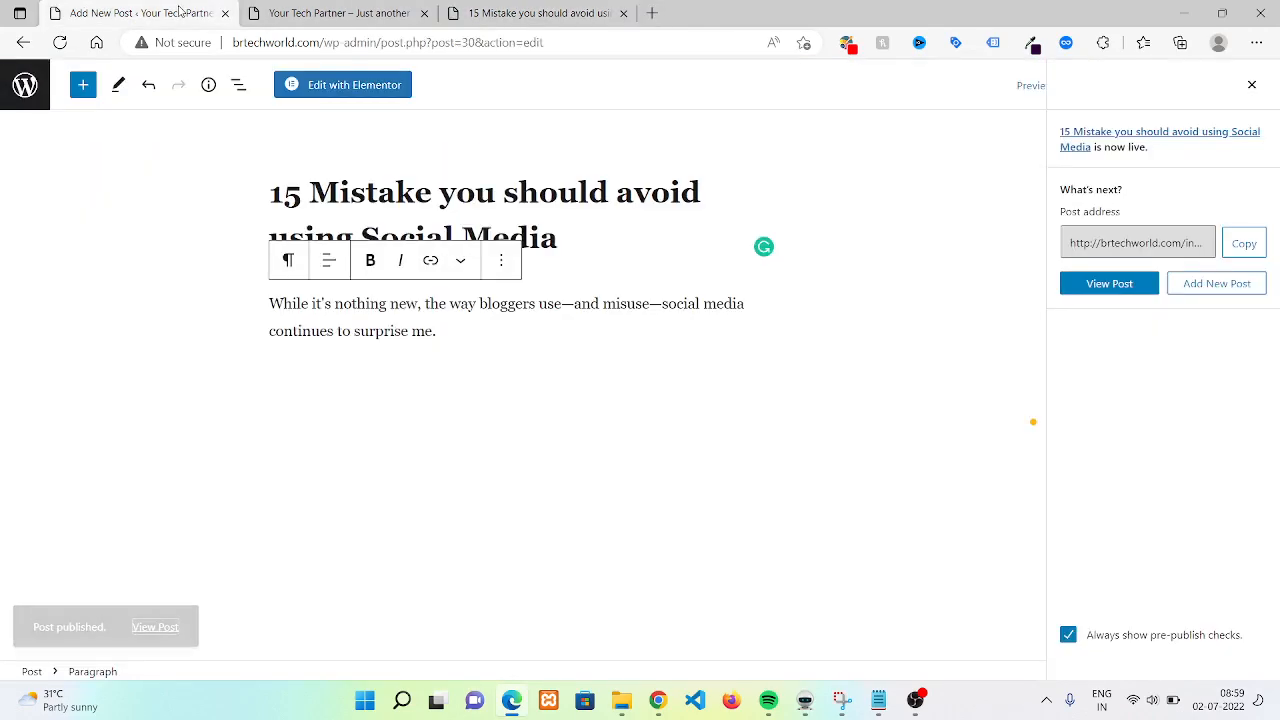
click(379, 88)
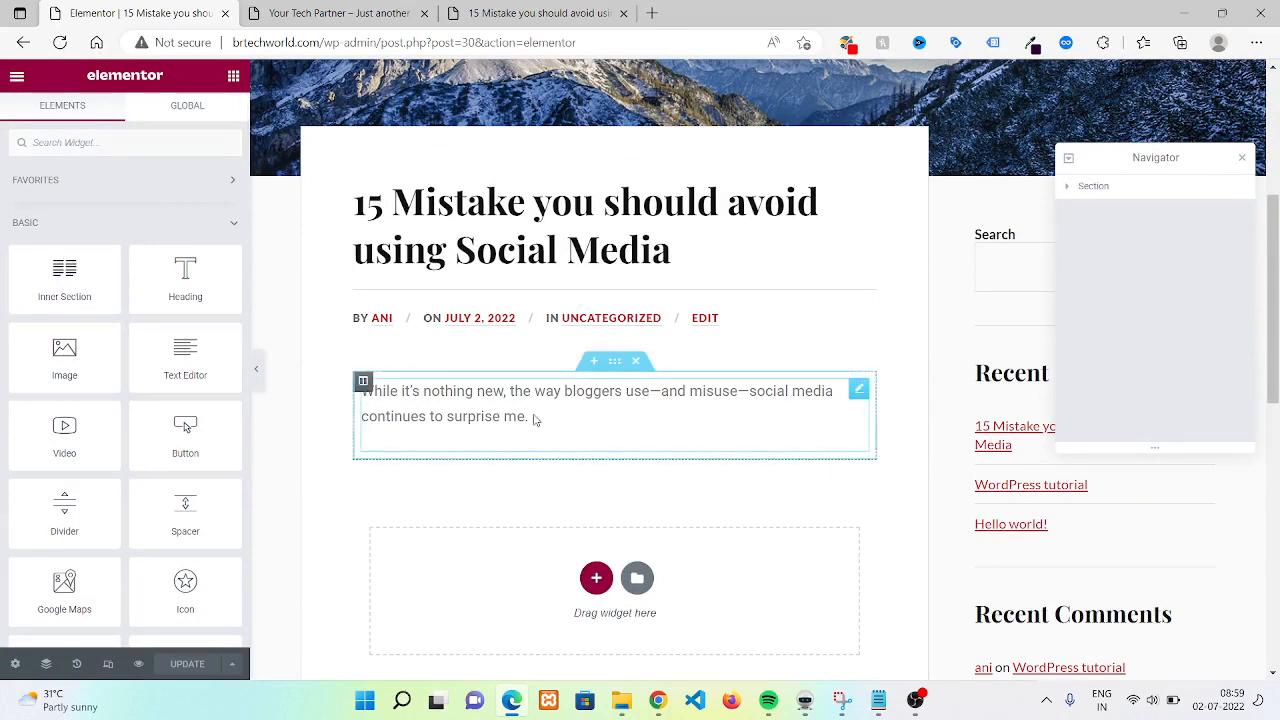
Step: Add a single-column section below the opening paragraph and place an Image widget in it
click(584, 581)
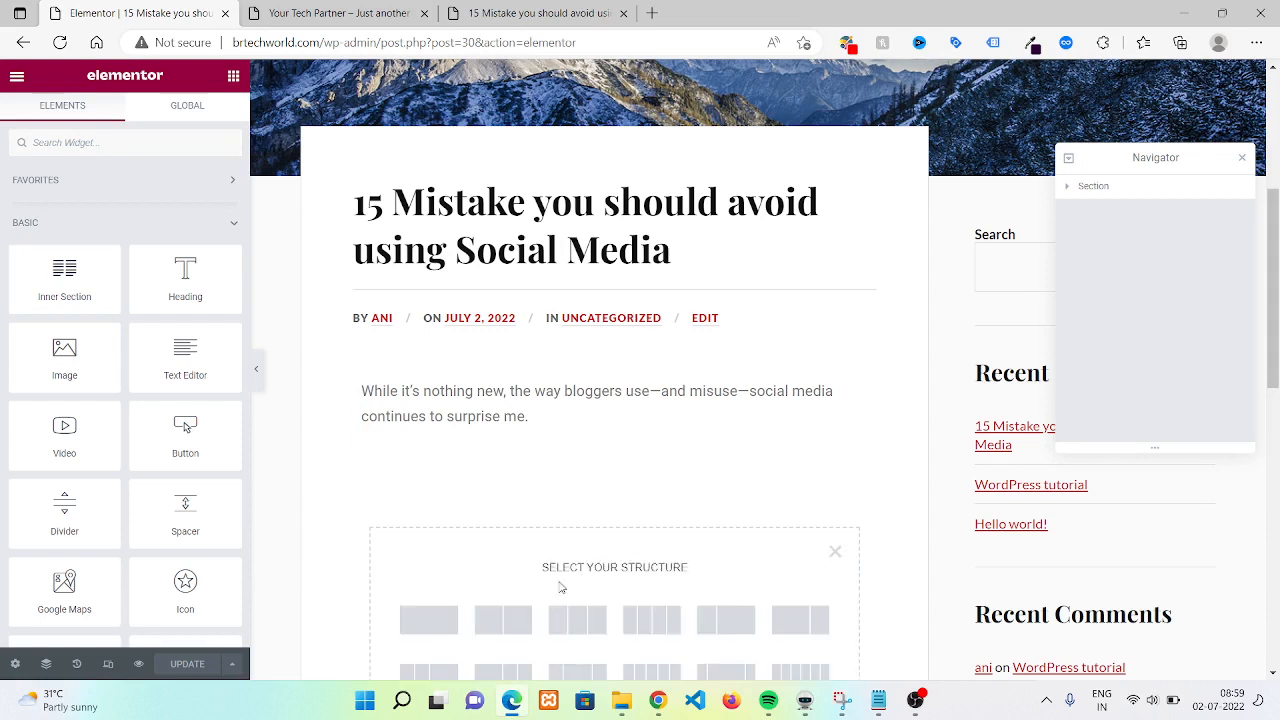
click(428, 620)
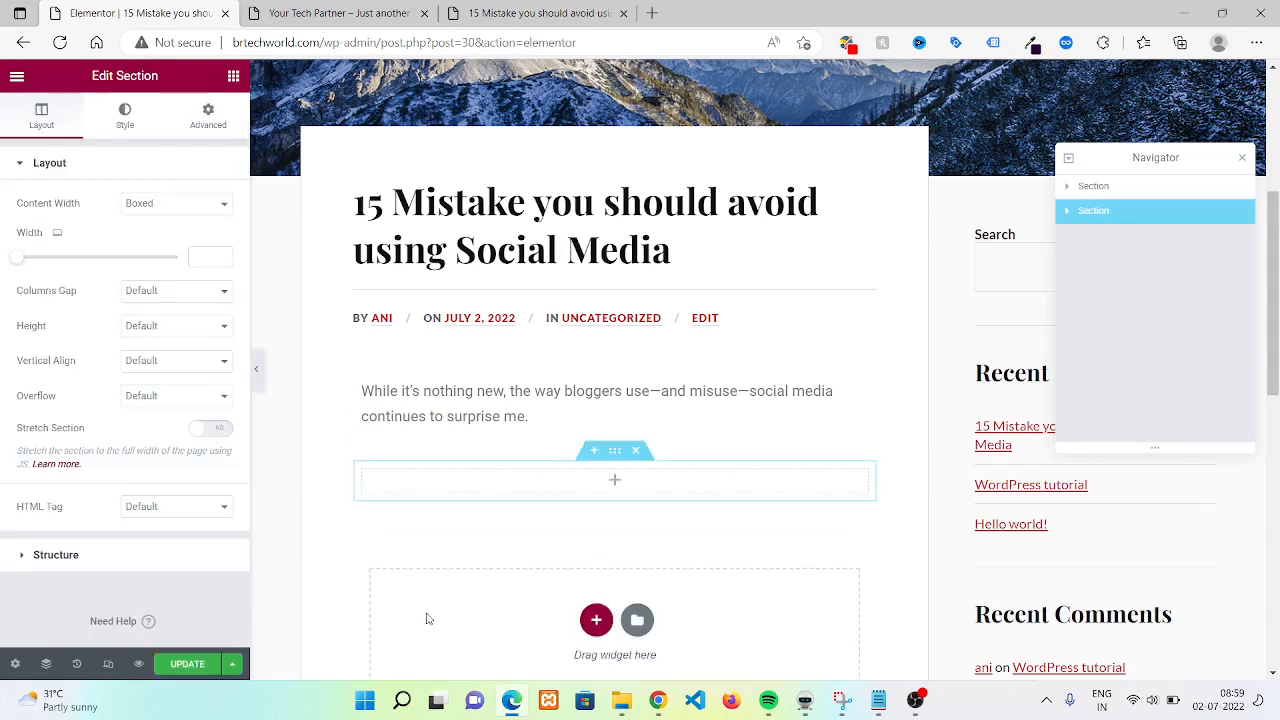
click(614, 482)
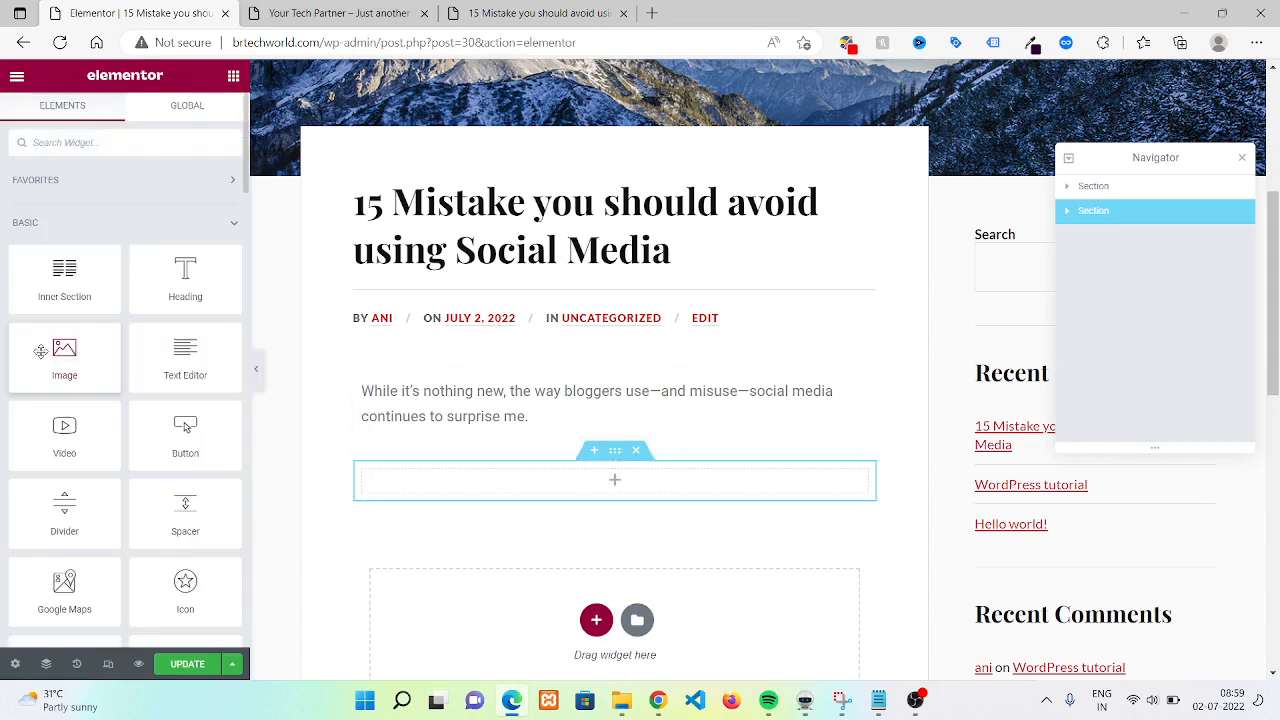
drag(40, 350, 611, 497)
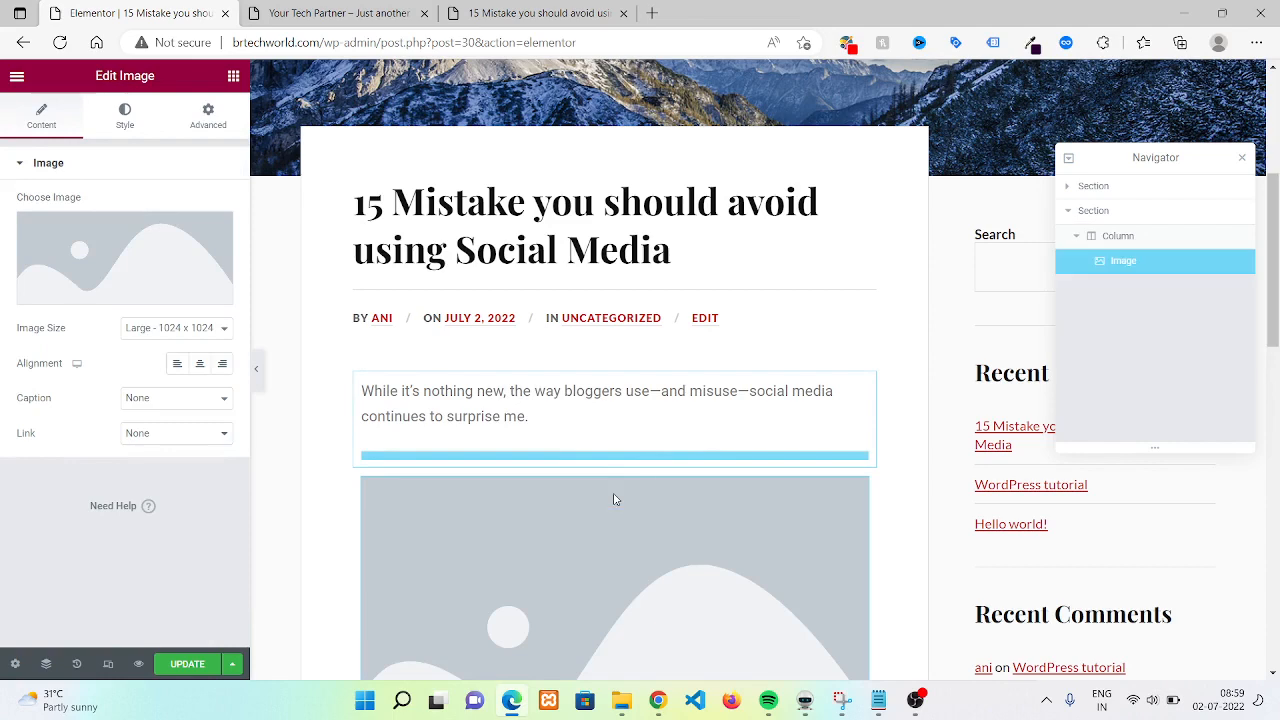
Step: Upload the "premiere pro" picture from the Downloads folder and insert it into the Image widget
click(171, 257)
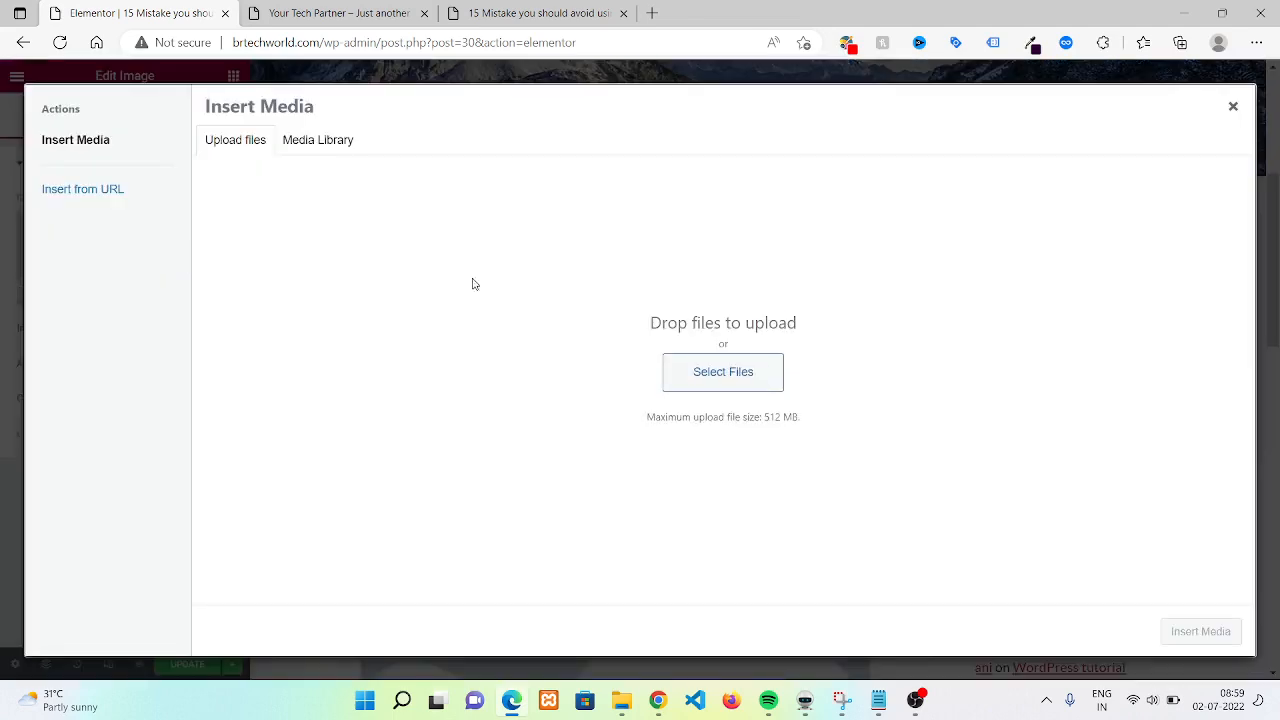
click(680, 375)
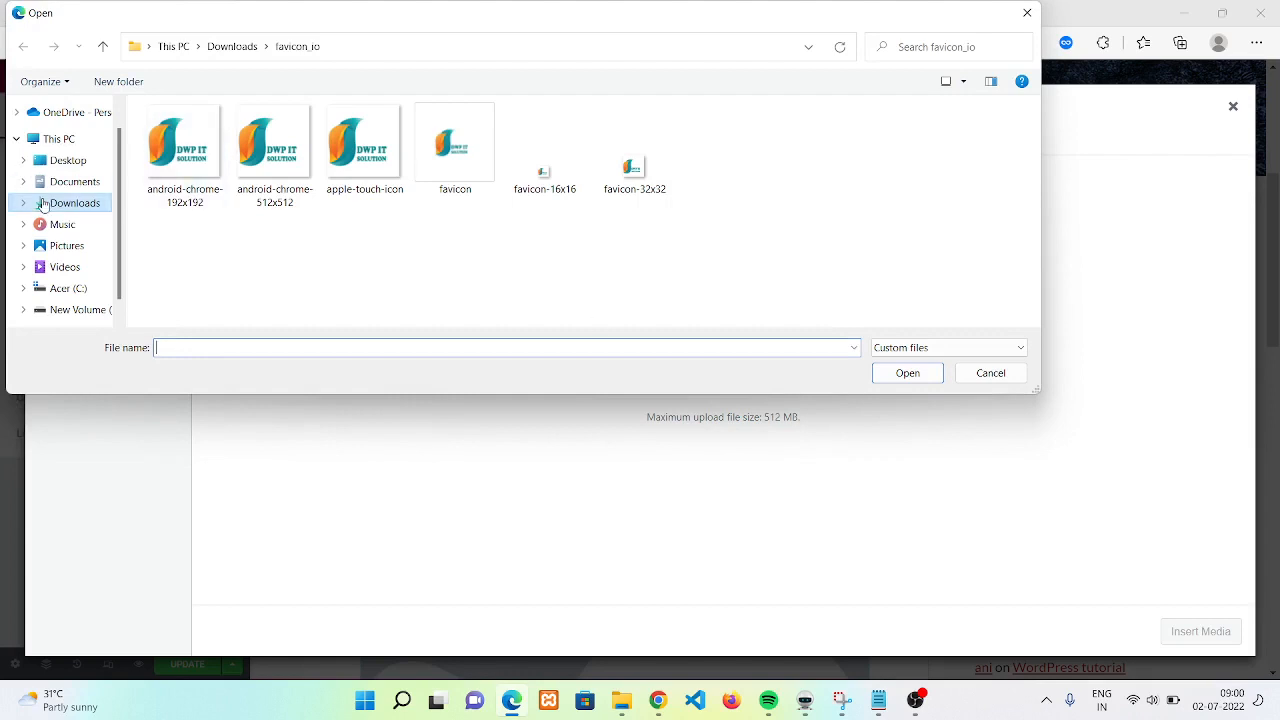
click(43, 204)
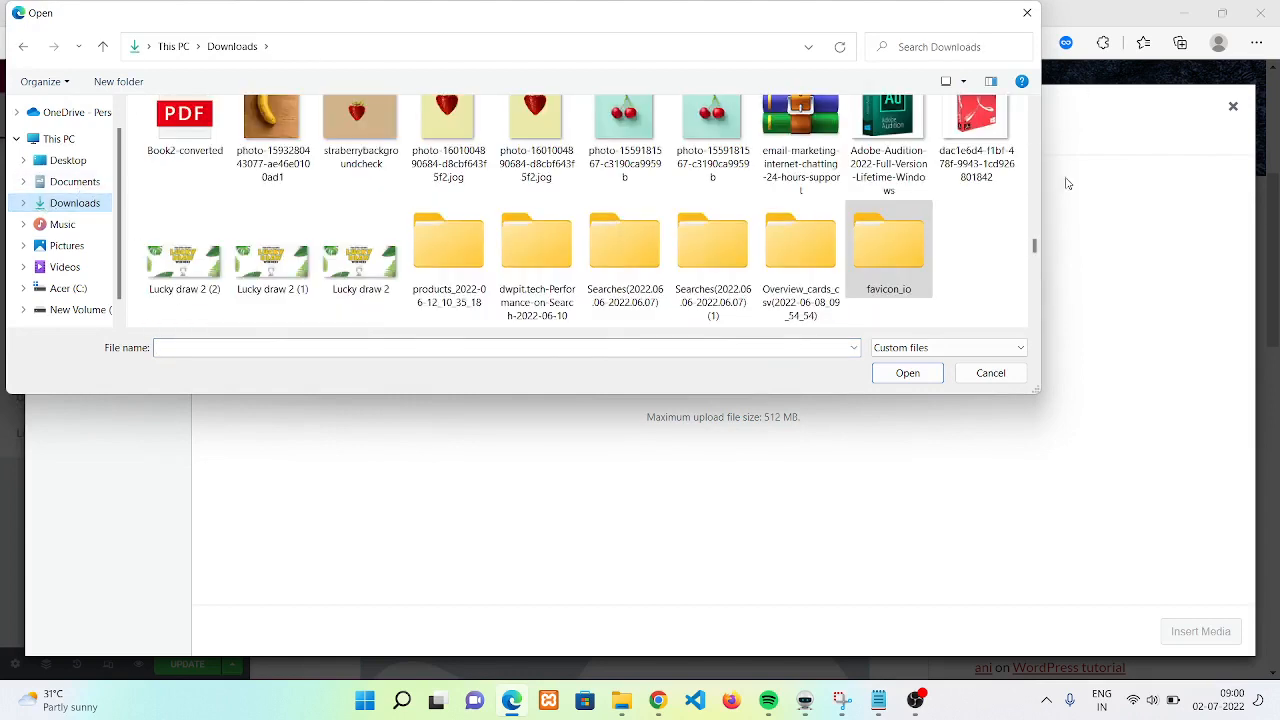
drag(1036, 247, 1025, 83)
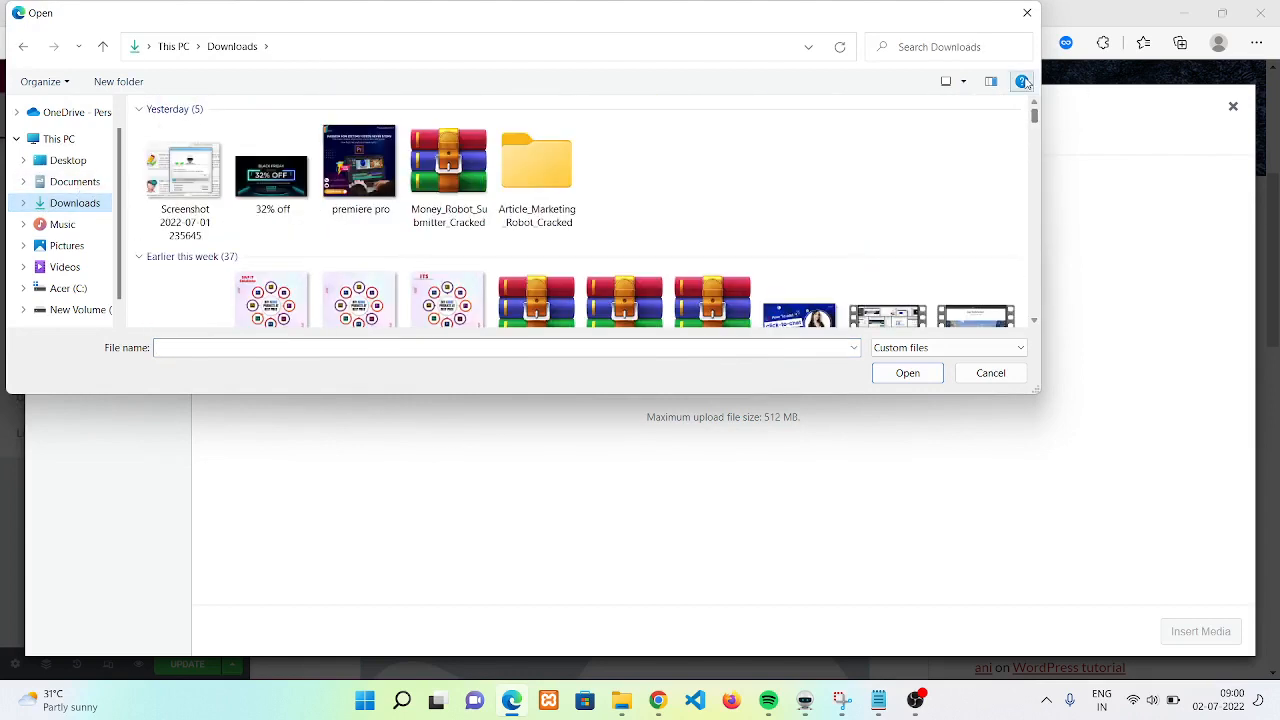
click(368, 180)
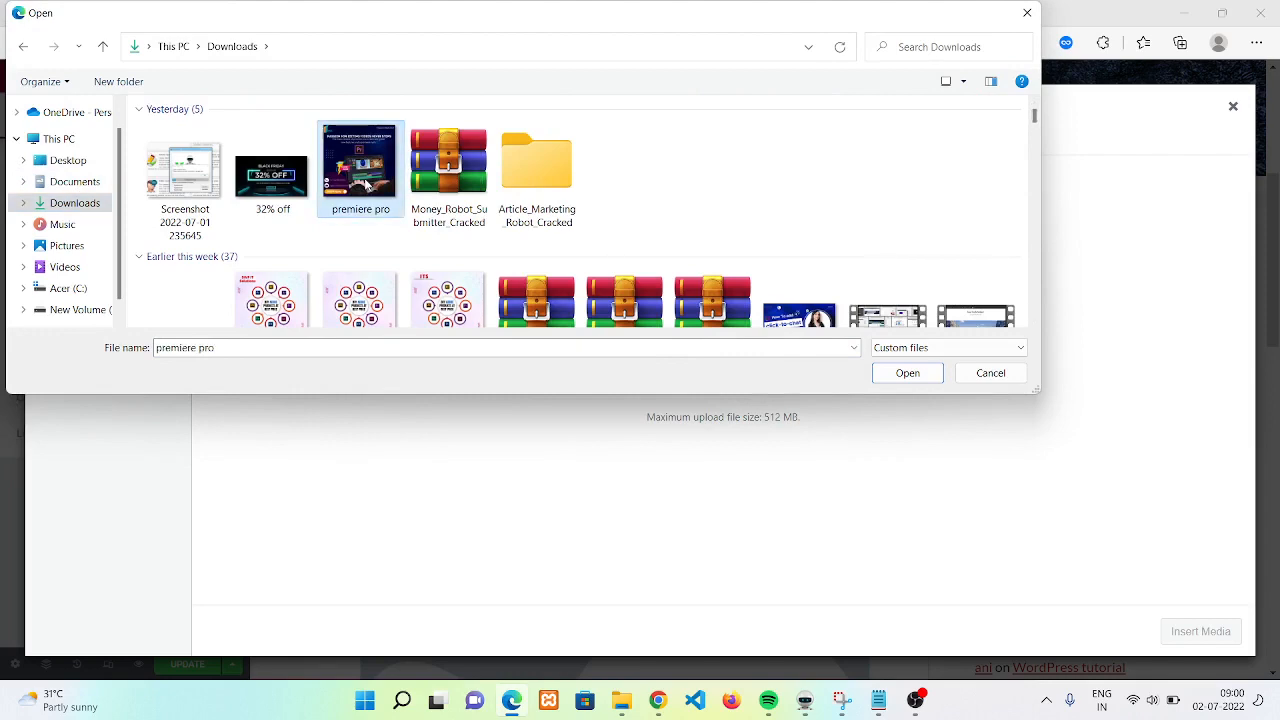
click(906, 373)
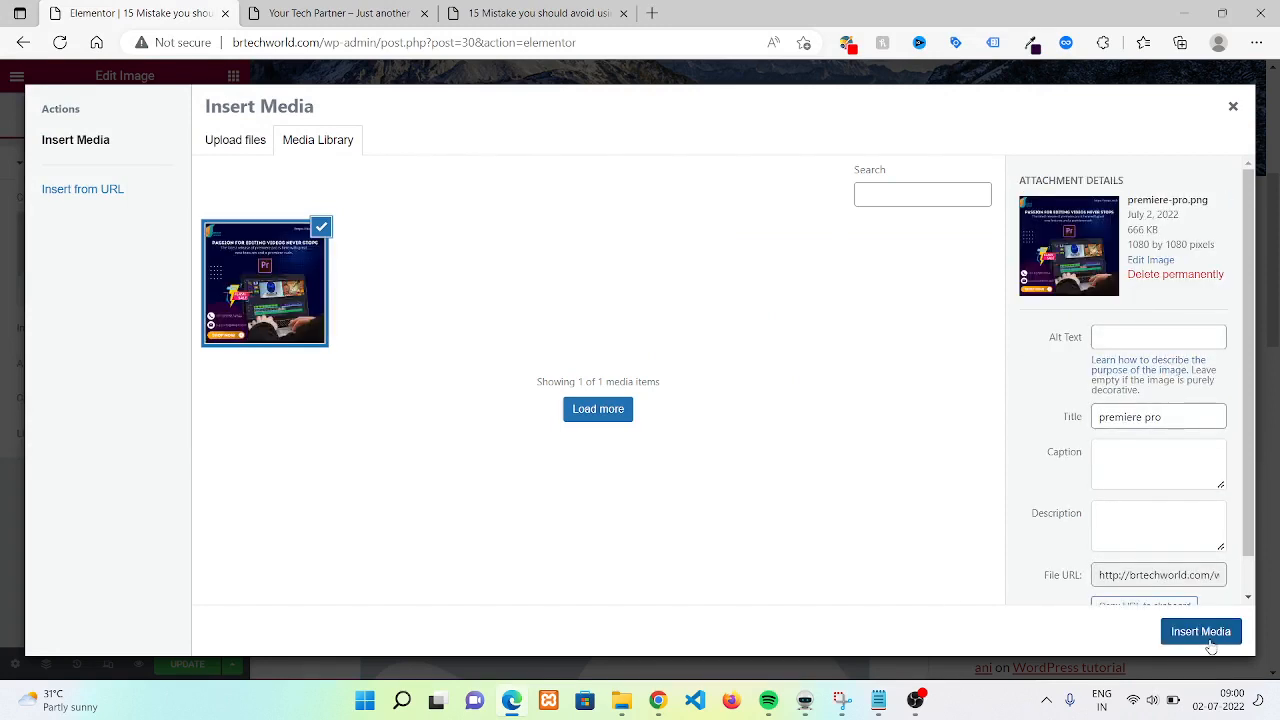
click(1205, 633)
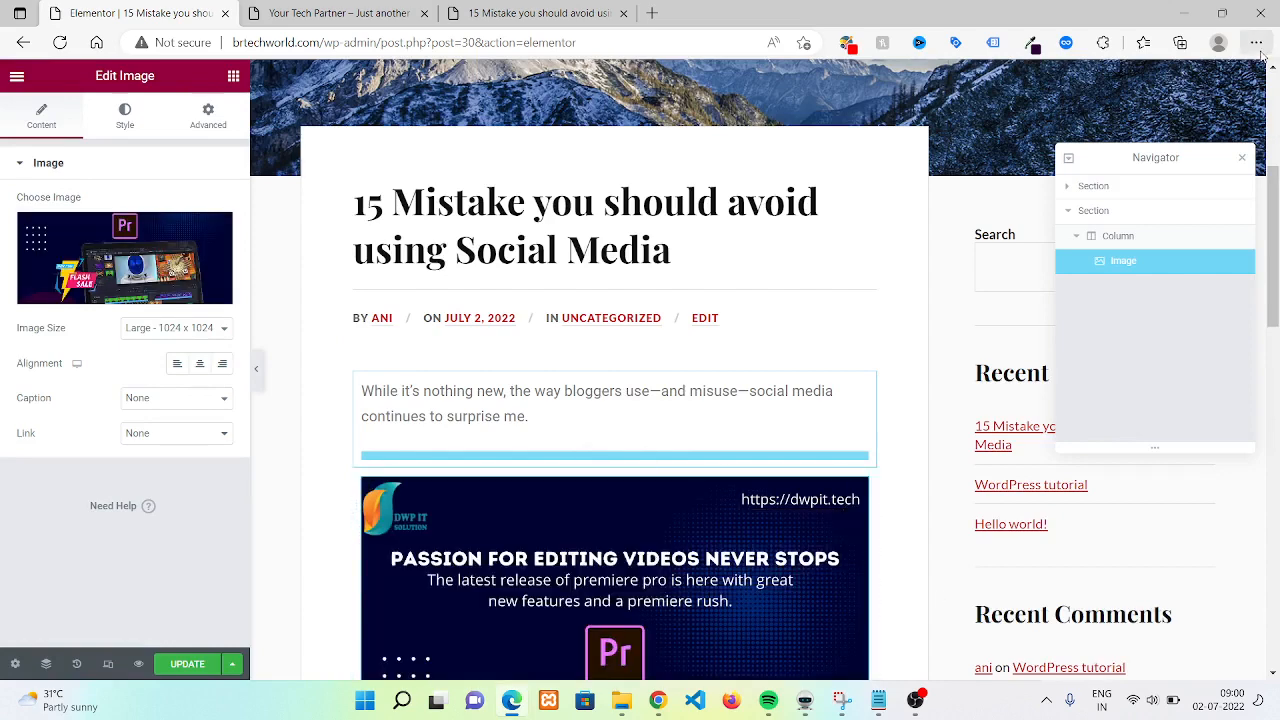
Step: Add another single-column section beneath the image and place a Text Editor widget in it
scroll(1276, 258, down, 1)
scroll(1277, 333, down, 2)
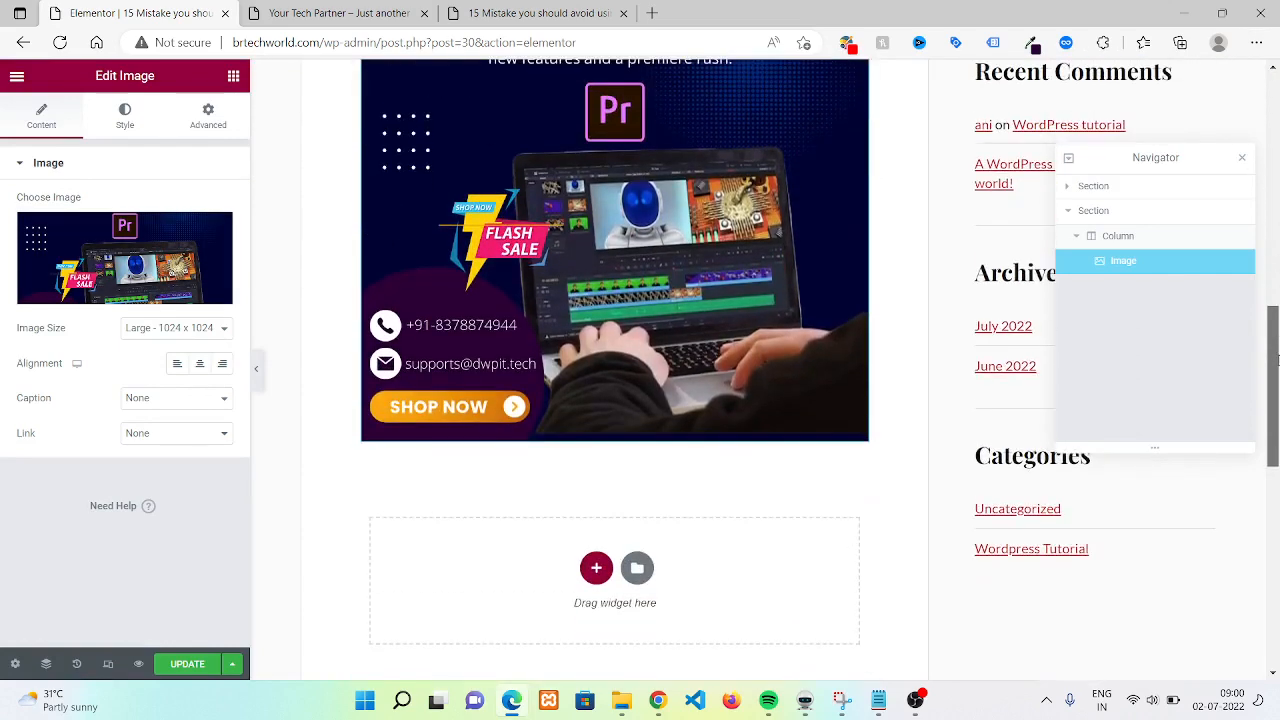
click(596, 569)
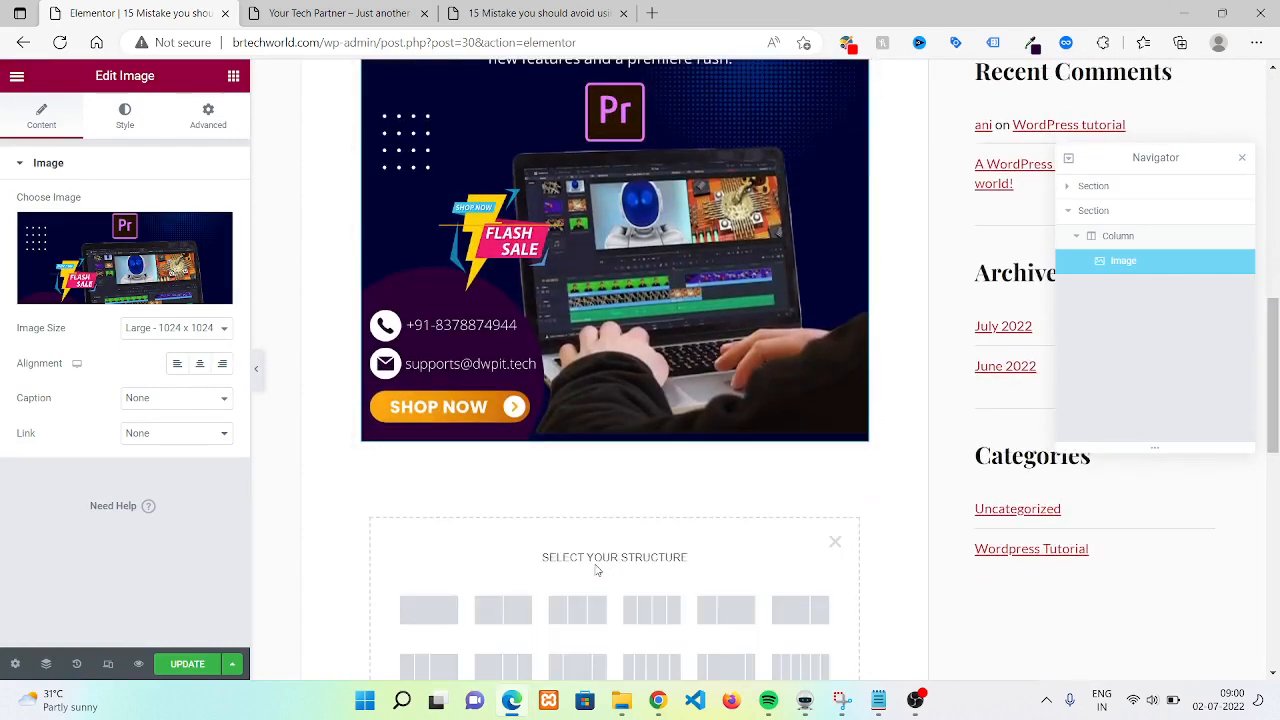
click(456, 610)
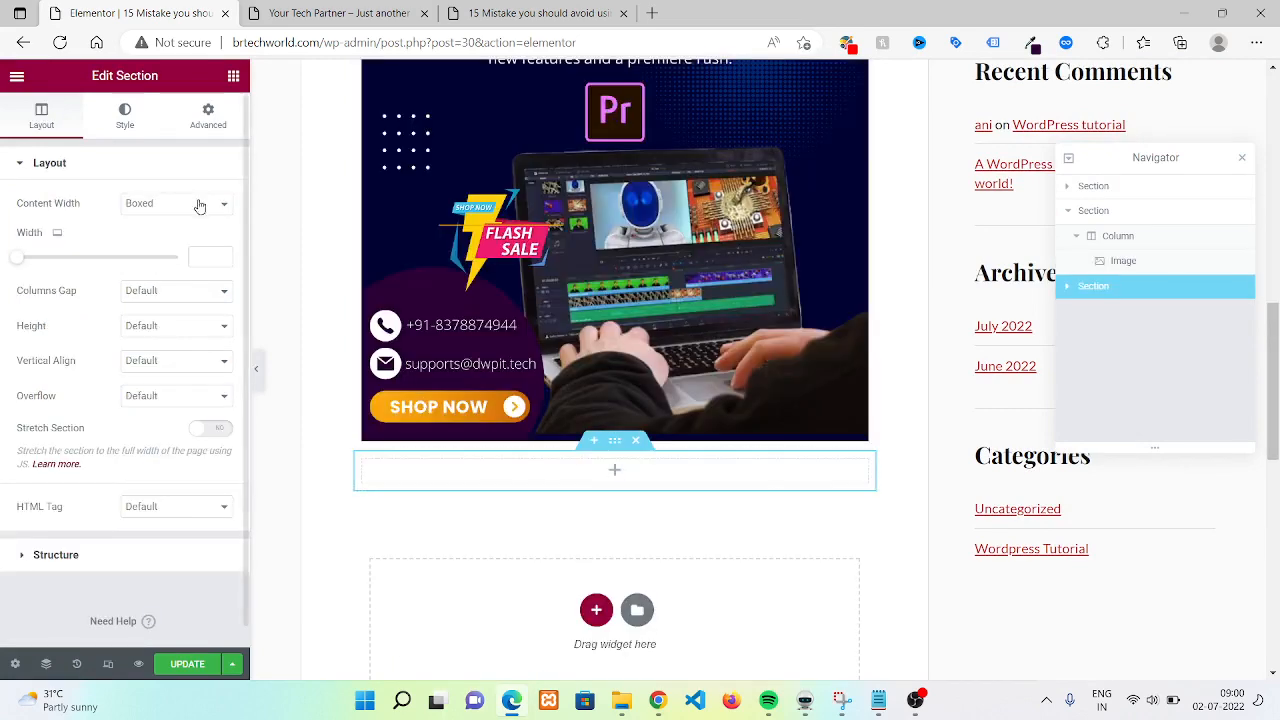
click(231, 77)
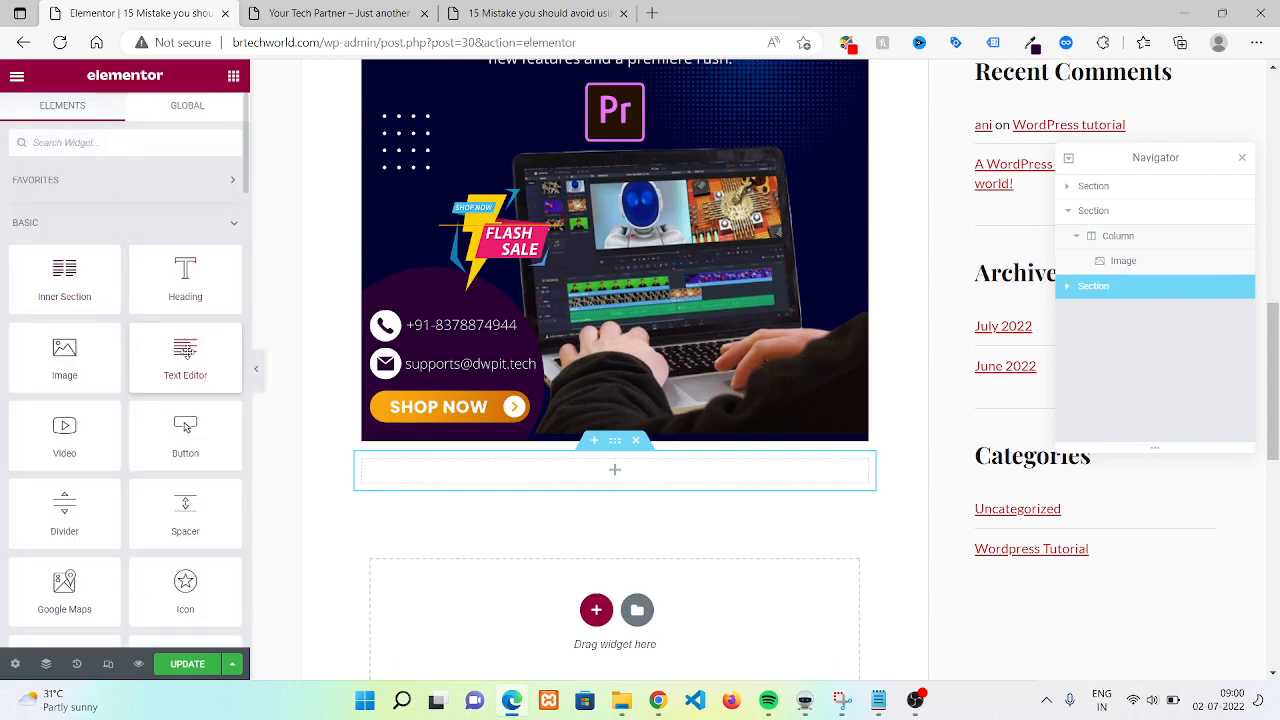
drag(185, 350, 588, 481)
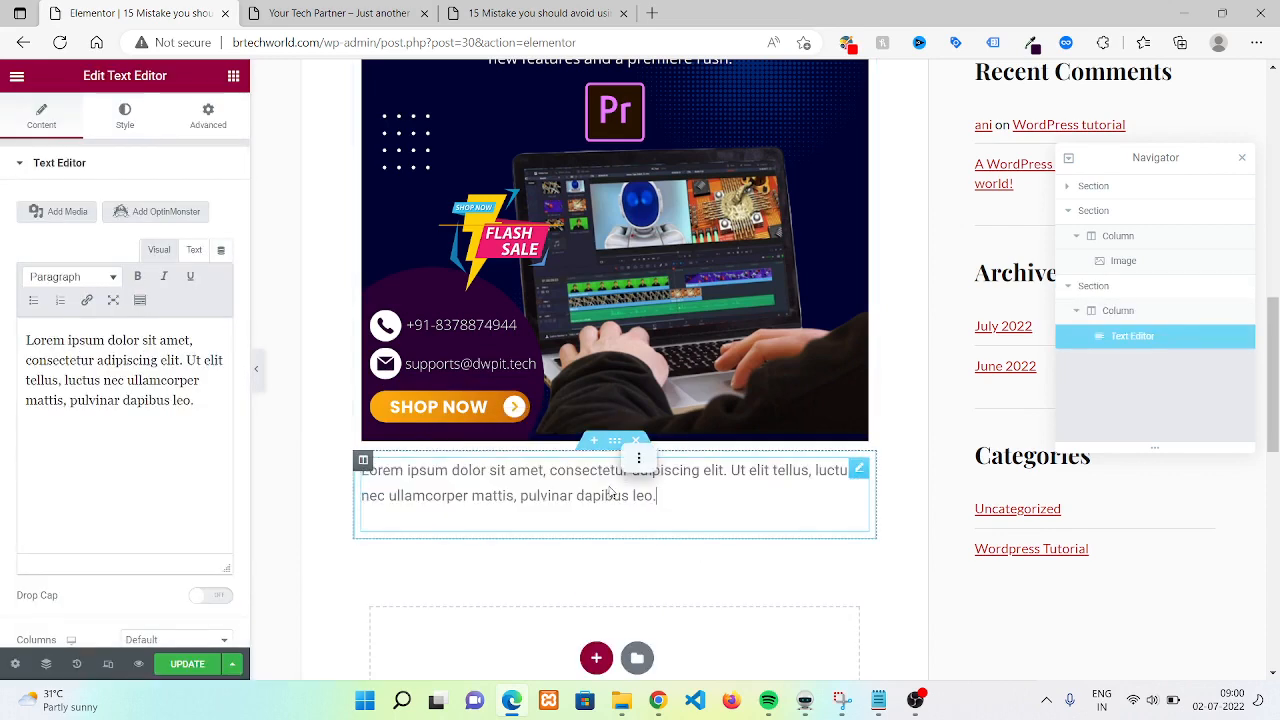
Step: Replace the widget's placeholder text with the Notepad passage from "Each of us is on our own blogging path" through "reap the social media rewards."
click(609, 487)
key(ctrl+a)
key(BackSpace)
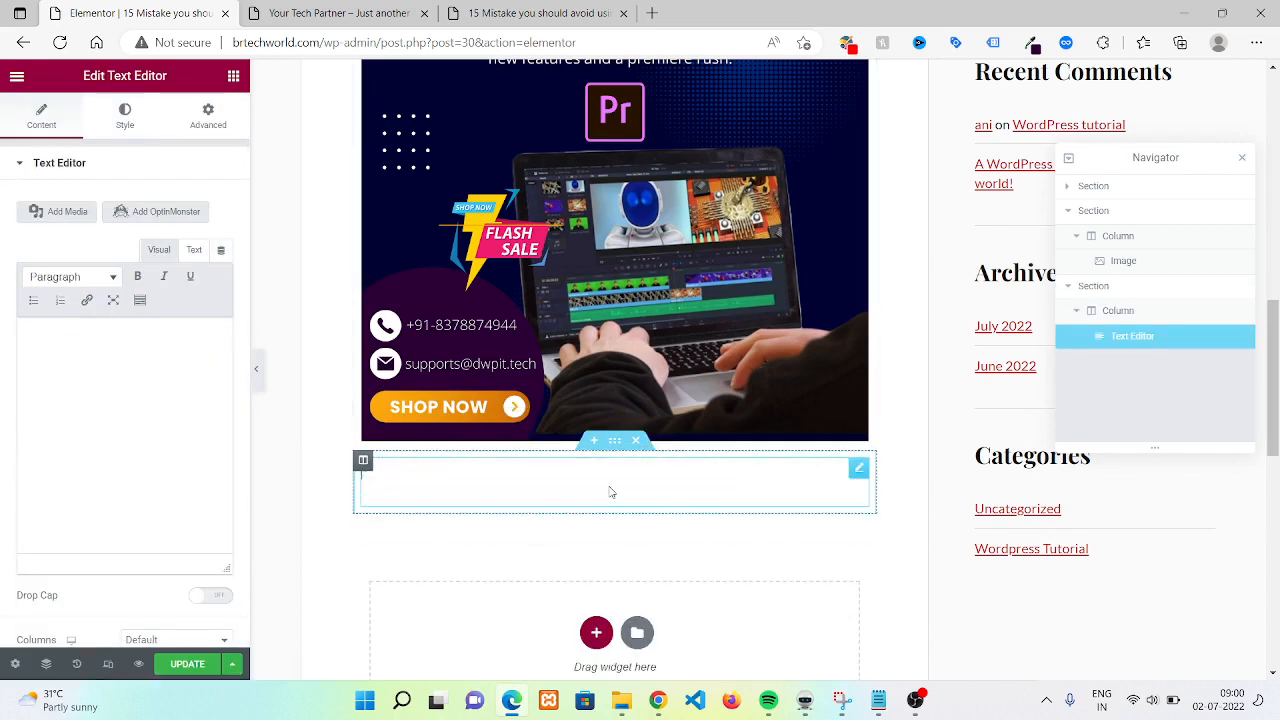
key(alt+Tab)
key(alt+Tab)
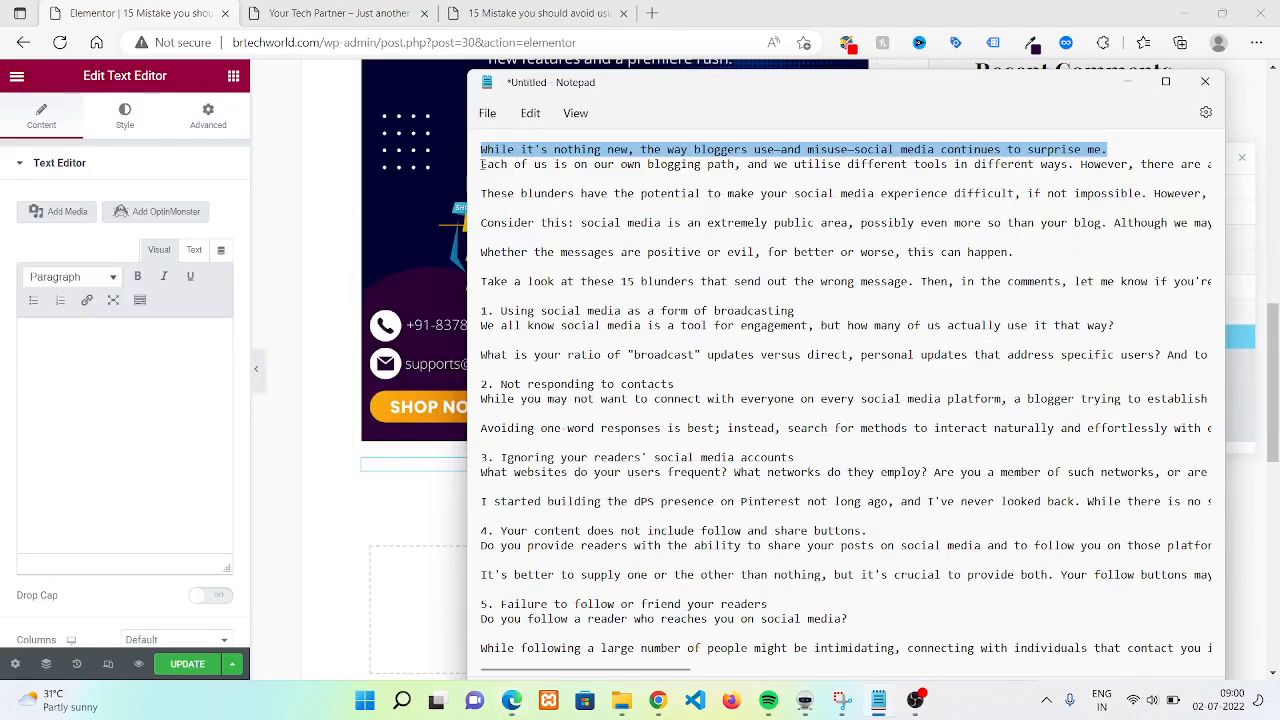
drag(481, 156, 948, 443)
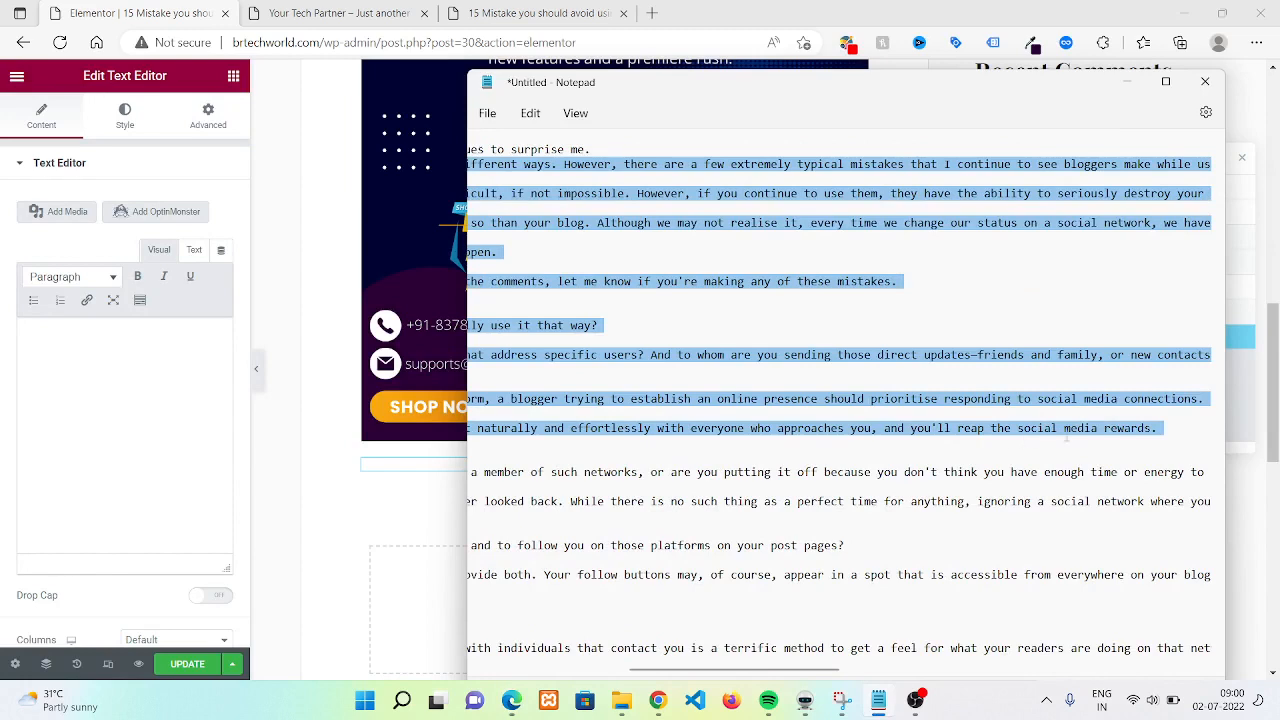
drag(1201, 440, 1202, 428)
click(207, 364)
key(ctrl+v)
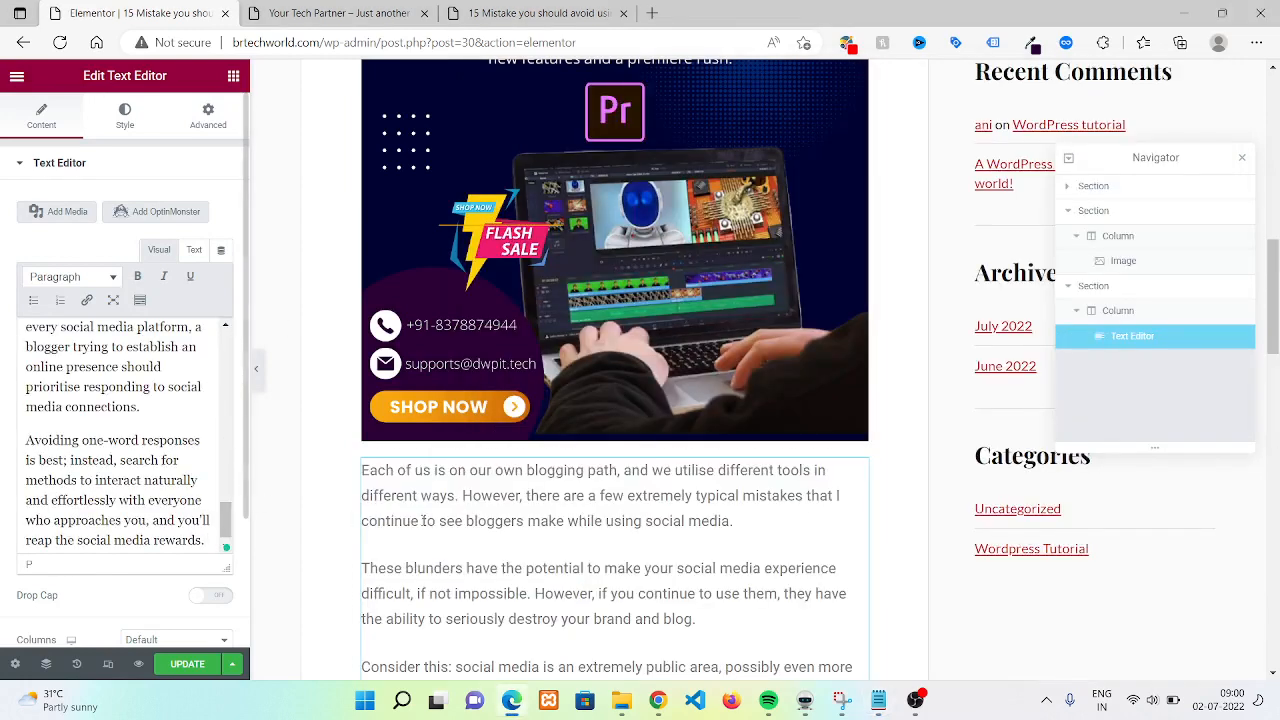
Step: Try to bold the "Using social media as a form of broadcasting" and "Not responding to contacts" headings by selecting them in the page preview
drag(1273, 314, 1276, 421)
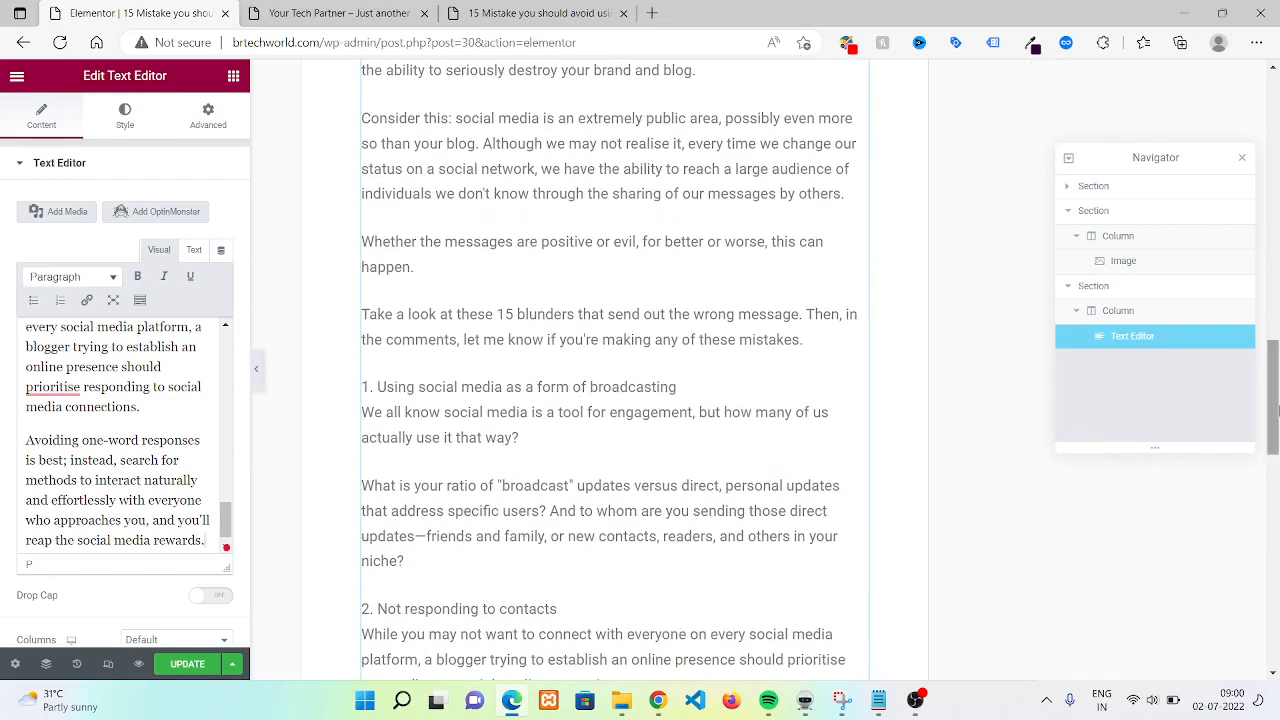
triple_click(497, 393)
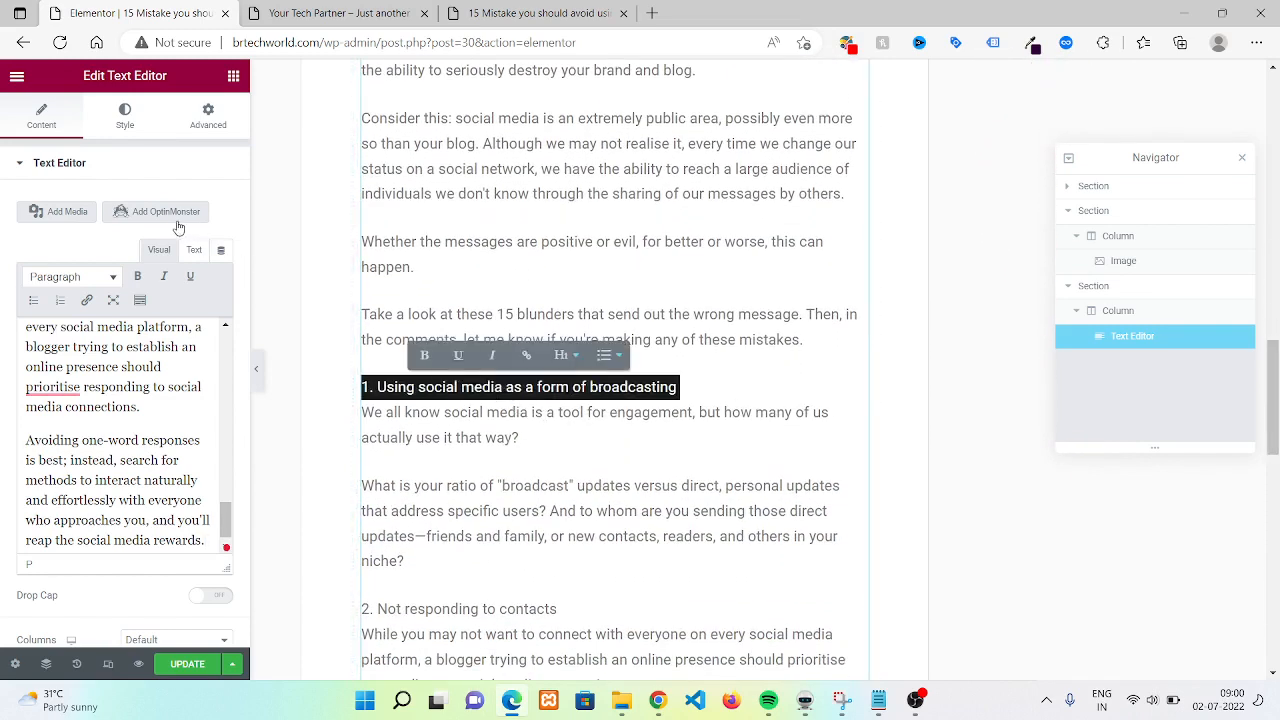
click(143, 278)
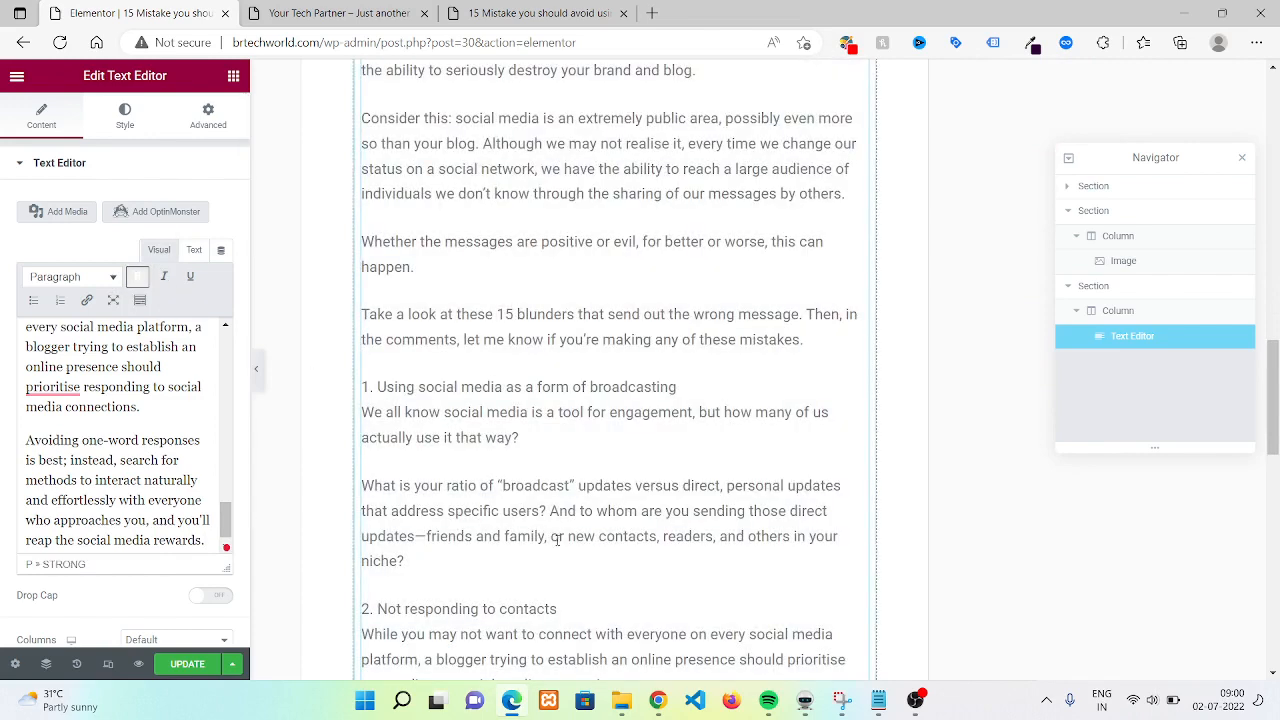
triple_click(453, 609)
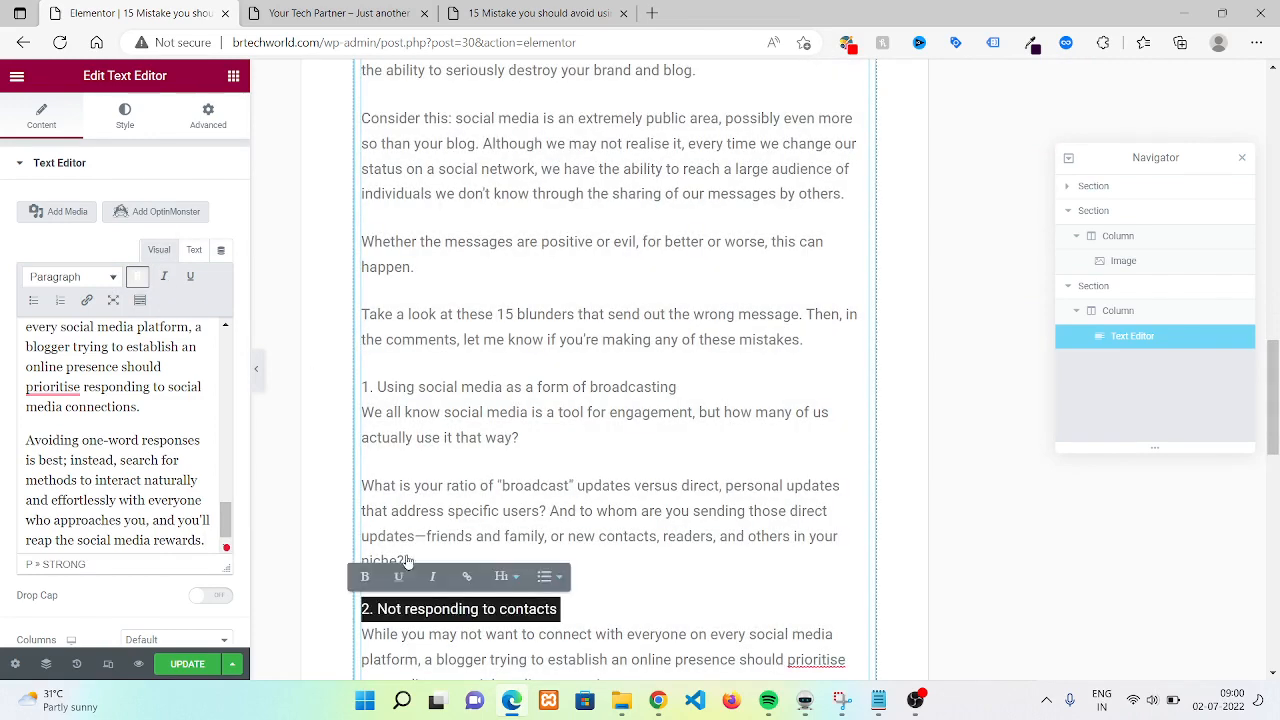
click(134, 280)
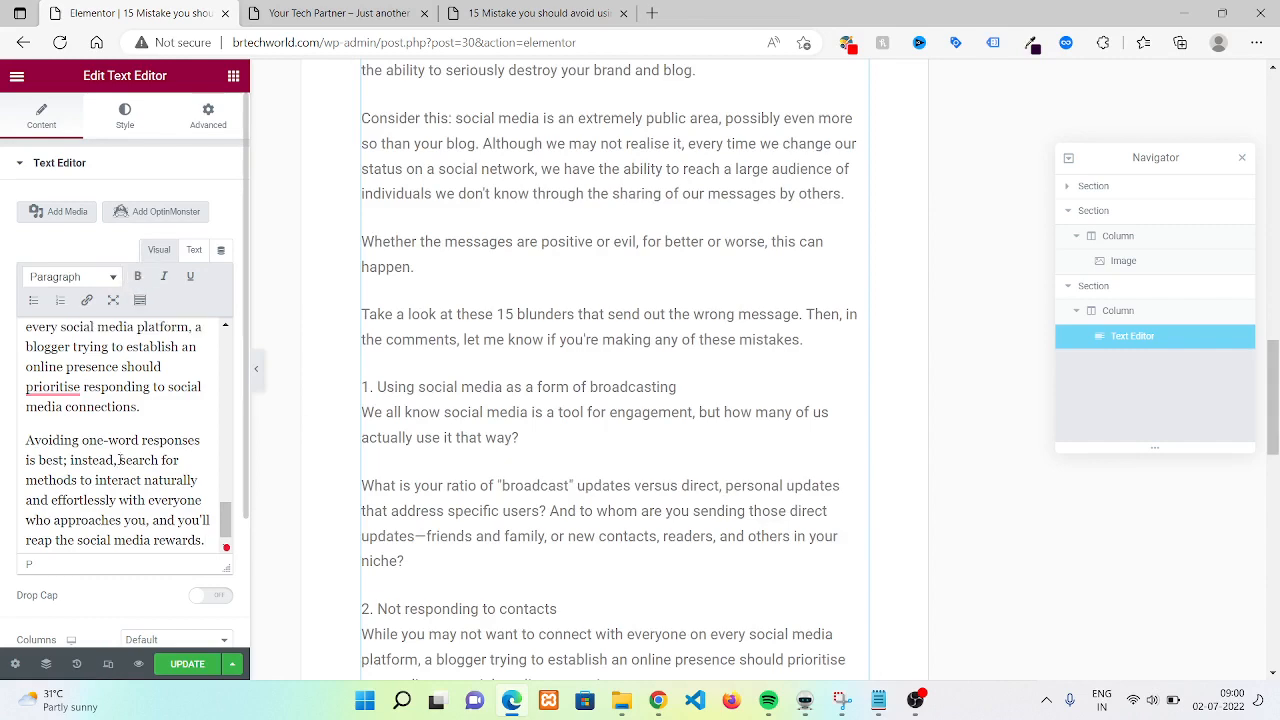
Step: Bold the headings "1. Using social media as a form of broadcasting" and "2. Not responding to contacts" within the Text Editor widget's content
drag(227, 518, 222, 437)
drag(118, 480, 26, 460)
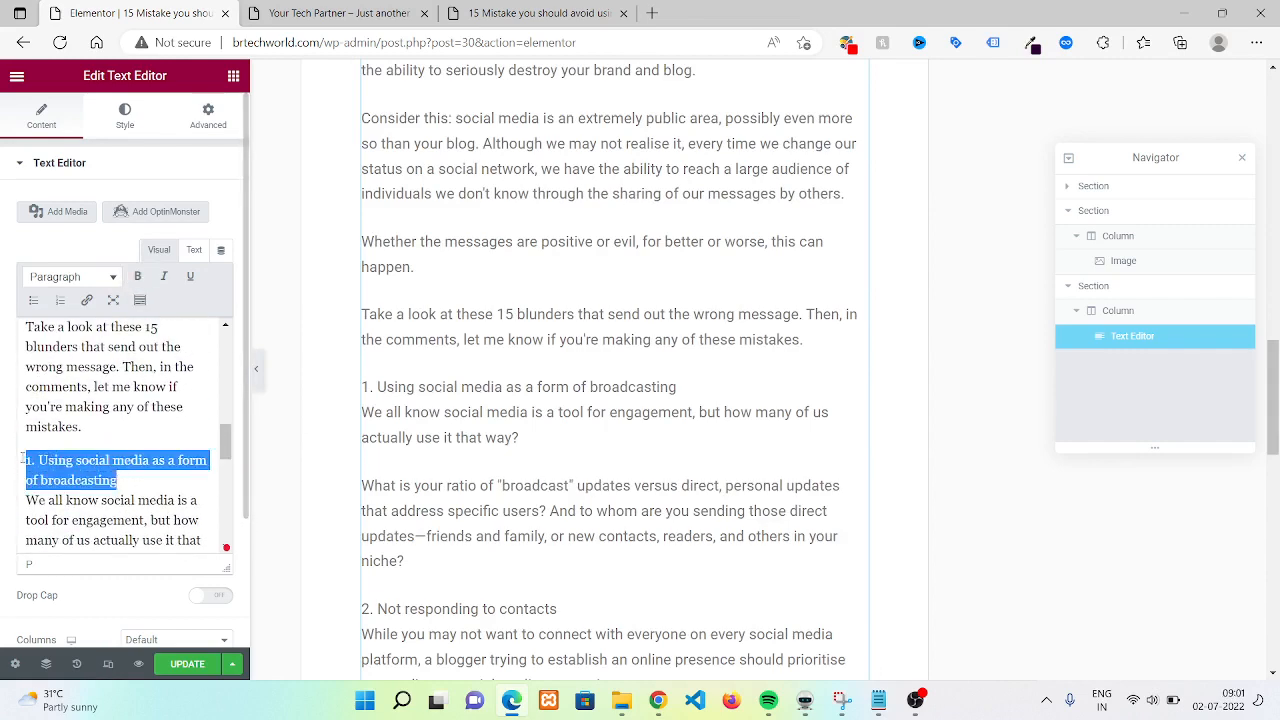
click(138, 278)
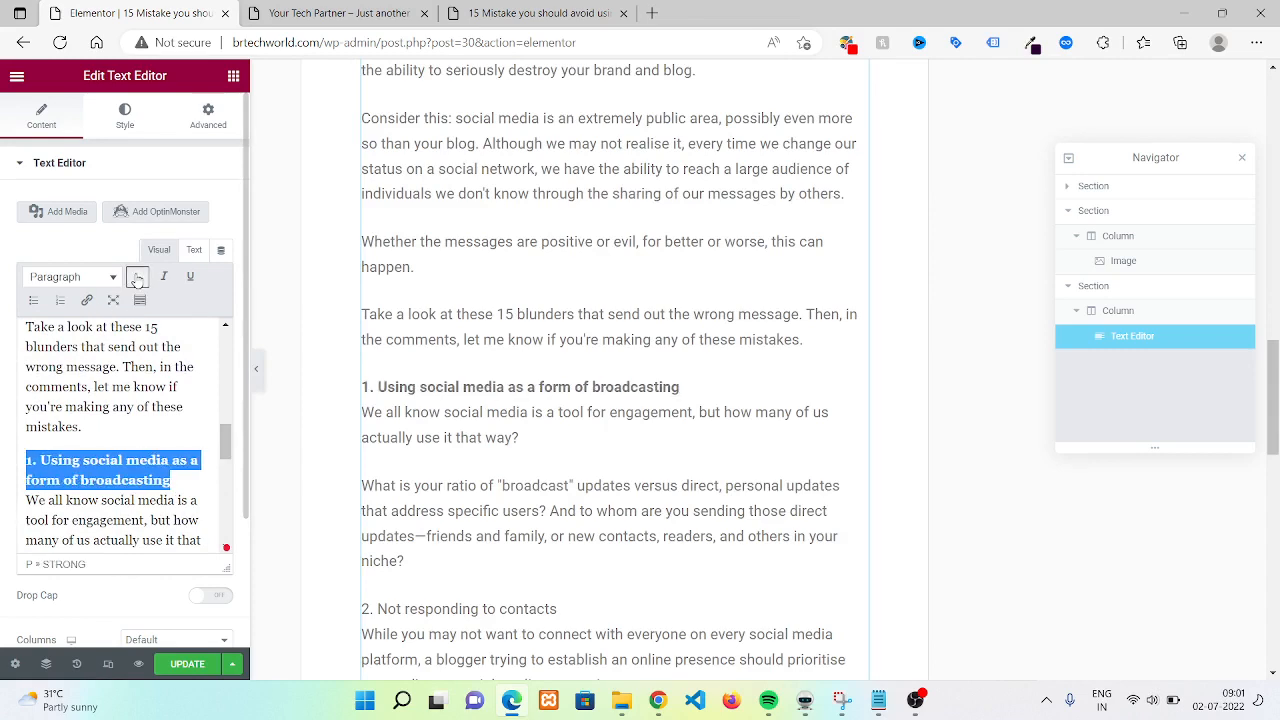
click(228, 498)
click(228, 498)
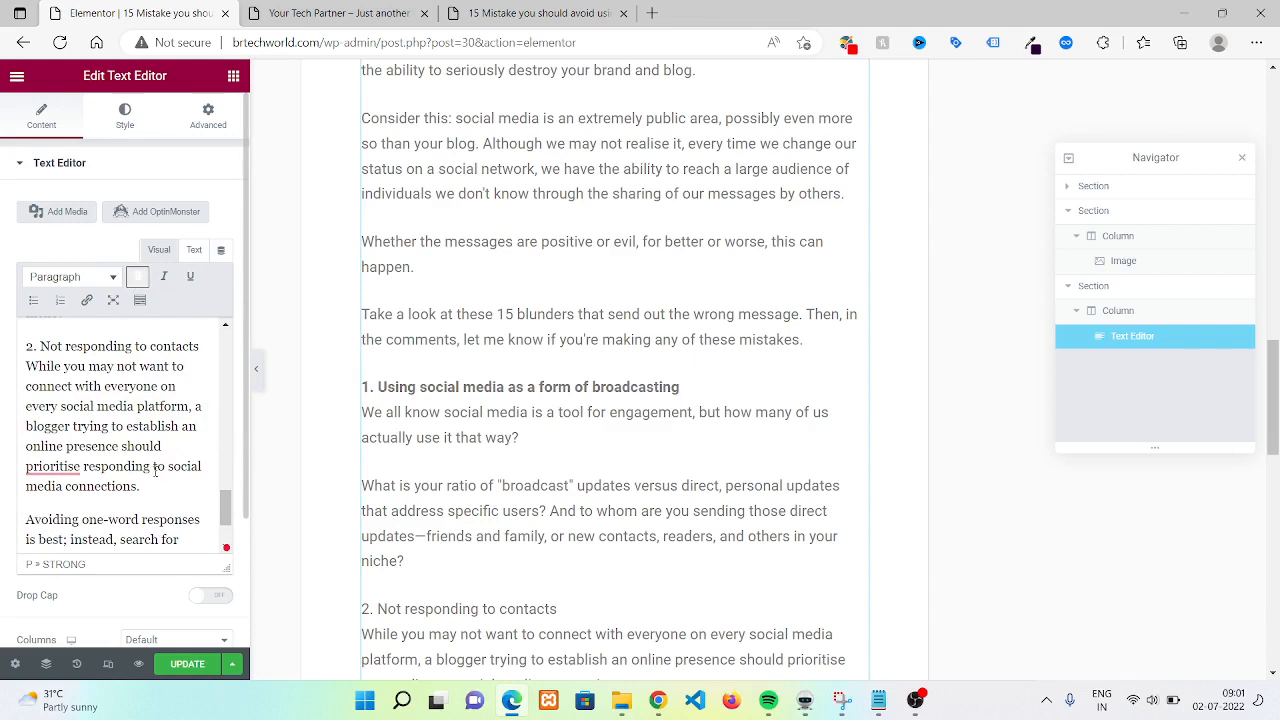
mouse_move(204, 343)
mouse_down()
mouse_move(20, 357)
mouse_move(203, 346)
mouse_up()
click(137, 276)
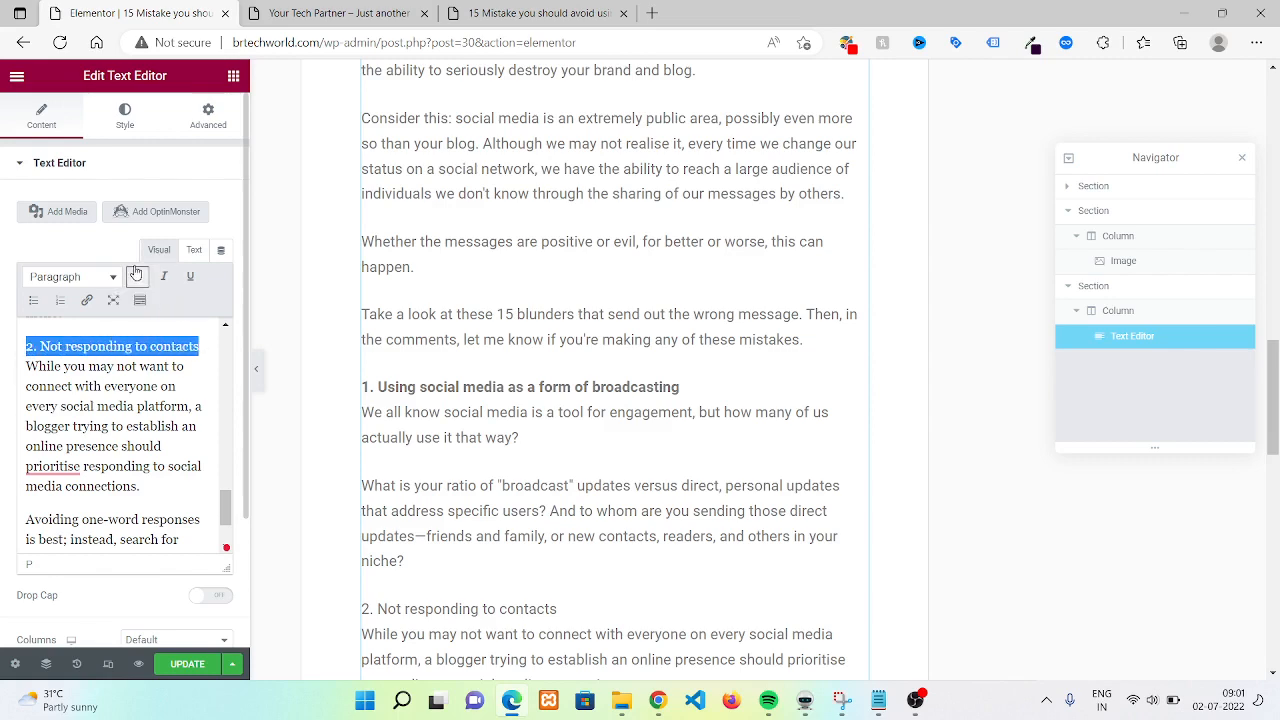
mouse_move(901, 704)
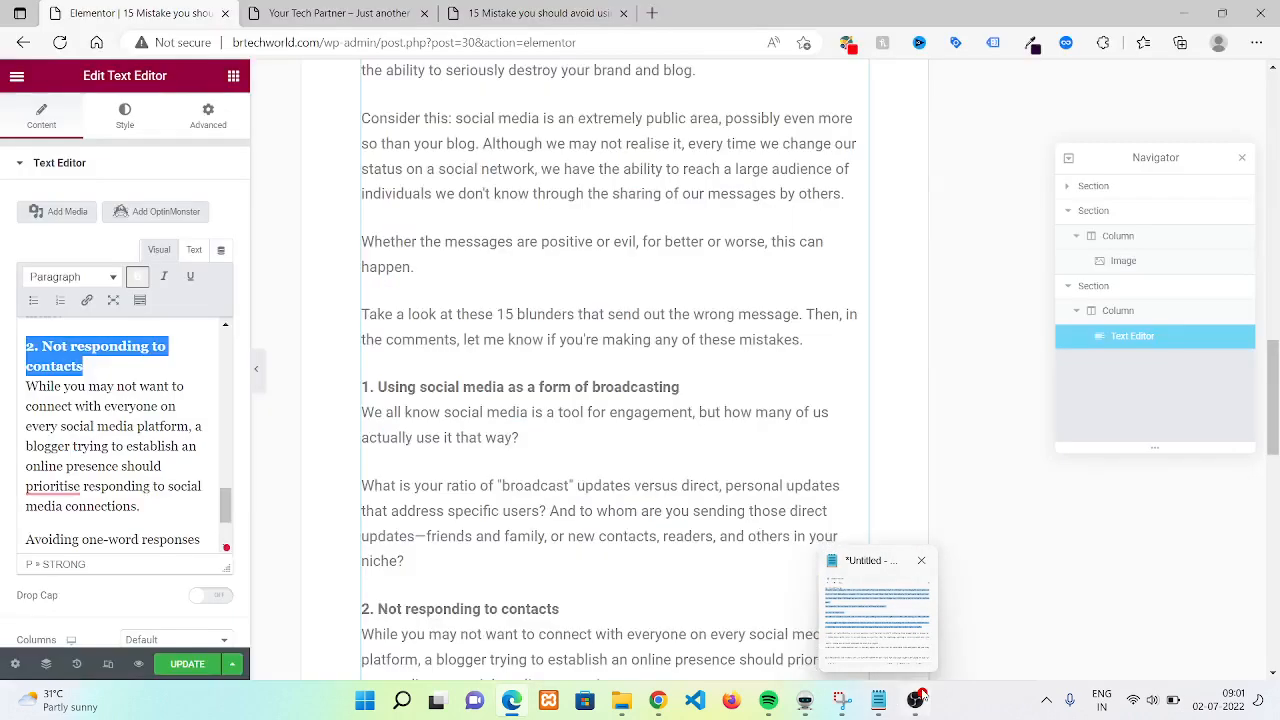
click(921, 668)
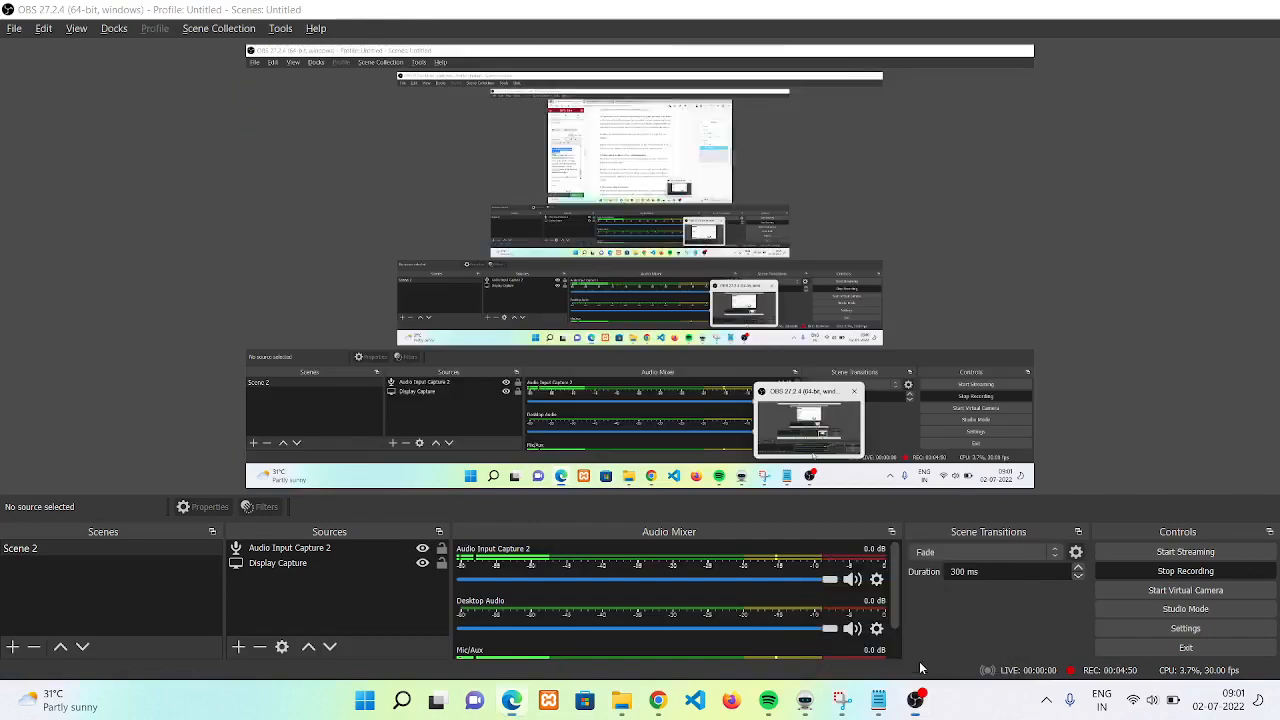
click(1145, 574)
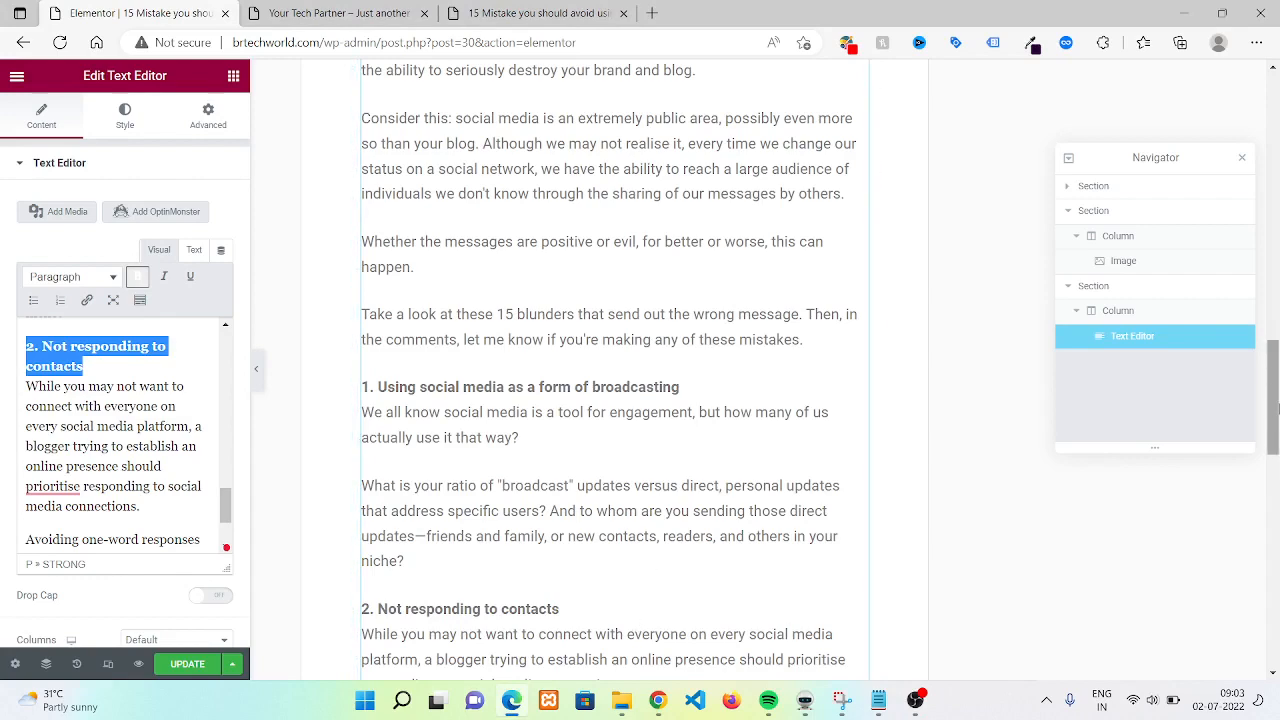
drag(1275, 405, 1275, 485)
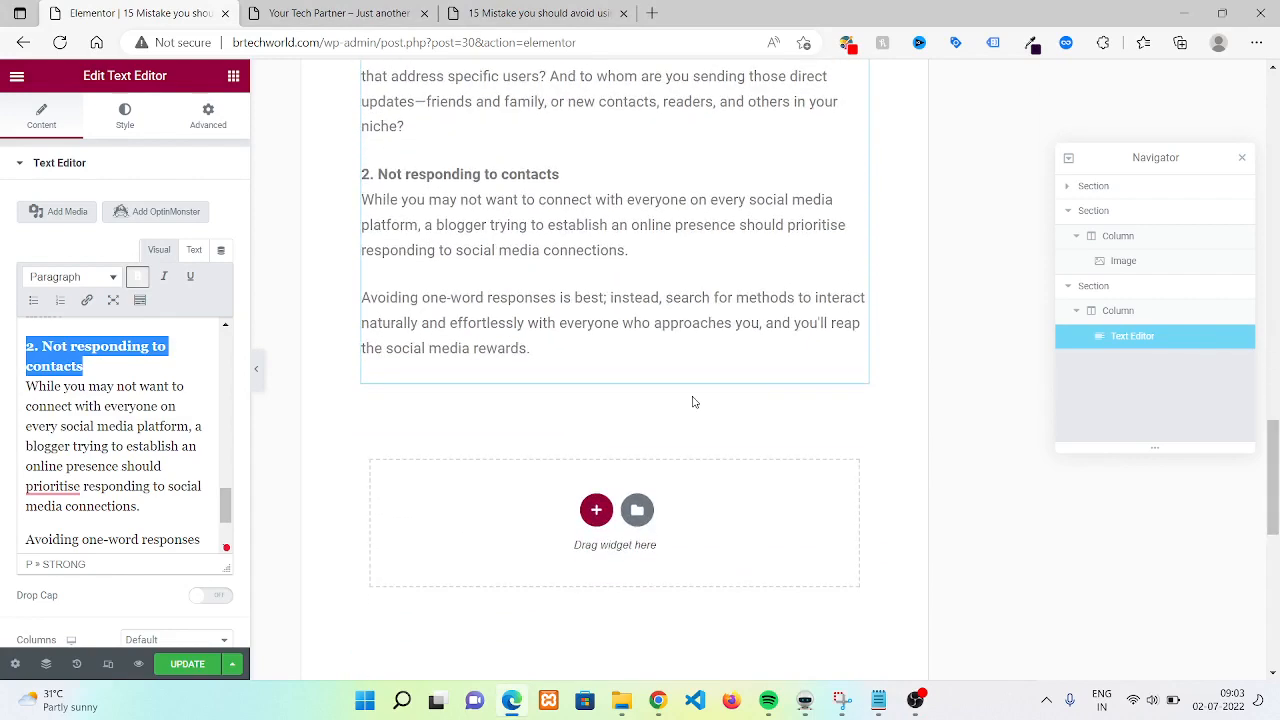
Step: Append the Notepad passage "3. Ignoring your readers' social media accounts" through "keeping your readers in the dark!" to the end of the Text Editor content
key(alt+Tab)
key(alt+Tab)
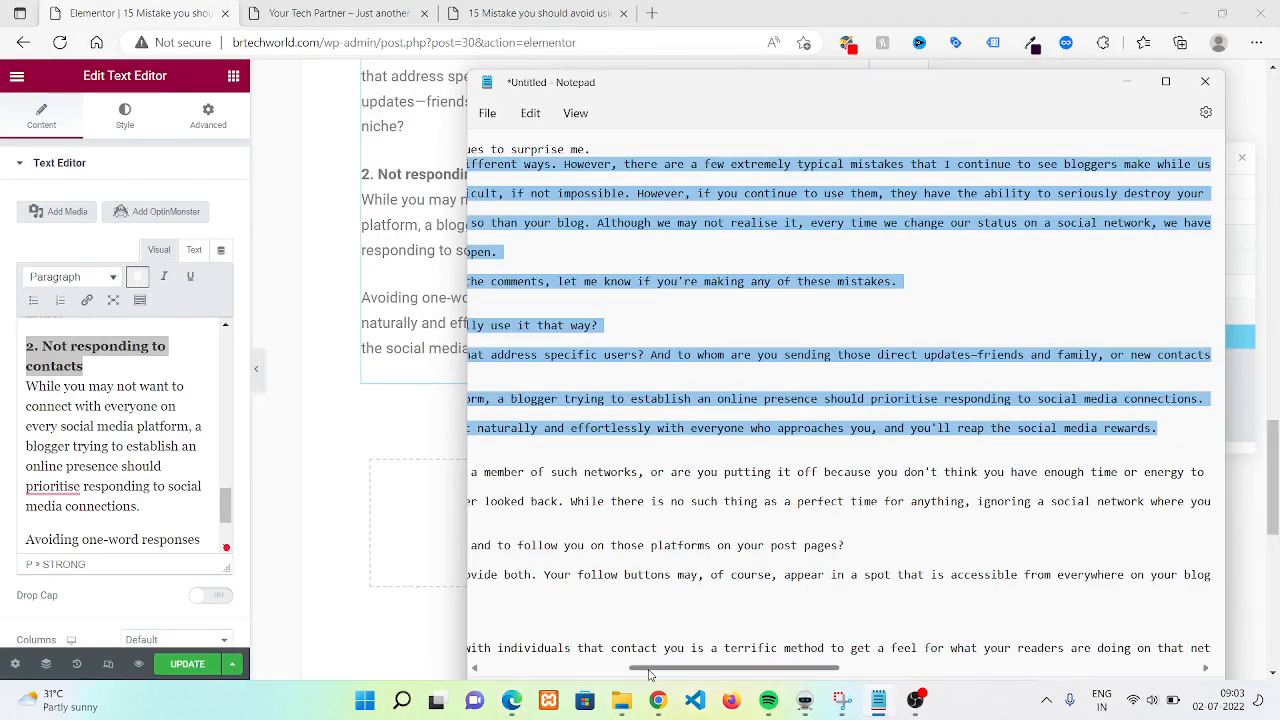
drag(655, 671, 474, 664)
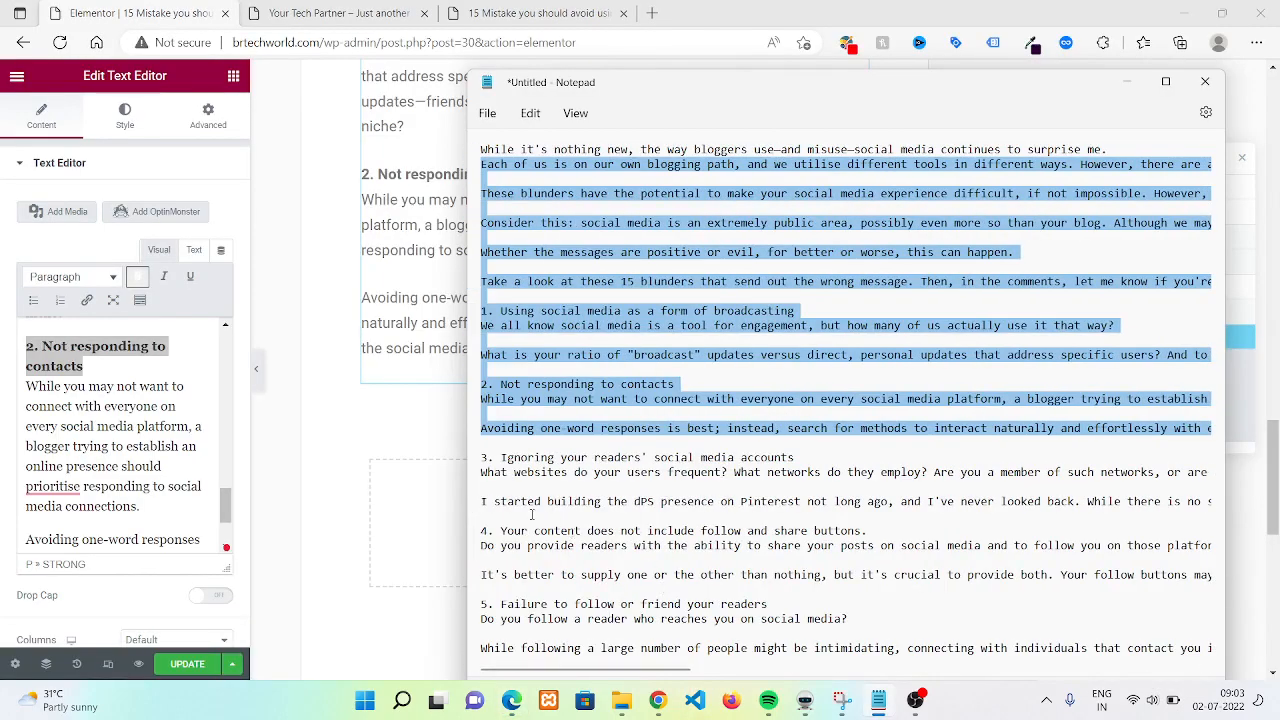
drag(531, 514, 482, 458)
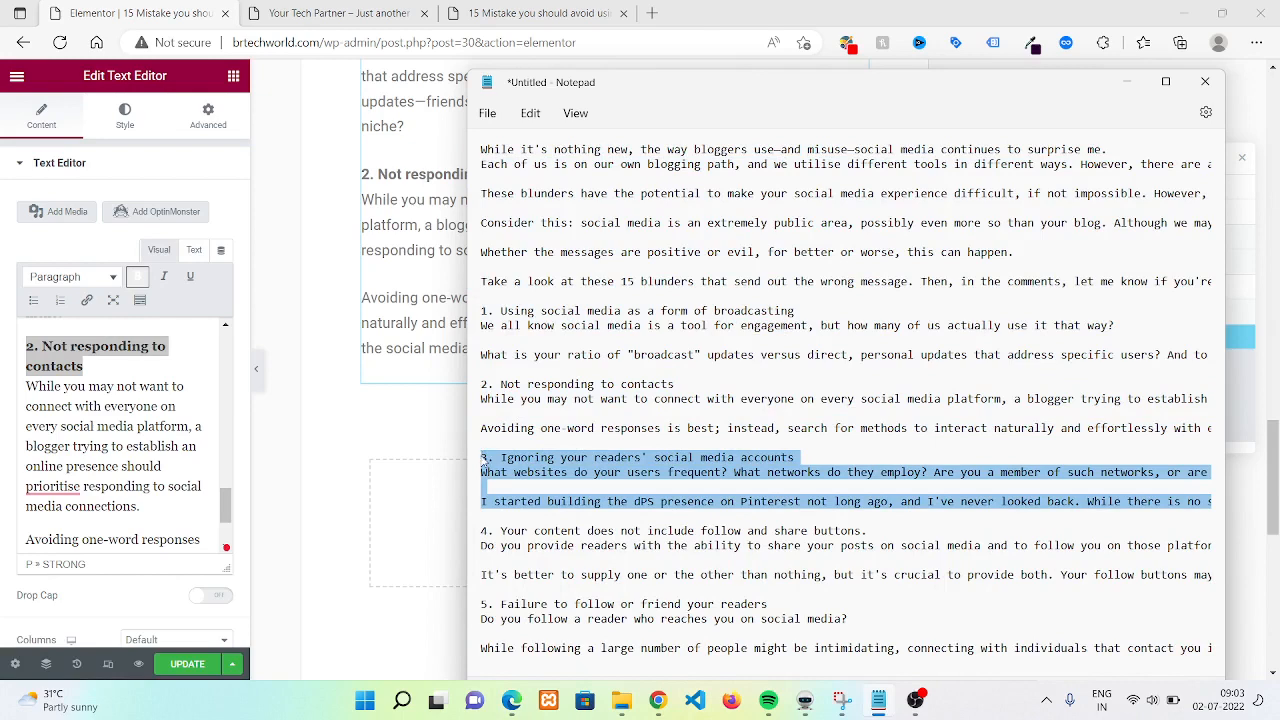
drag(224, 514, 225, 548)
click(210, 529)
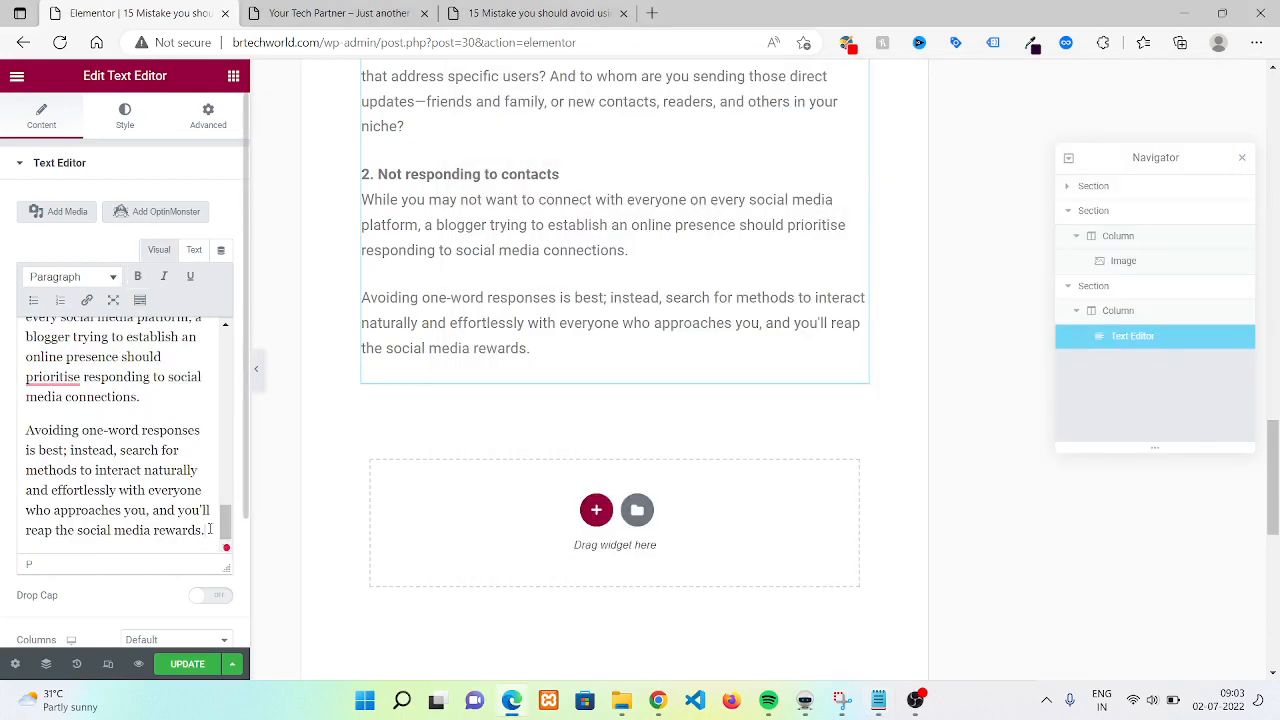
key(Return)
text(3. Ignoring your readers' social media accounts What websites do your users frequent? What networks do they employ? Are you a member of such networks, or are you putting it off because you don't think you have enough time or energy to learn a new one?  I started building the dPS presence on Pinterest not long ago, and I've never looked back. While there is no such thing as a perfect time for anything, ignoring a social network where your audience is active could mean you're missing out on money—or keeping your readers in the dark!)
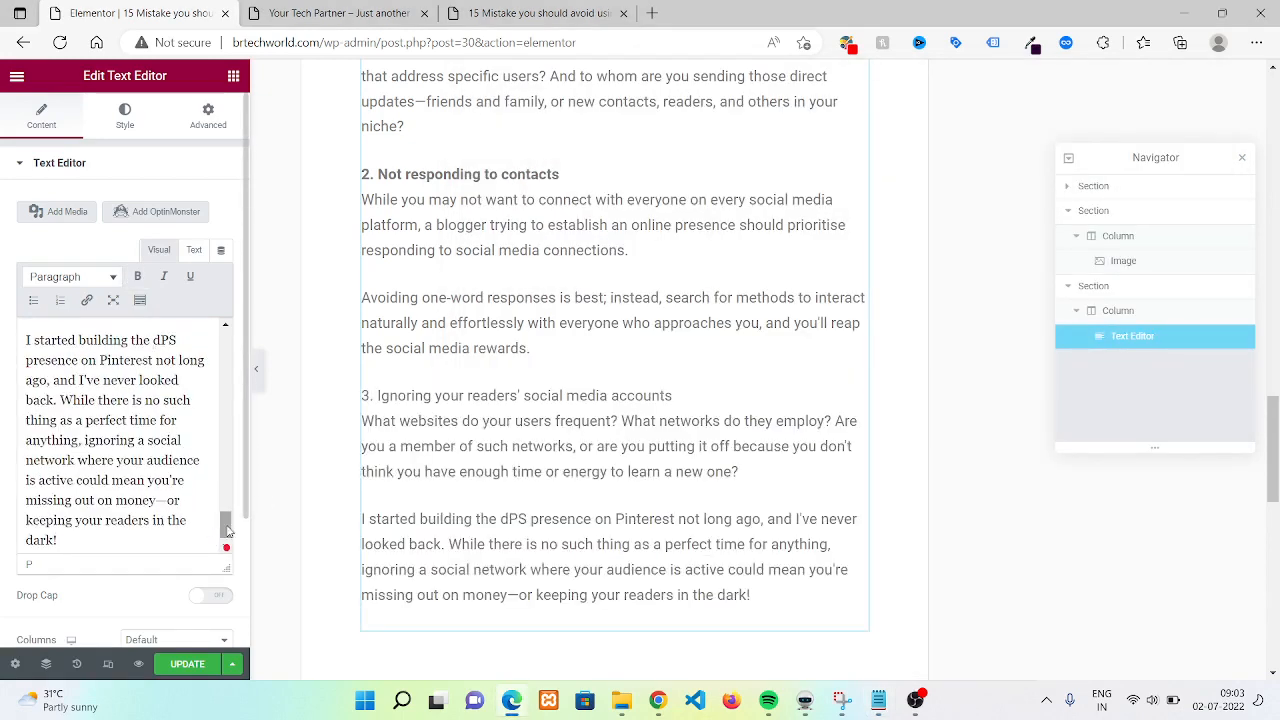
Step: Select the heading "3. Ignoring your readers' social media accounts" within the Text Editor widget's content
drag(226, 530, 228, 508)
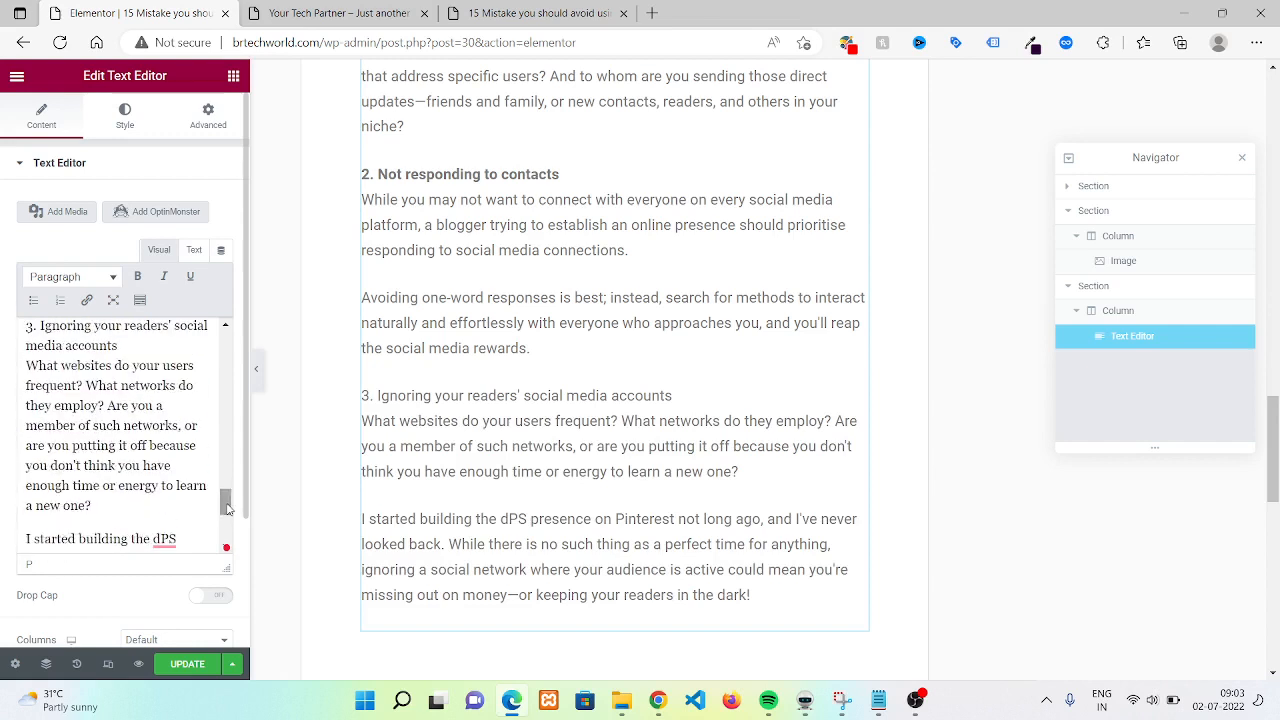
drag(132, 345, 8, 323)
click(121, 462)
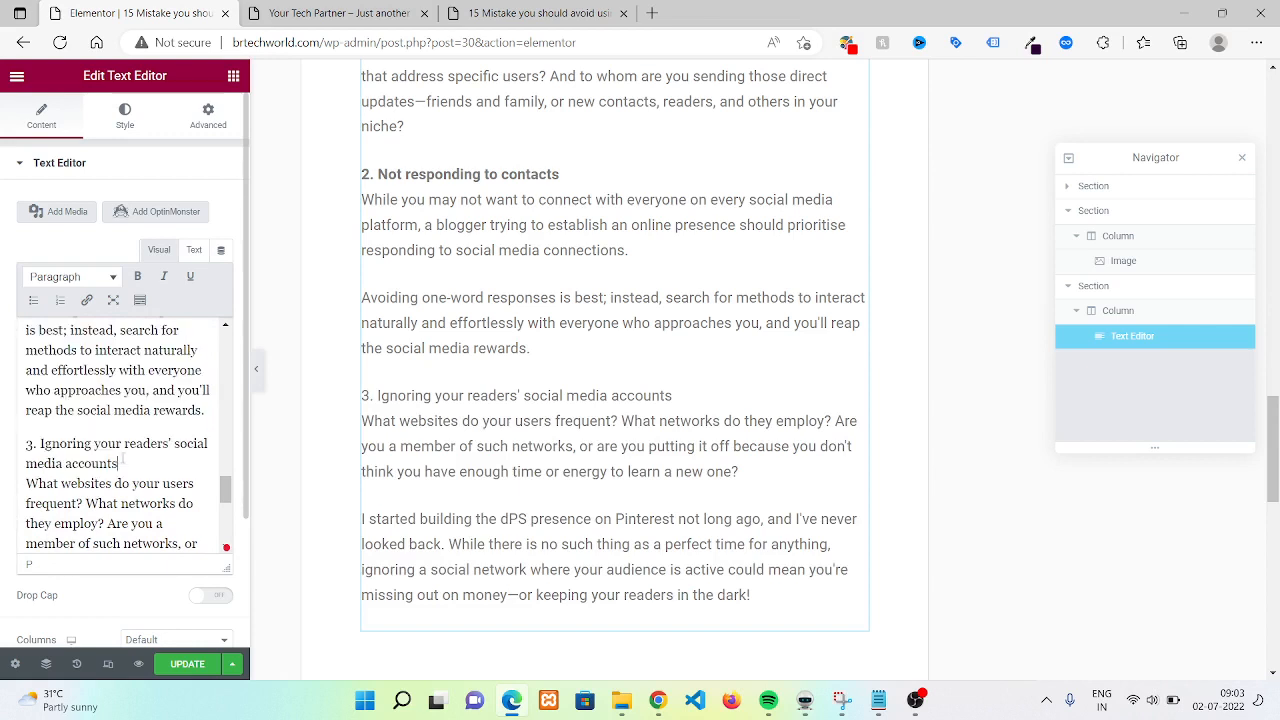
drag(121, 462, 19, 434)
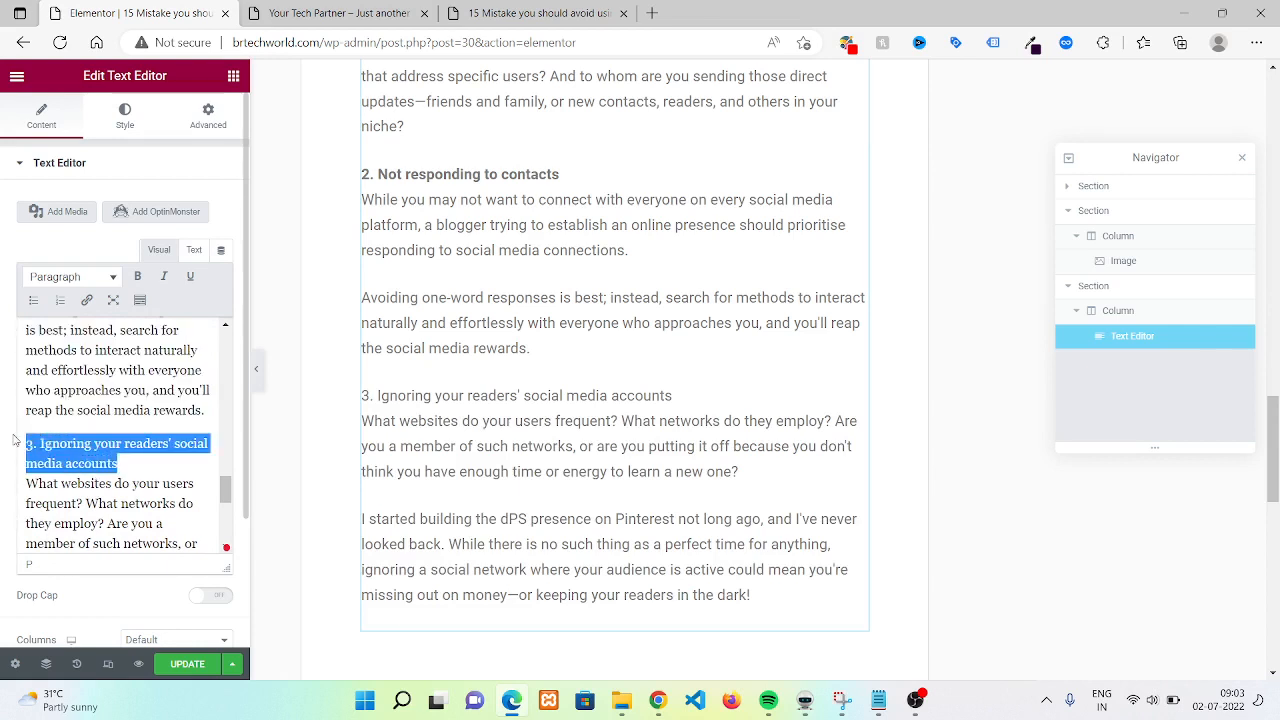
click(55, 276)
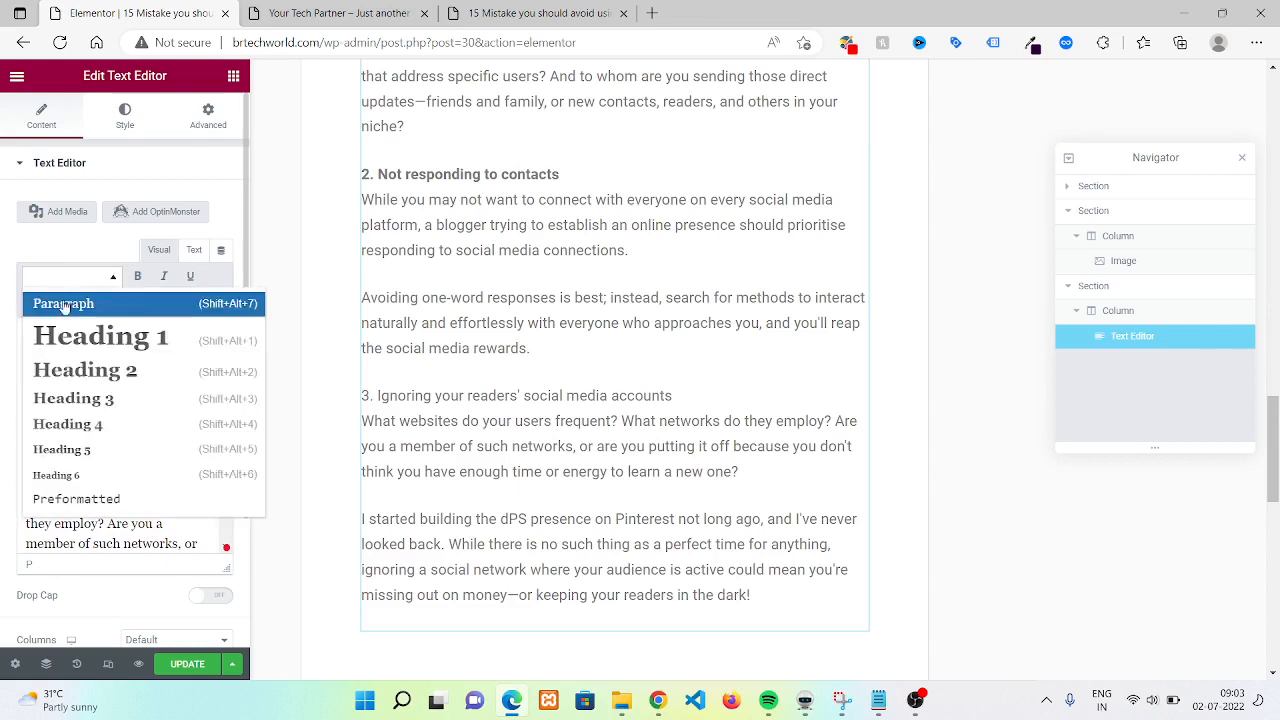
click(85, 370)
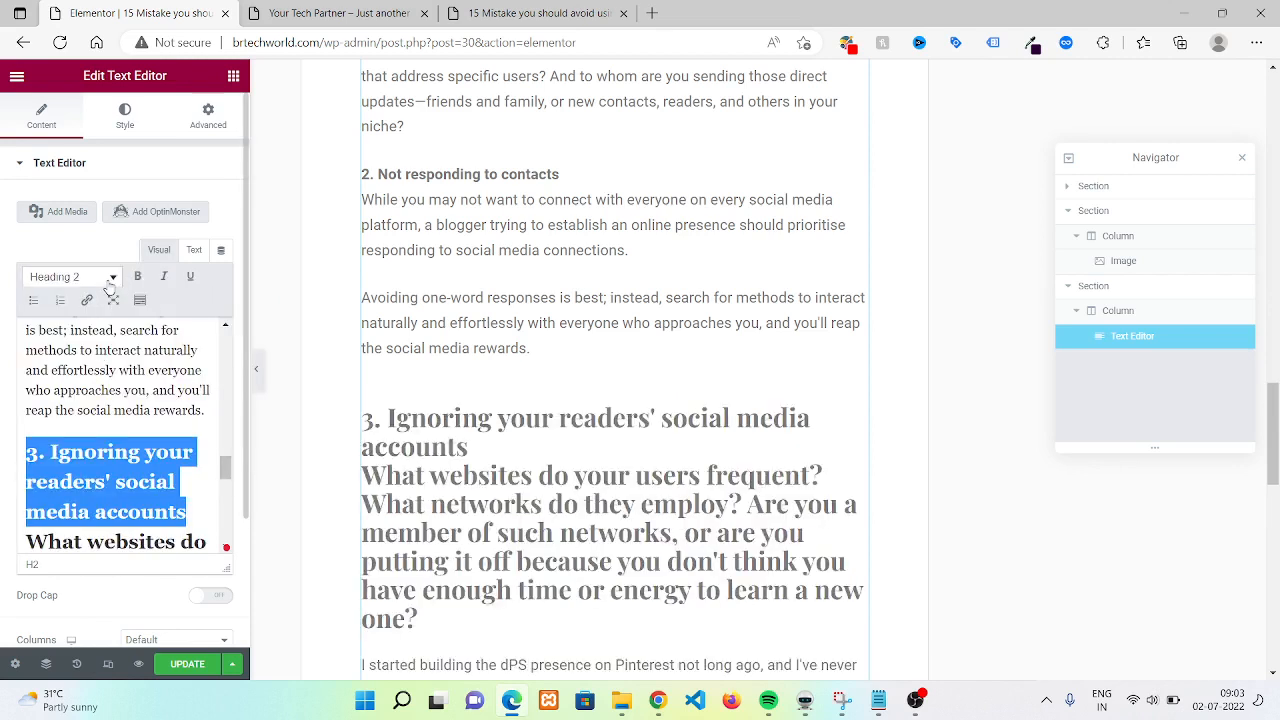
key(ctrl+z)
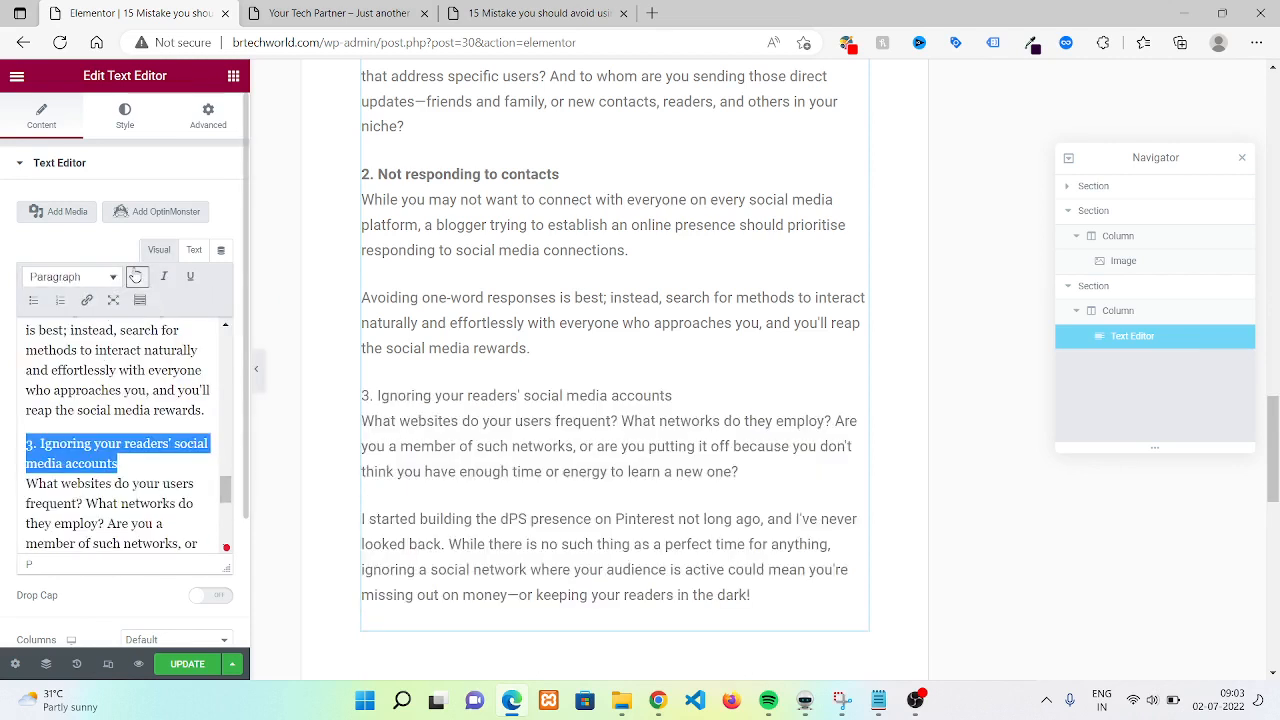
Step: Bold the selected "3. Ignoring your readers' social media accounts" heading and update the post
click(135, 277)
click(176, 663)
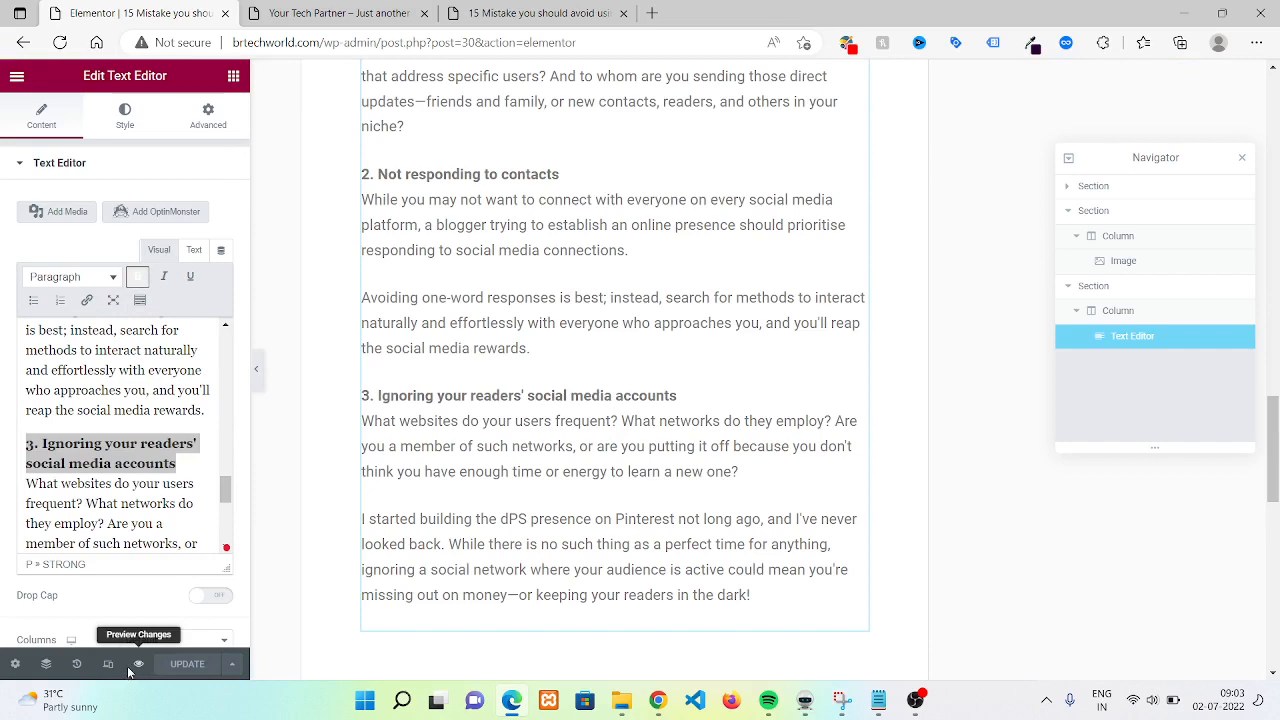
Step: Preview the post's changes, close the Your Tech Partner homepage tab, and look through the previewed post
click(140, 667)
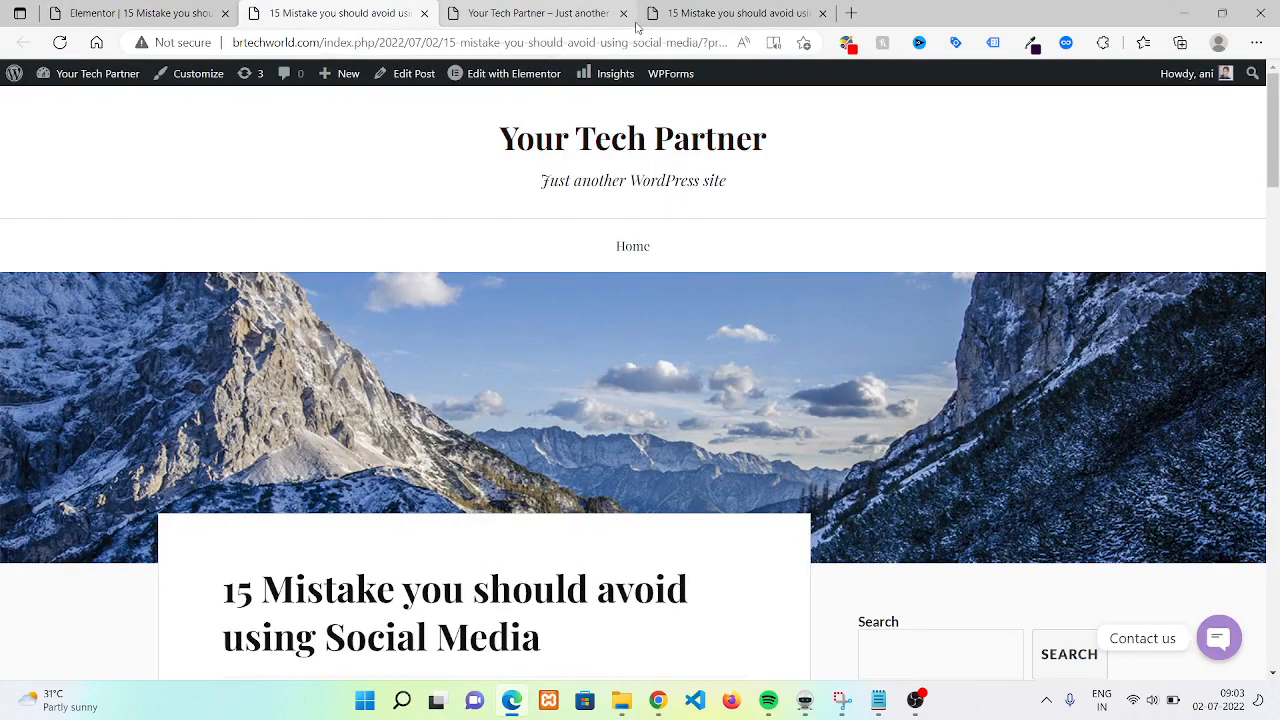
click(623, 13)
click(1273, 207)
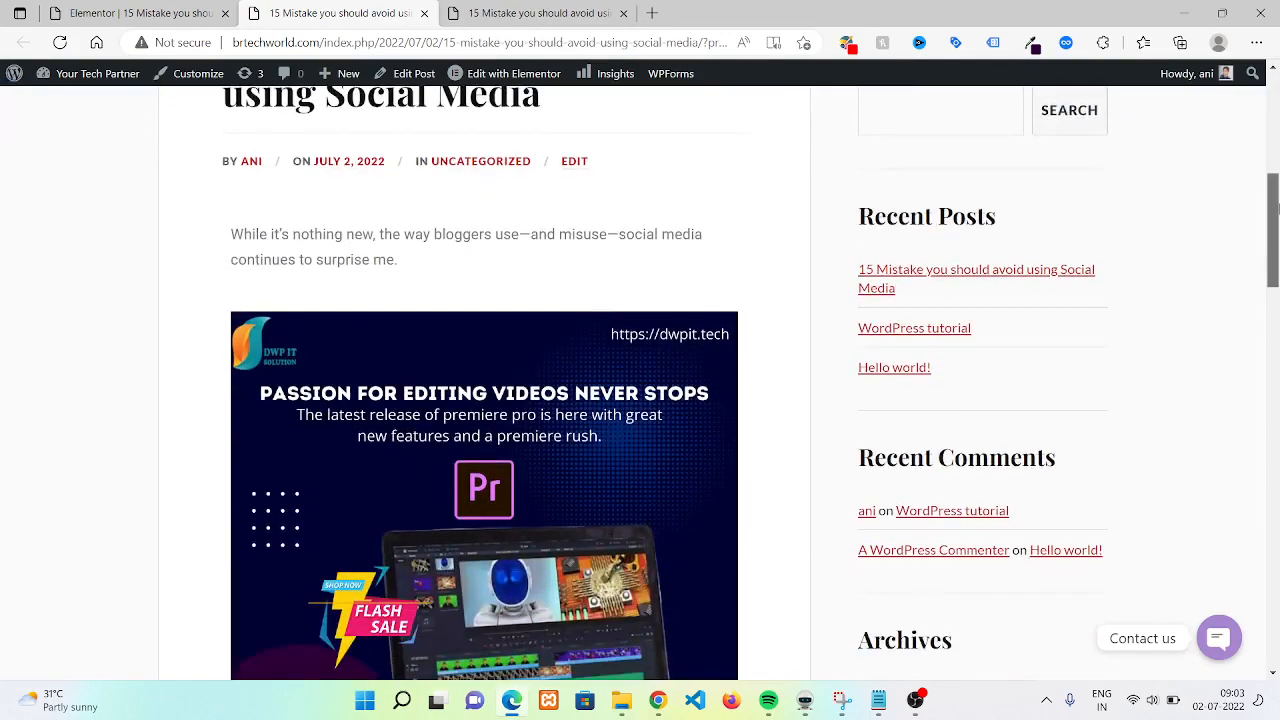
drag(1275, 207, 1250, 68)
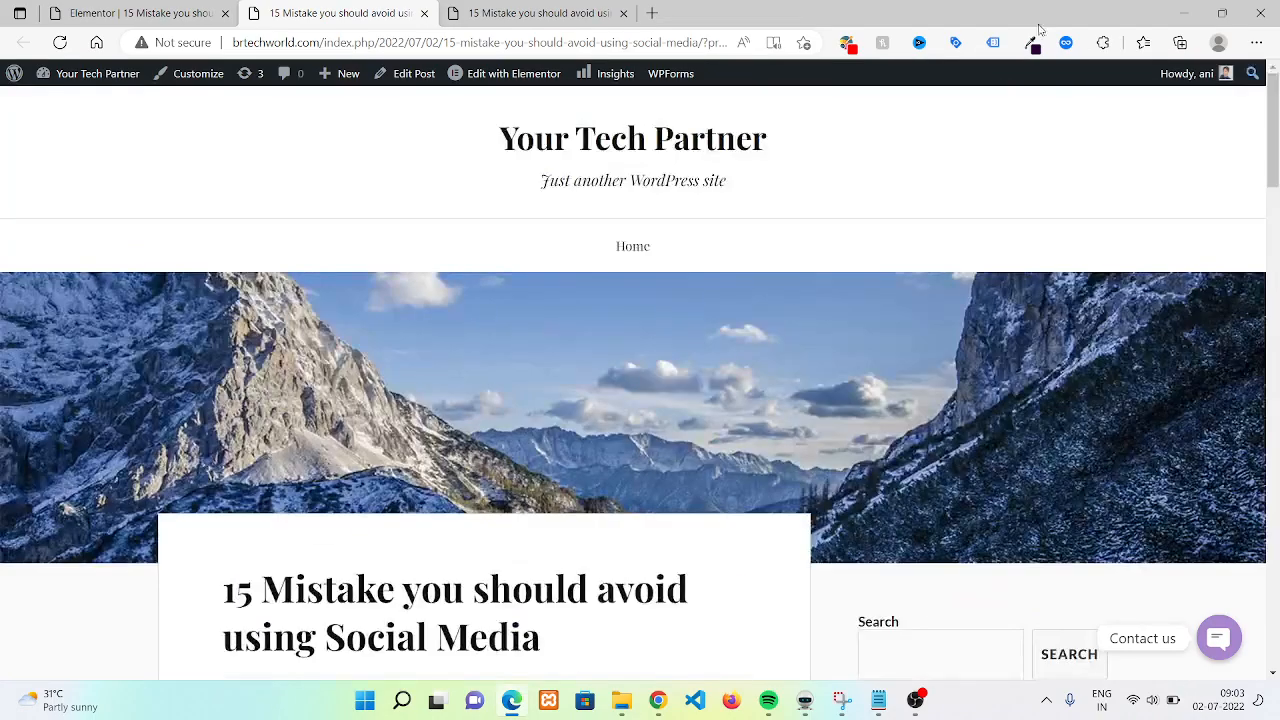
Step: Return from Elementor to the post's WordPress edit screen and remove the Uncategorized category from the post
click(170, 12)
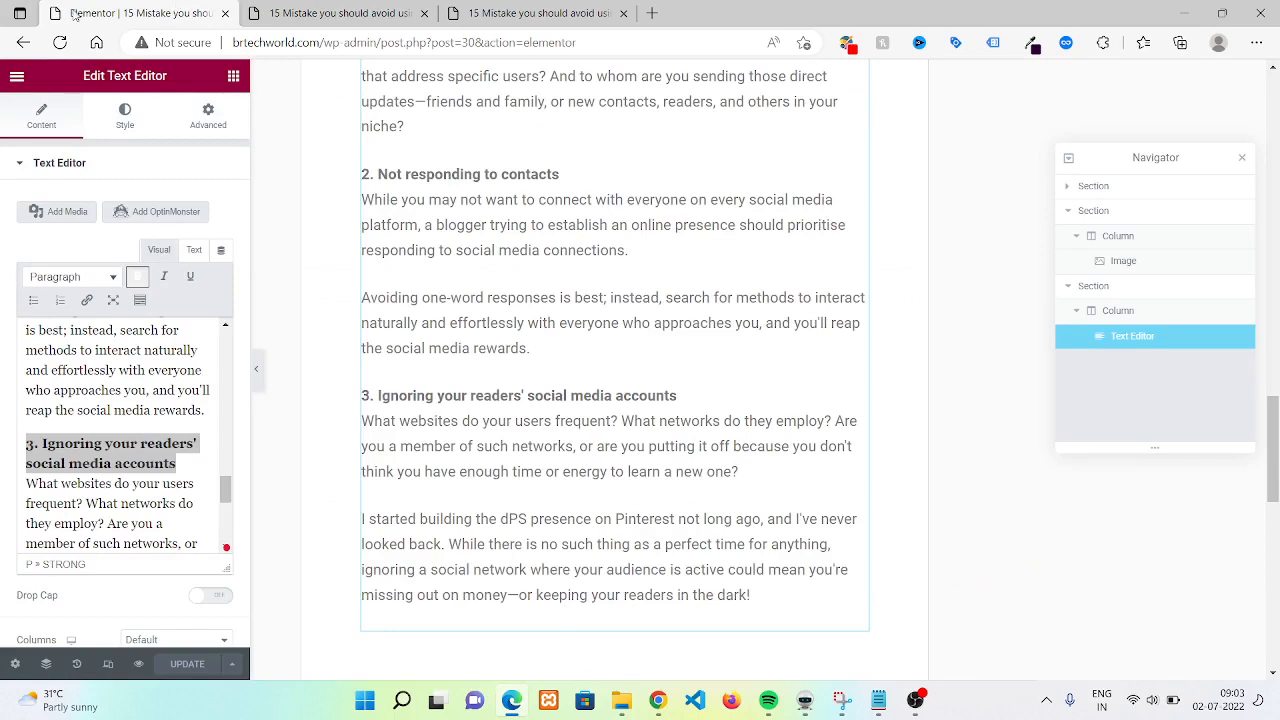
click(22, 43)
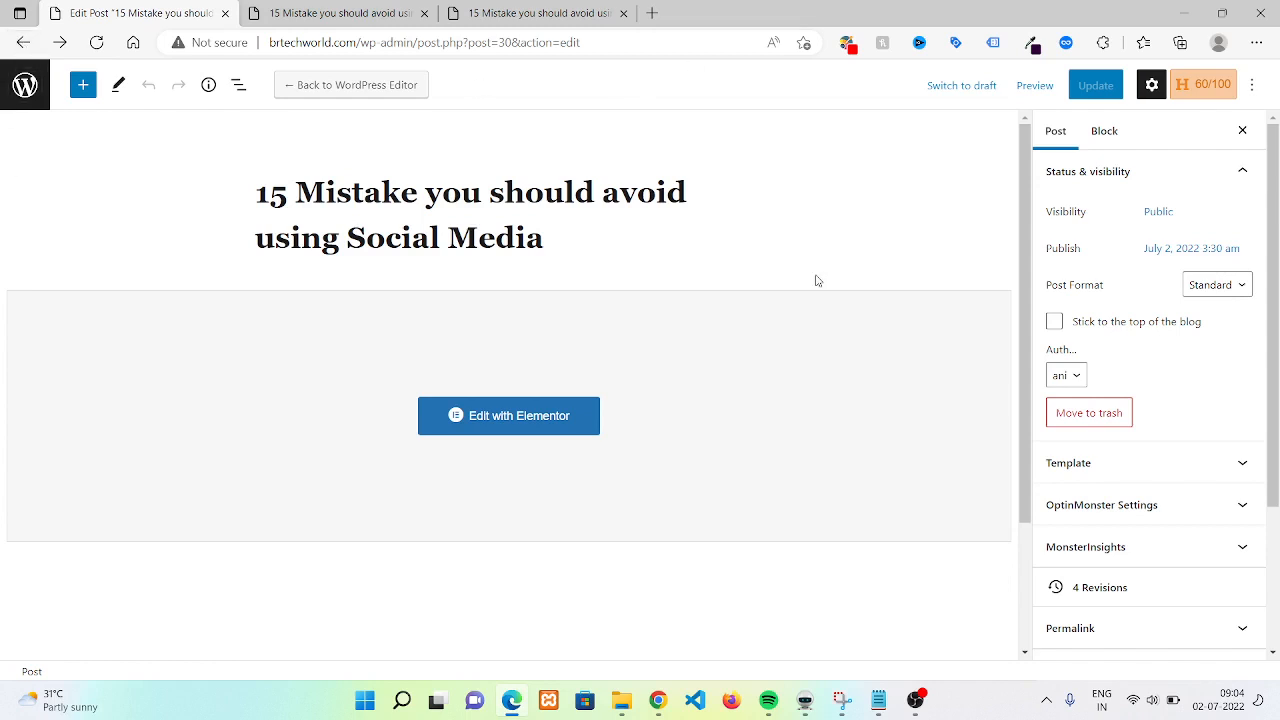
scroll(1277, 408, down, 2)
scroll(1277, 408, down, 1)
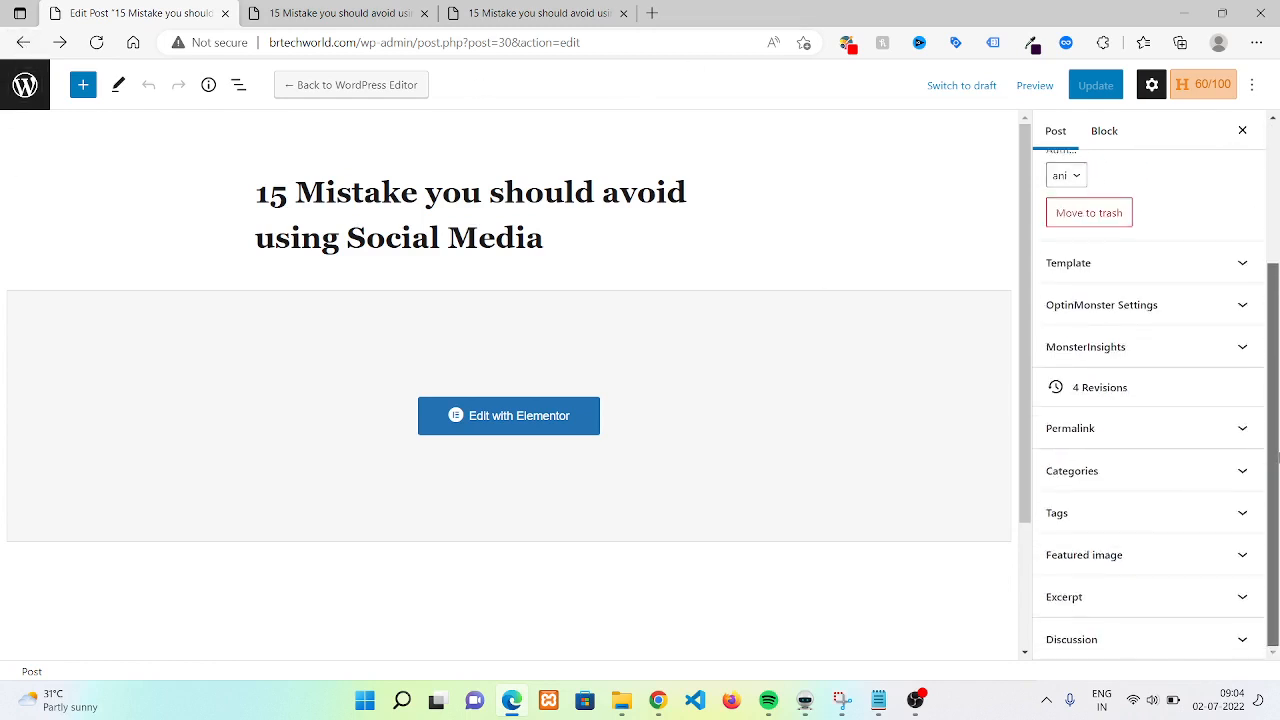
click(1155, 488)
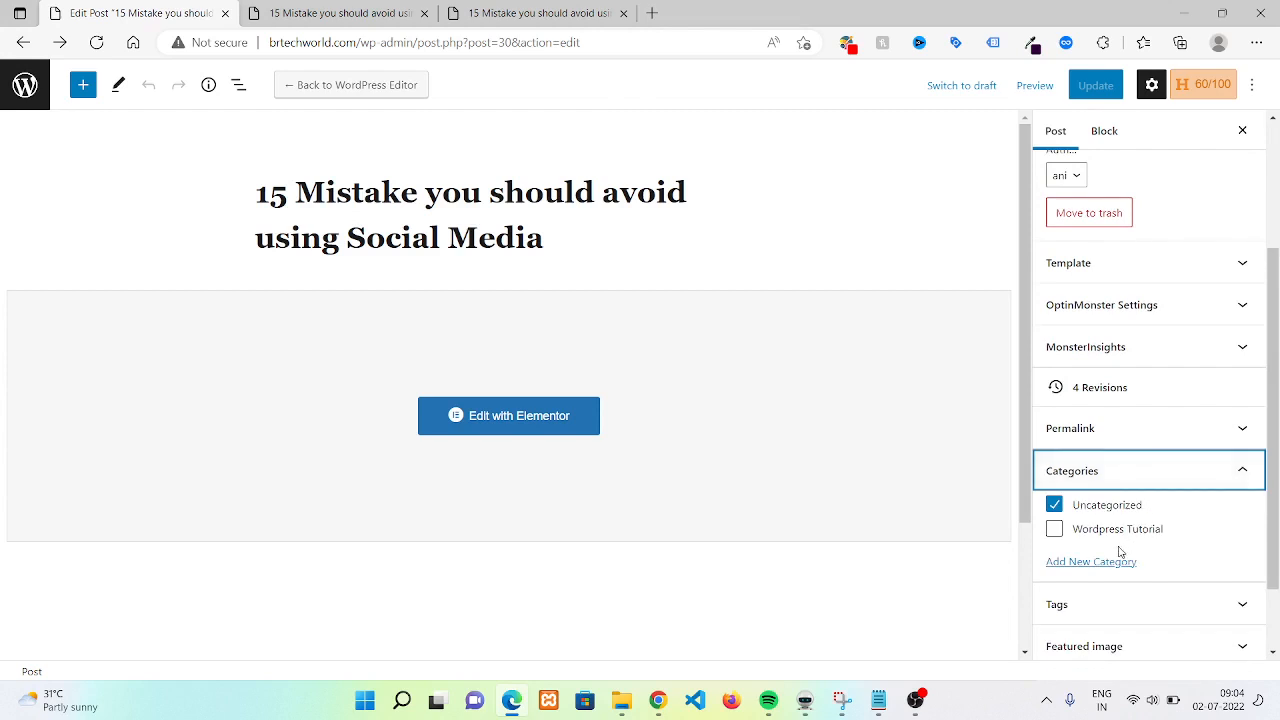
click(1055, 506)
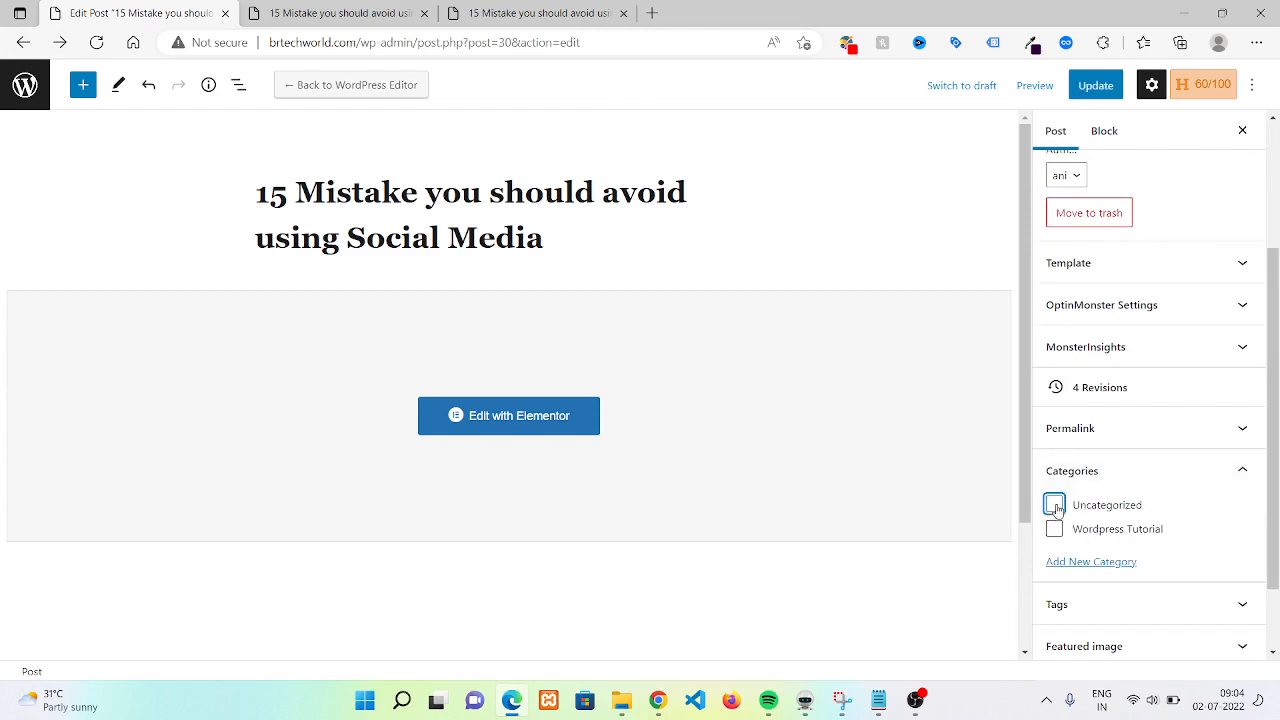
Step: Add a new category named "Social Media" to the post, without a parent category
click(1072, 566)
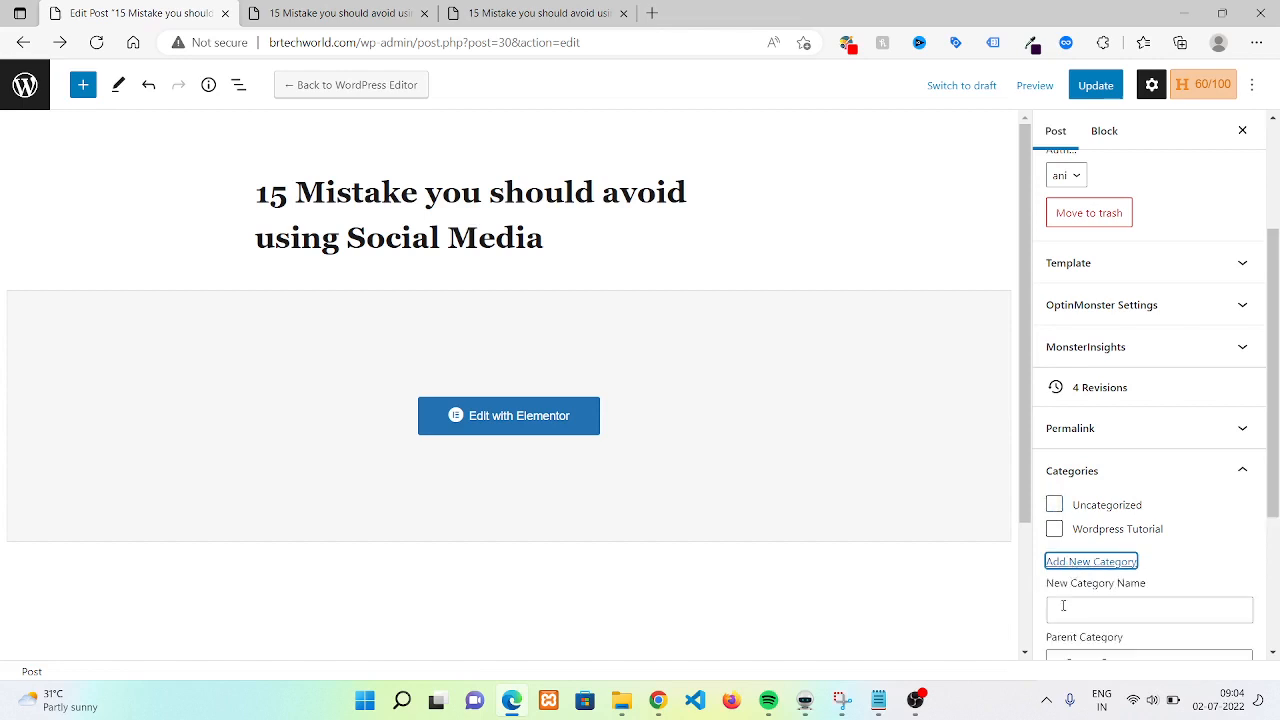
click(1063, 605)
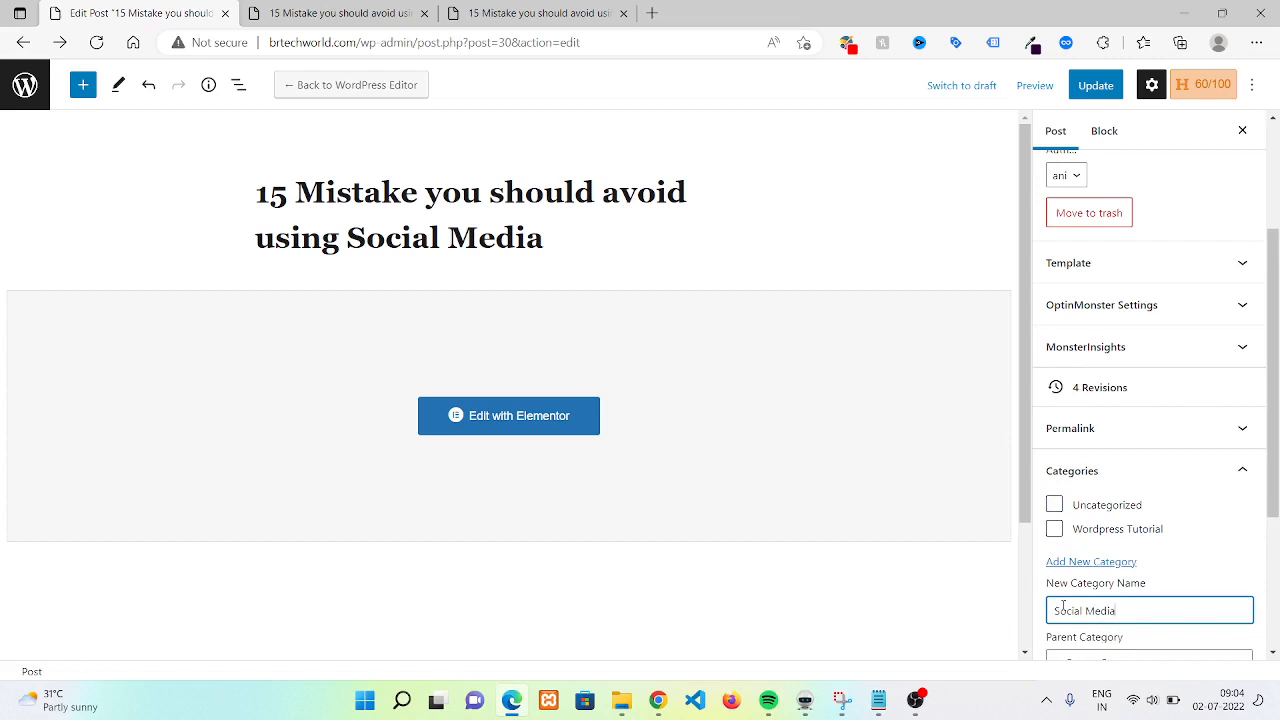
drag(1272, 456, 1272, 508)
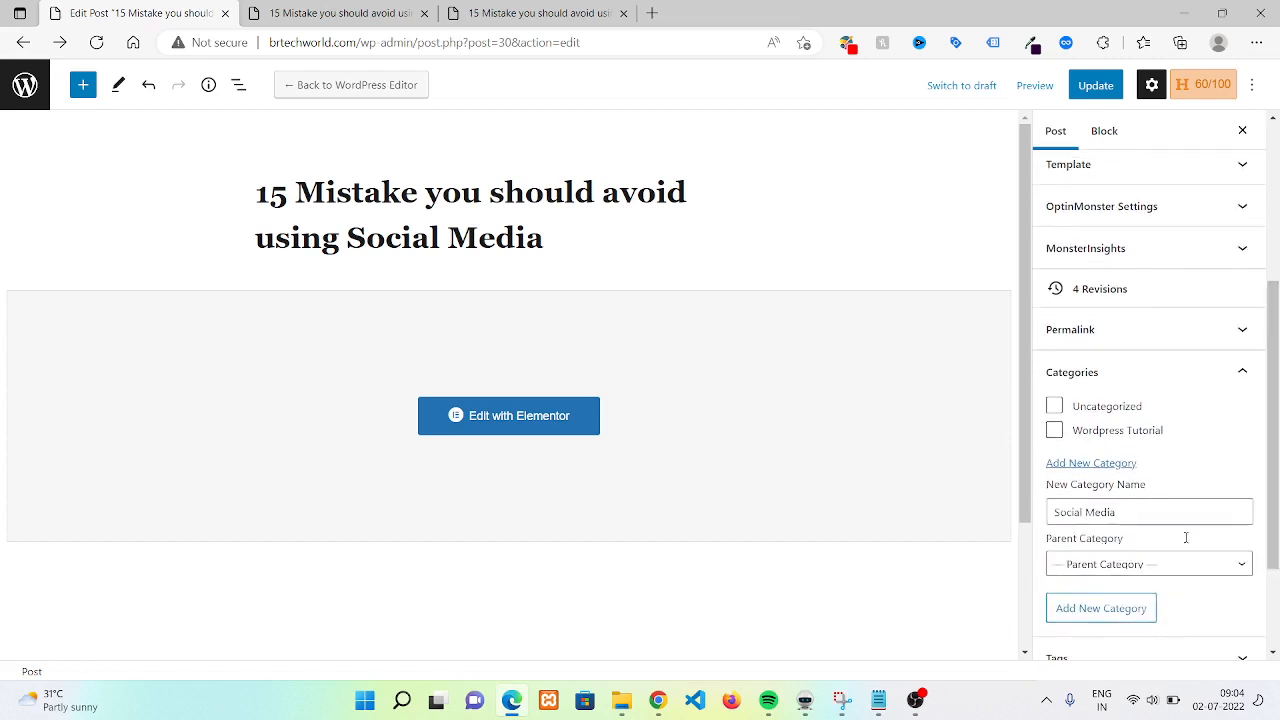
click(1090, 617)
Step: Add the tags "social media" and "15 mistake to avoidusing social media" to the post and update it
drag(1276, 470, 1275, 545)
click(1105, 522)
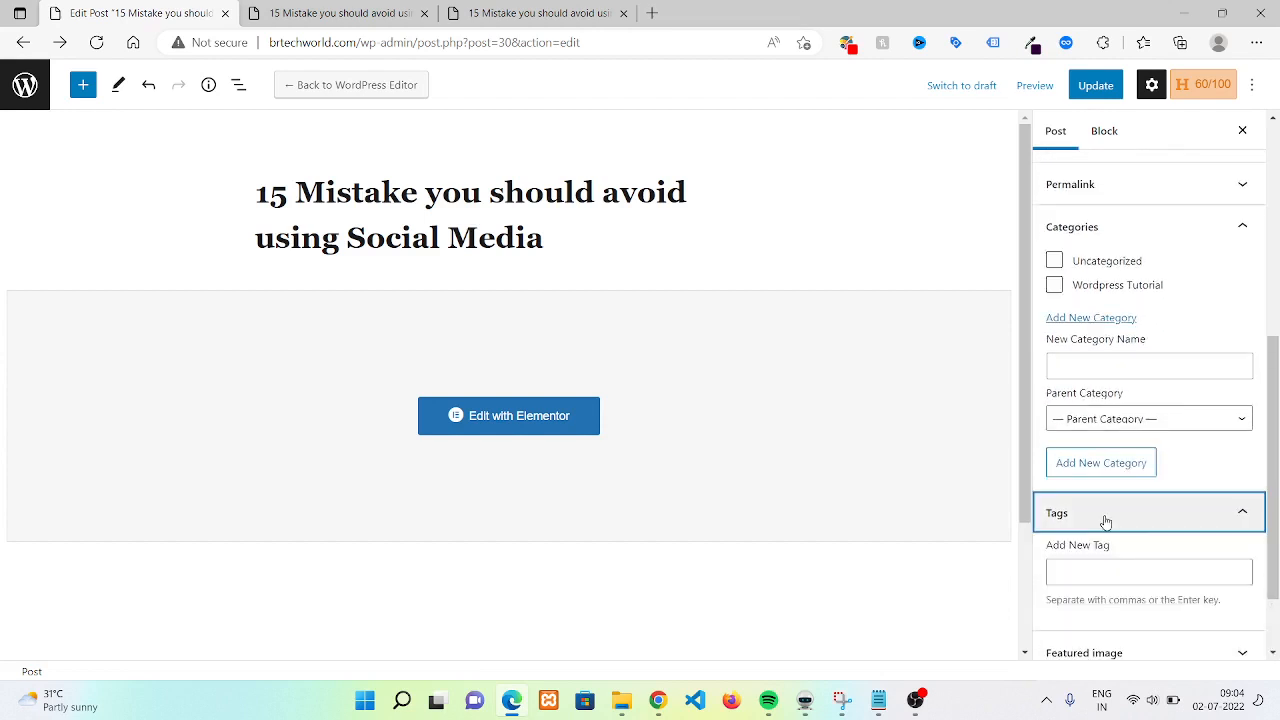
click(1113, 569)
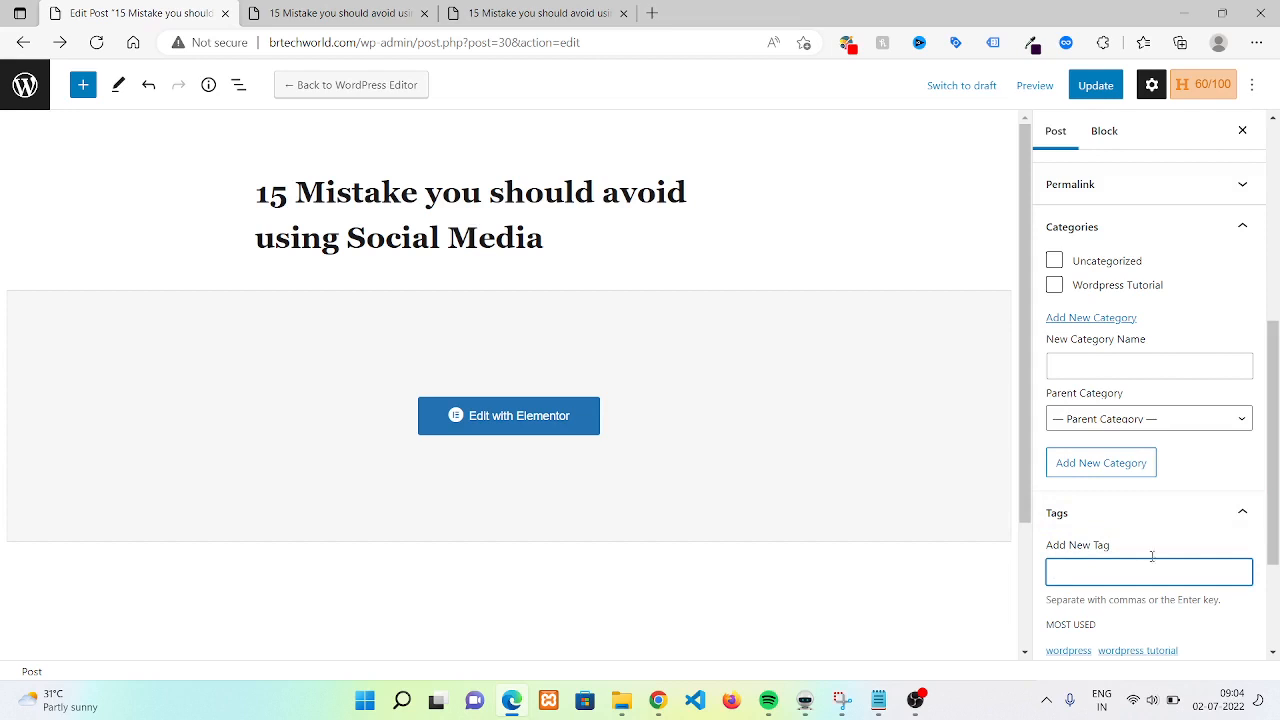
scroll(1110, 500, down, 2)
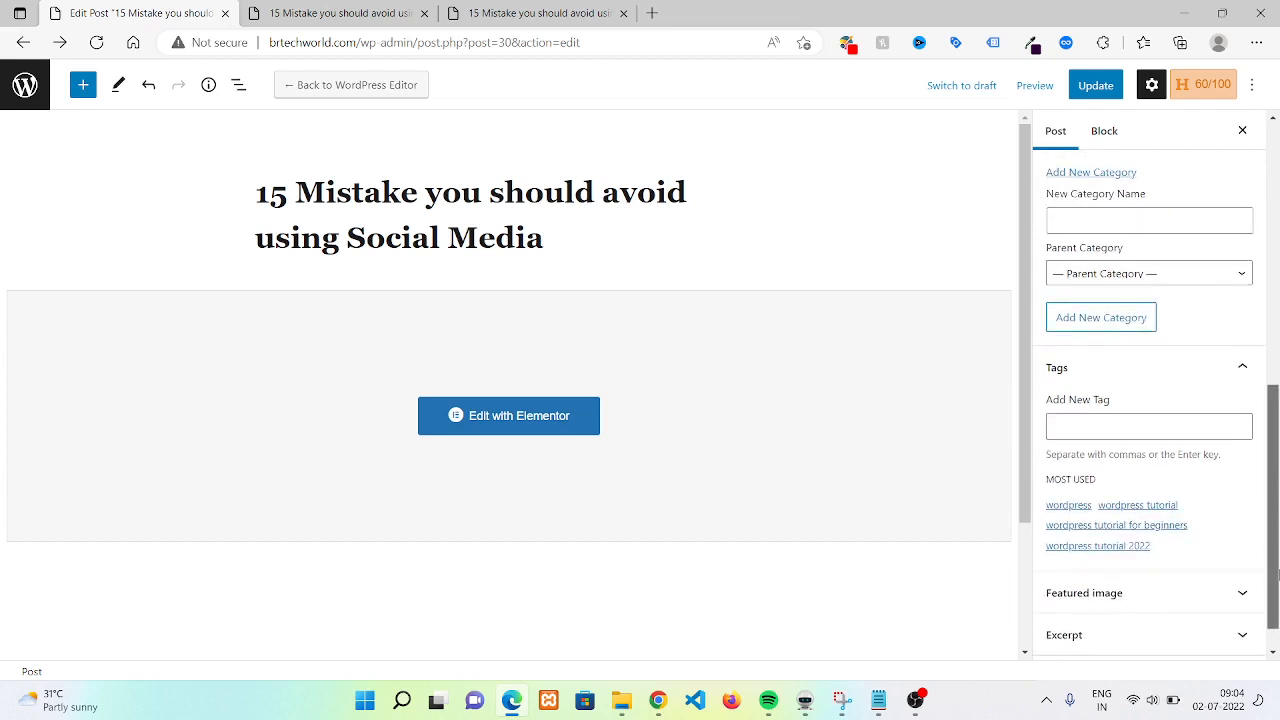
click(1056, 433)
text(soci)
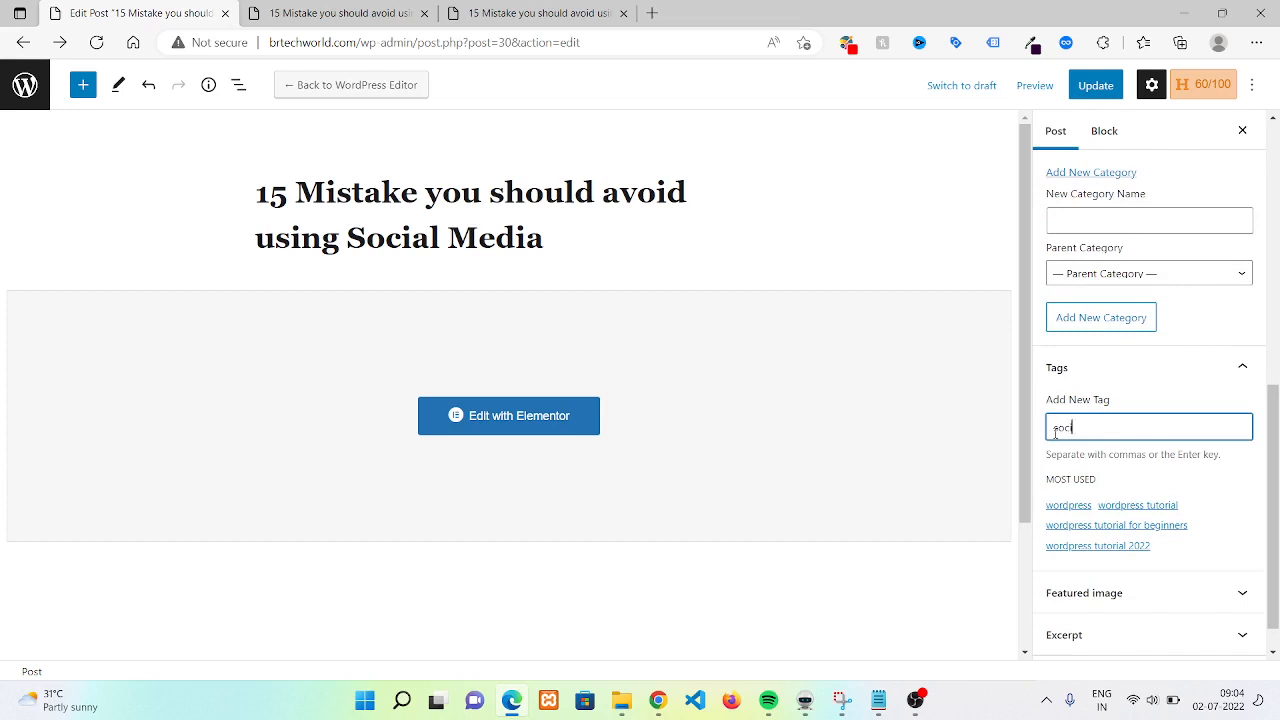
text(al media)
key(Return)
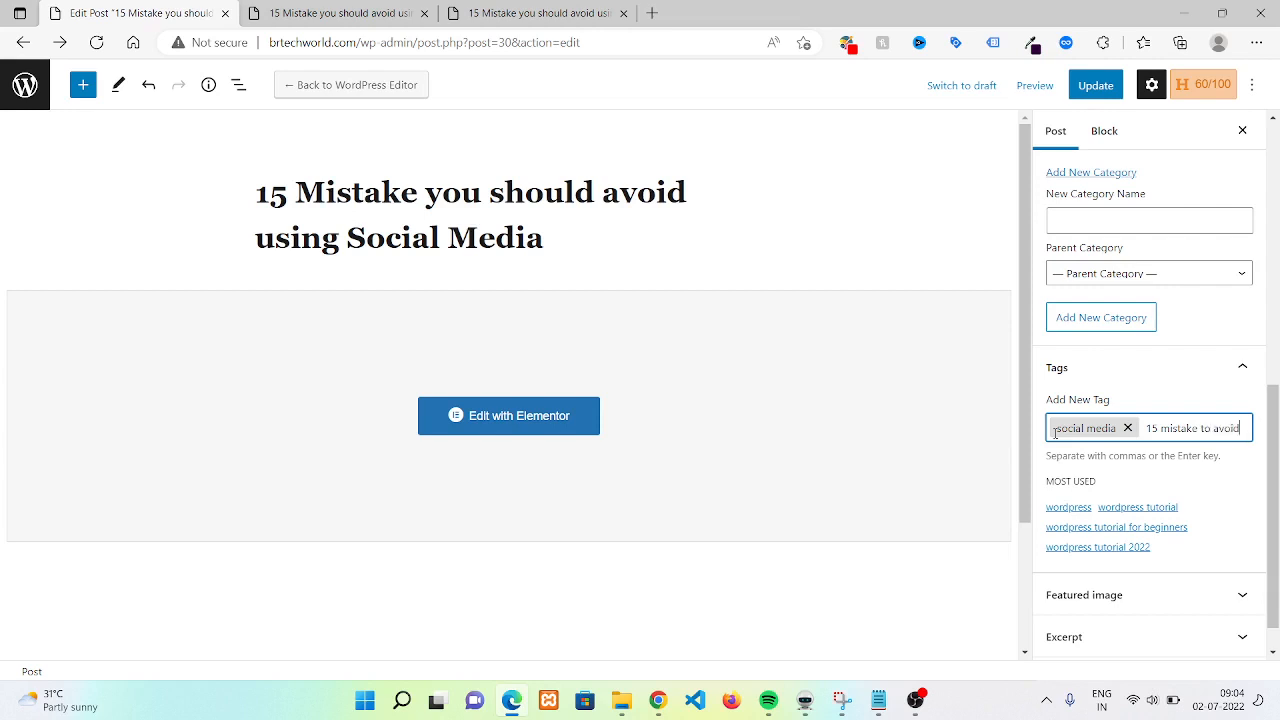
text(sing social media)
key(Return)
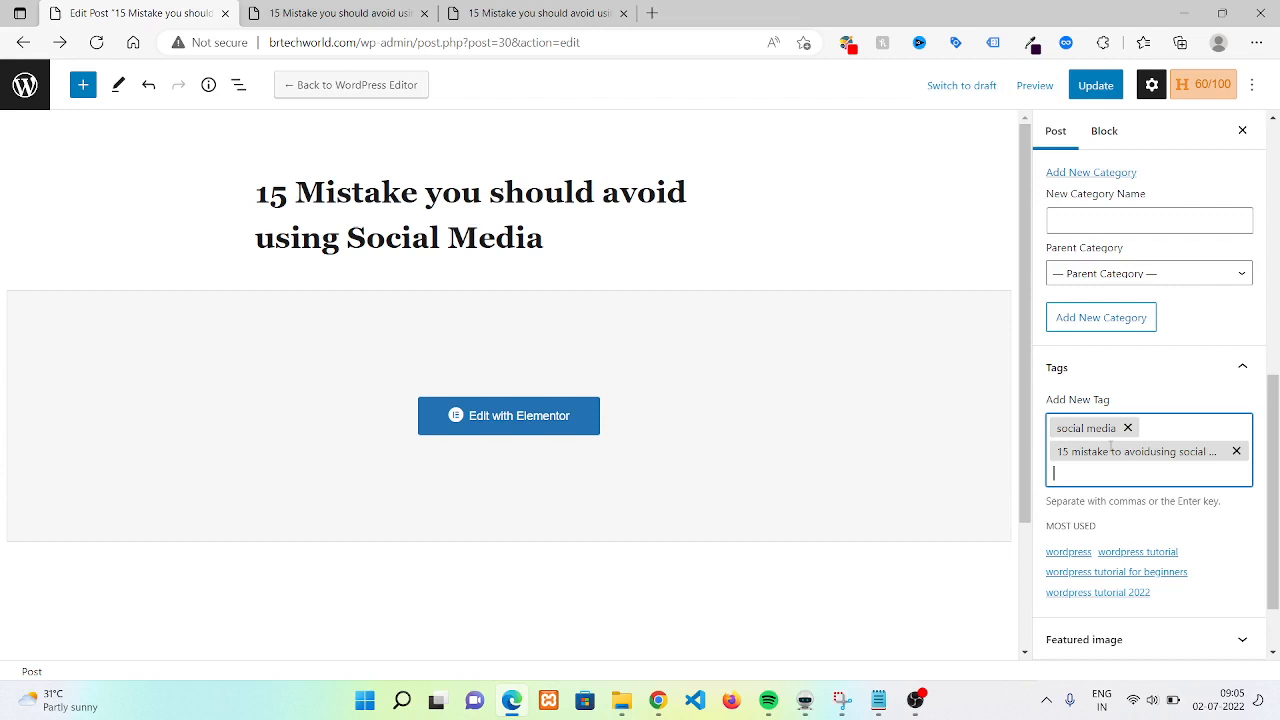
click(1090, 100)
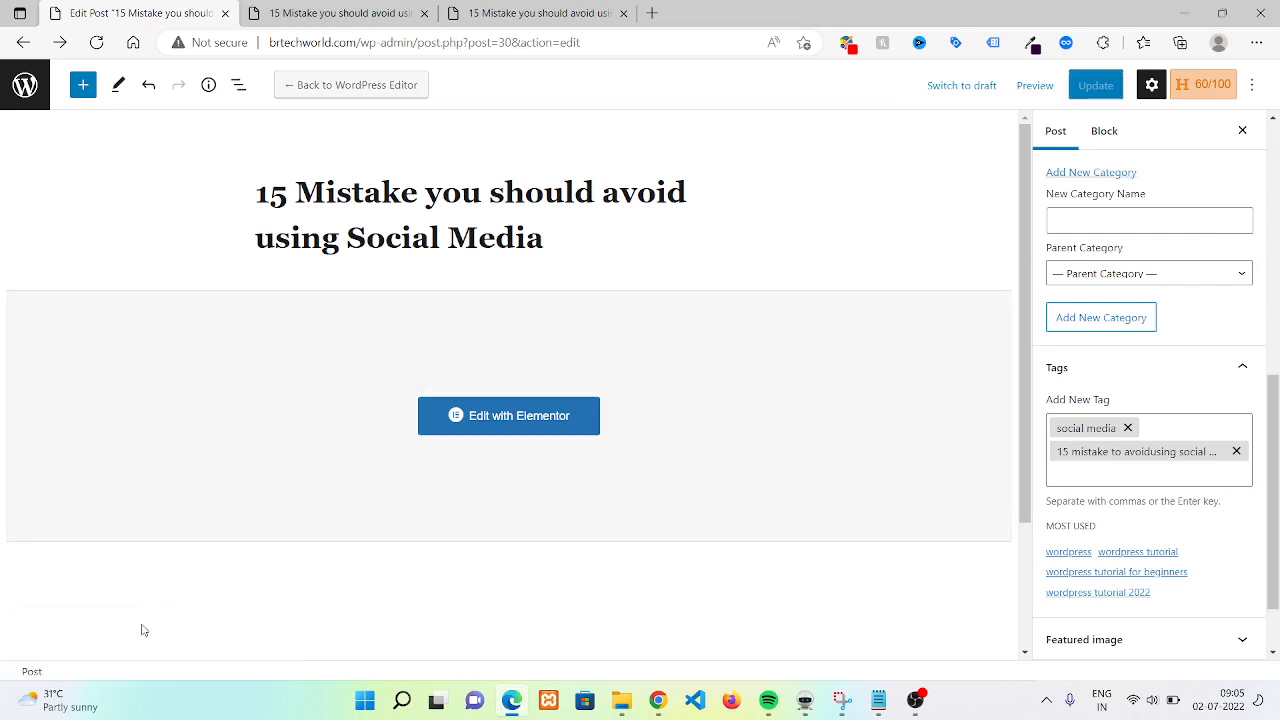
Step: Reload the live post and check its category, the section 3 text and the tags at its end
click(475, 8)
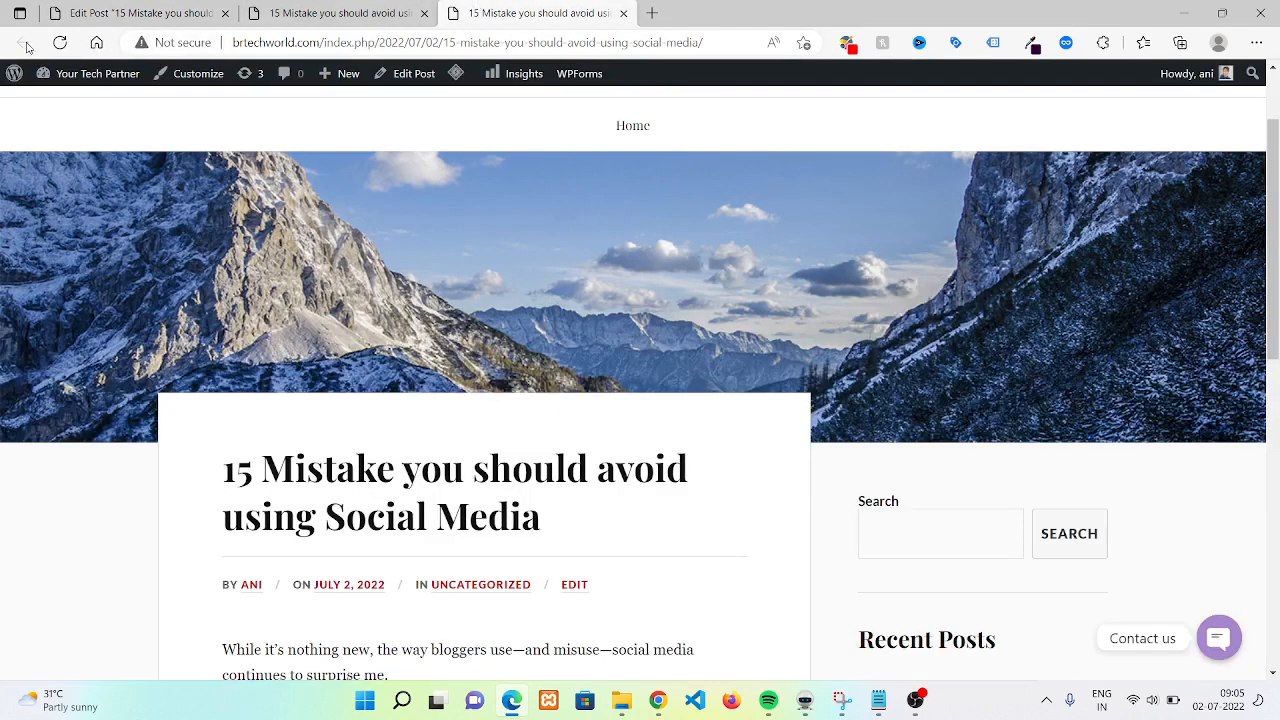
click(60, 42)
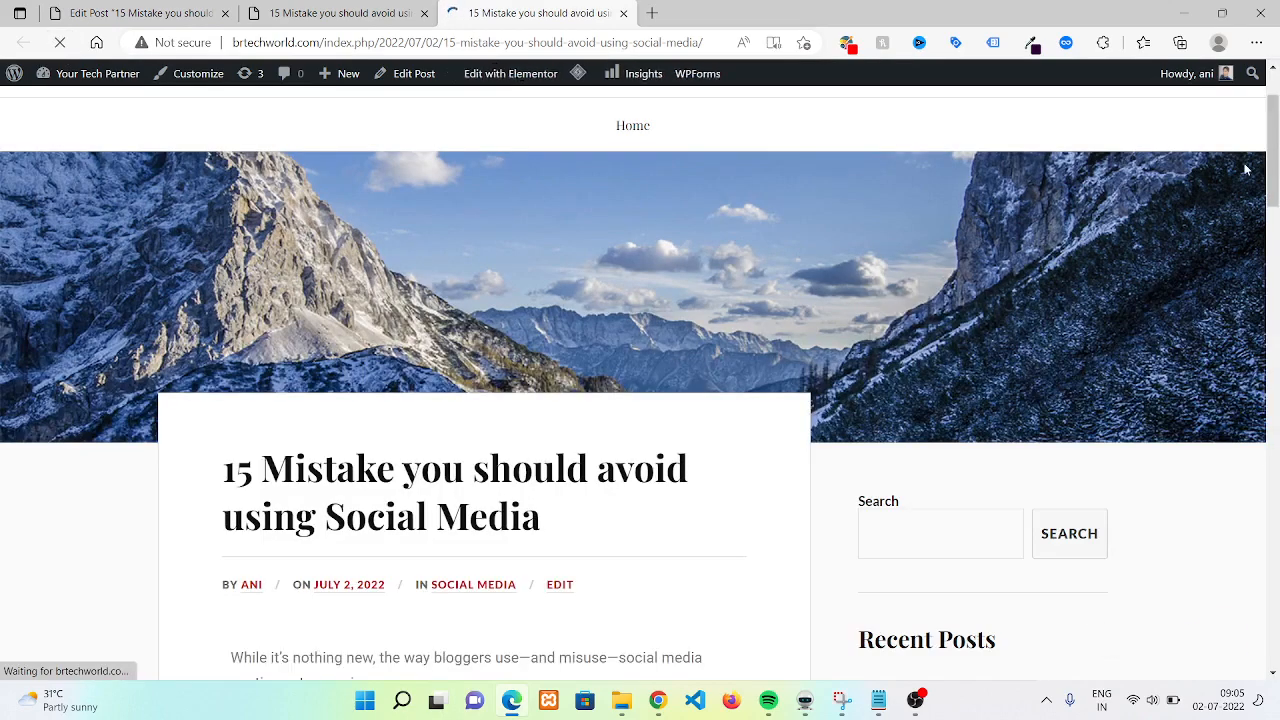
drag(1276, 163, 1276, 225)
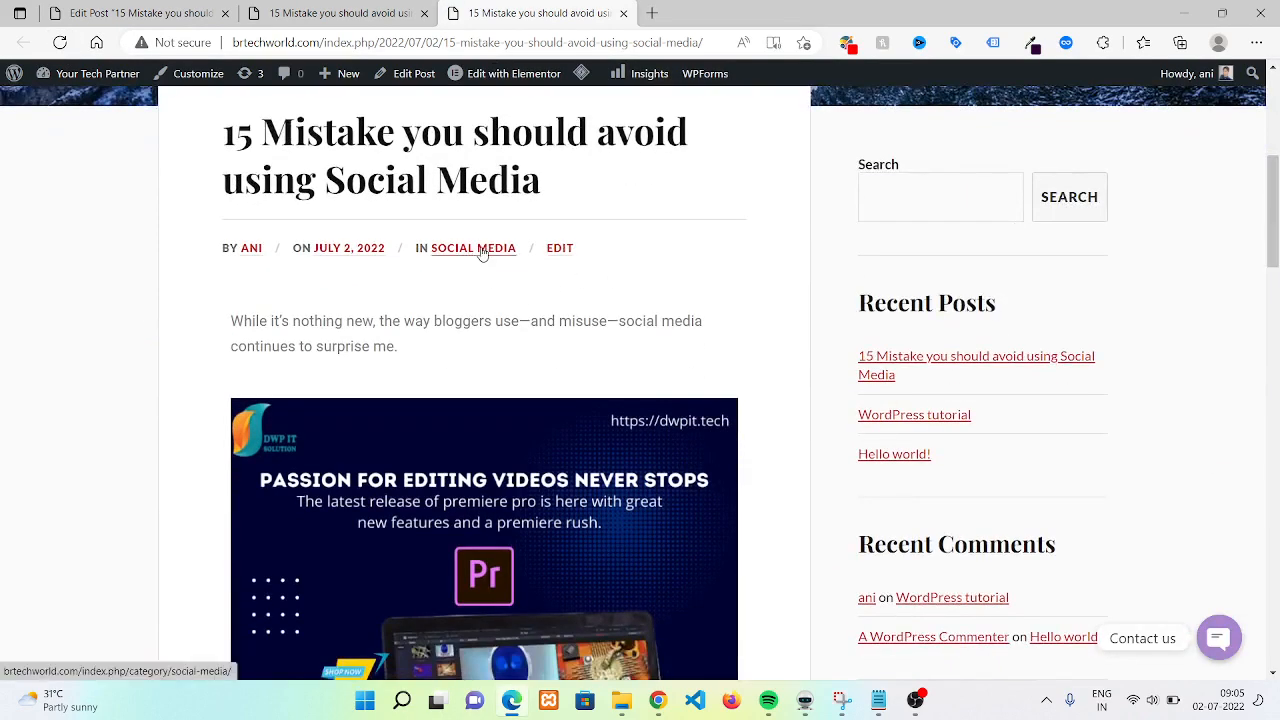
drag(1276, 223, 1248, 510)
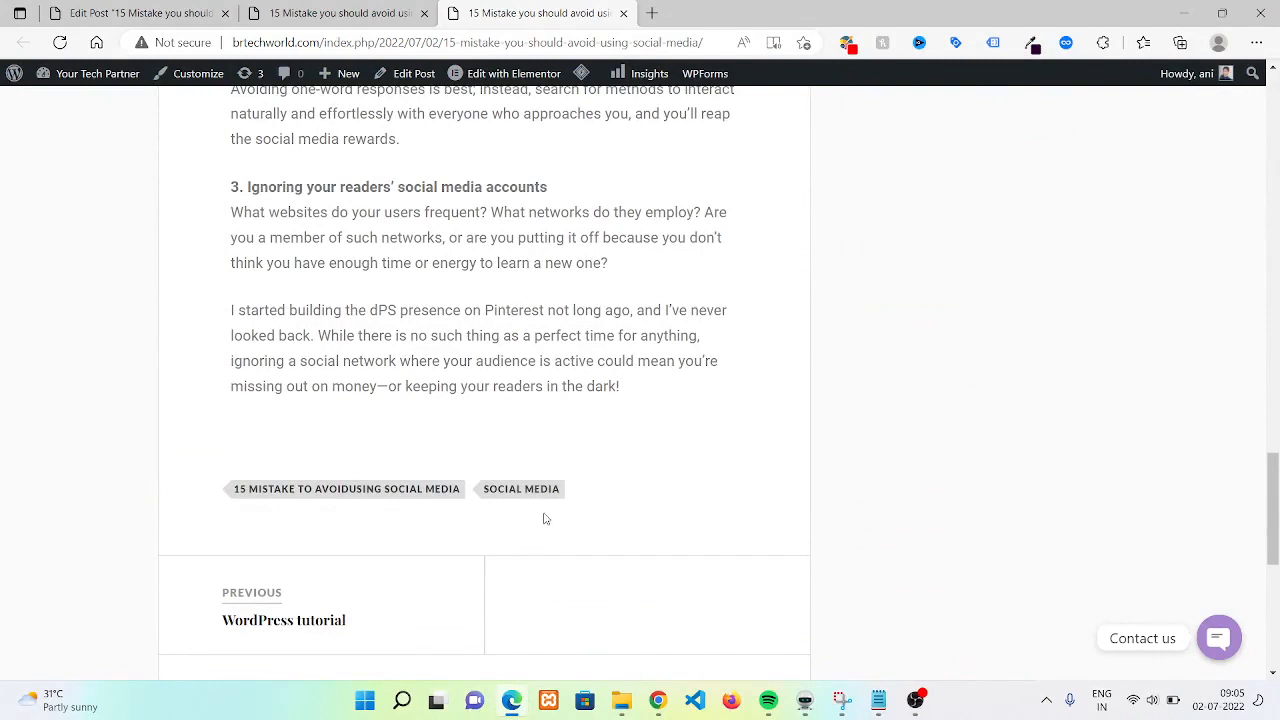